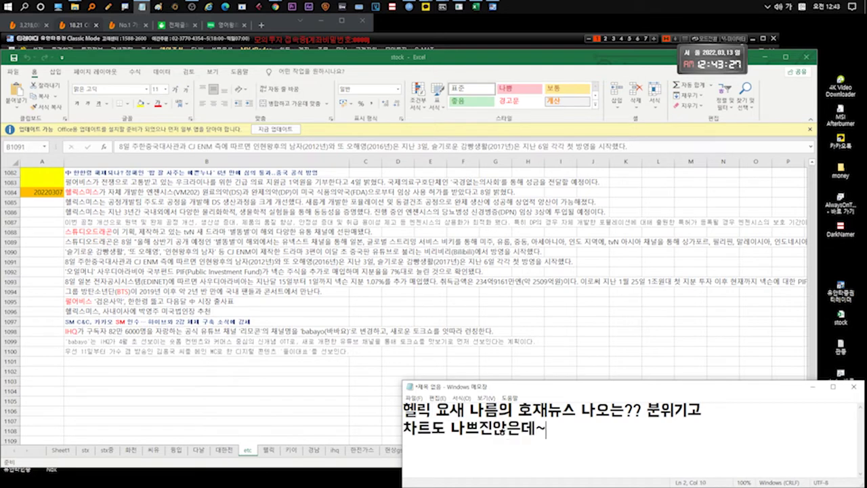
Replace the Notepad text with "바이오쪽.... 삼바도 이제 거래 문제없을듯보이고!!"
{"action": "key", "text": "BackSpace"}
{"action": "type", "text": "바이오쪽.... 삼바도 이제 거래"}
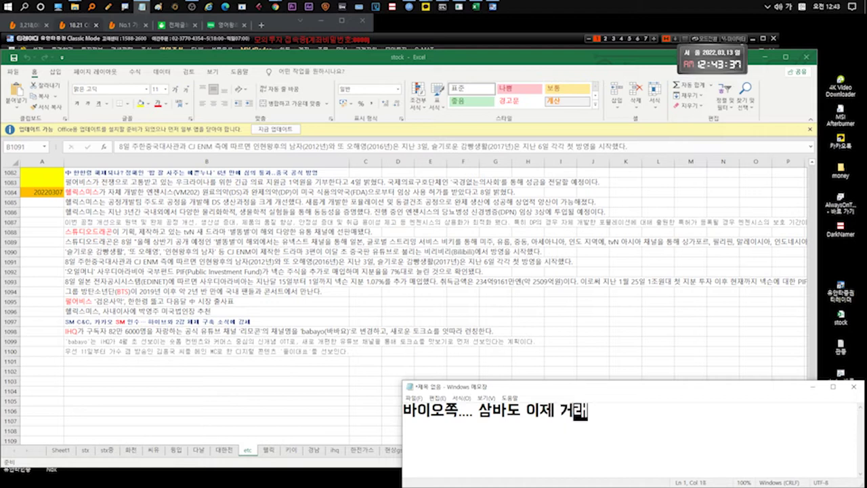
{"action": "type", "text": " 문제없을듯보이고!!"}
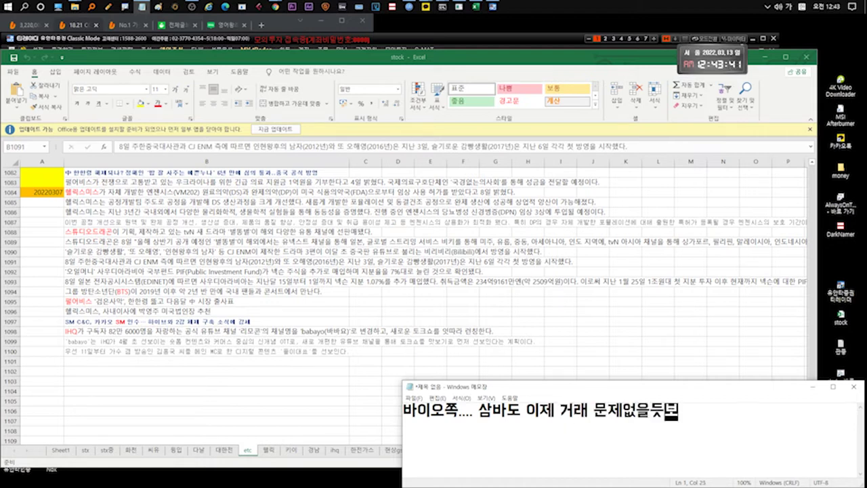
Add a second line to the note reading "셀트리온도 악재해소되서 전체적으로 오르지않을까도 ... 생각되네요!"
{"action": "key", "text": "Return"}
{"action": "type", "text": "ㅎ"}
{"action": "key", "text": "BackSpace"}
{"action": "type", "text": "셀트리온도 "}
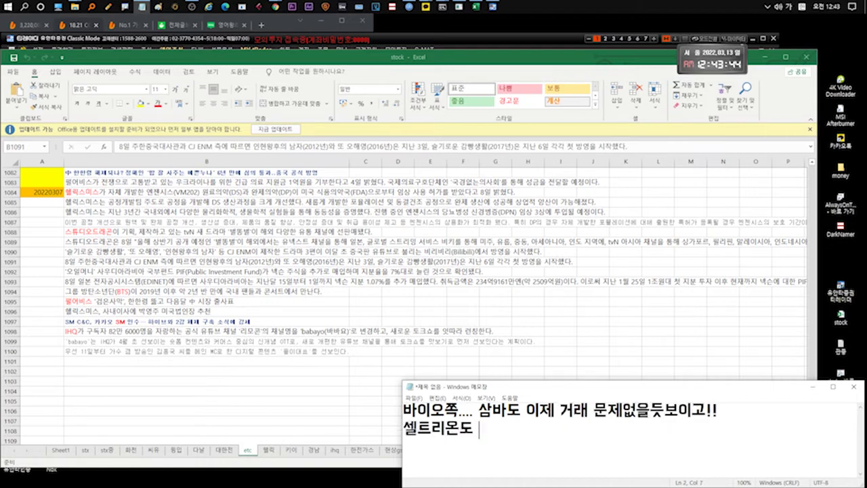
{"action": "type", "text": "악재해소되서 바"}
{"action": "key", "text": "BackSpace"}
{"action": "key", "text": "BackSpace"}
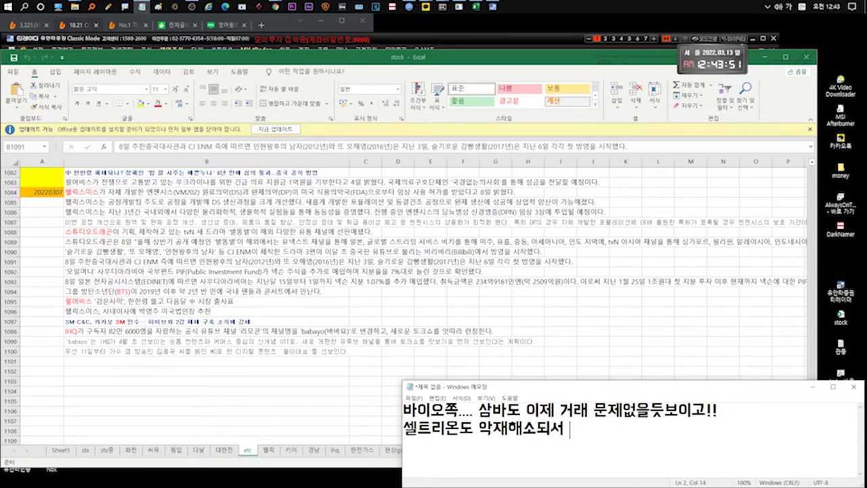
{"action": "type", "text": "전체적으로 오르"}
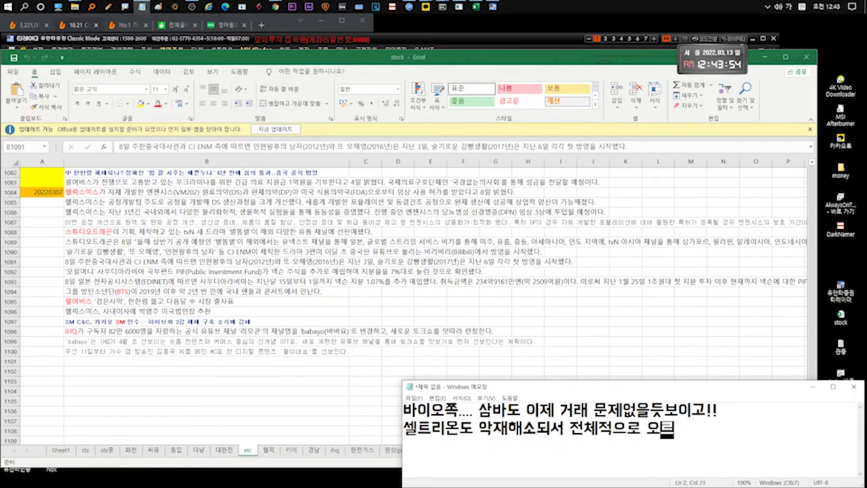
{"action": "type", "text": "지않을까도 생가"}
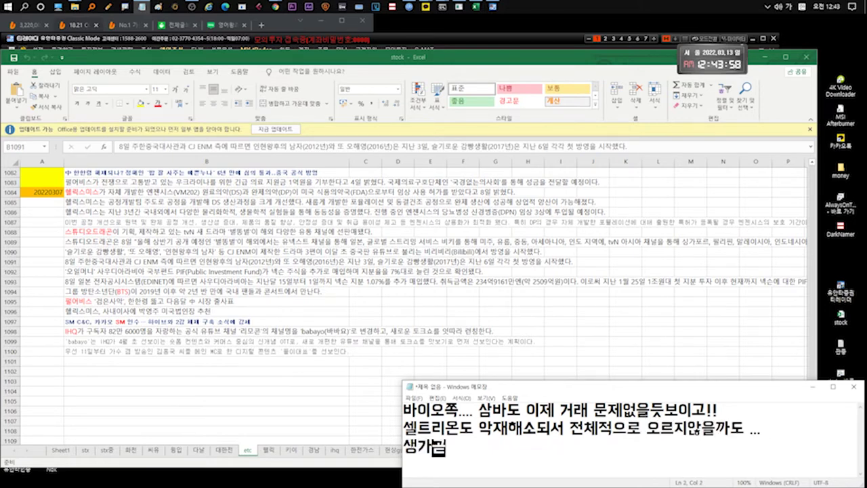
{"action": "type", "text": "되네요!"}
Clear the note and move the worksheet selection down to the 스튜디오드래곤 news in cell B1088
{"action": "key", "text": "ctrl+a"}
{"action": "key", "text": "Delete"}
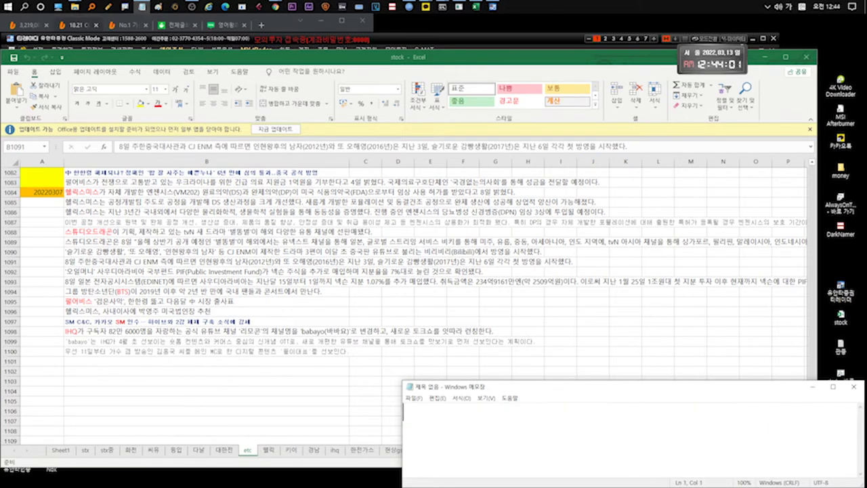
{"action": "left_click", "coordinate": [235, 203]}
{"action": "key", "text": "Down"}
{"action": "key", "text": "Down"}
{"action": "key", "text": "Down"}
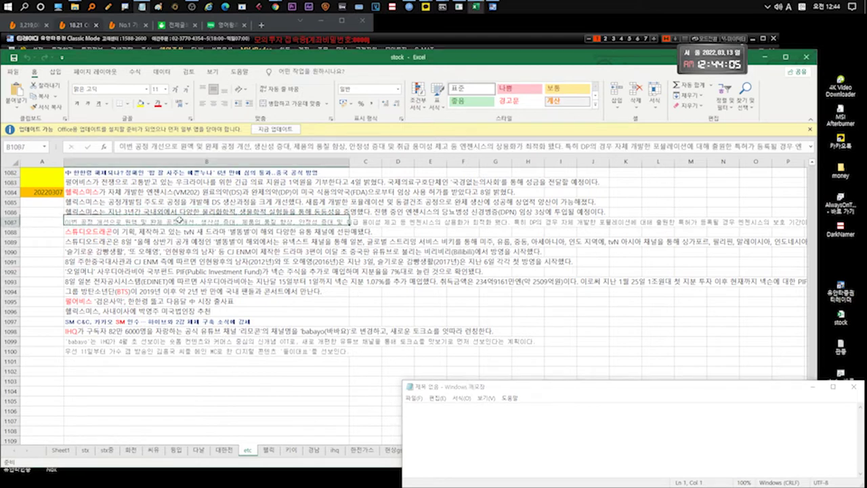
Write "스튜디오드래곤 드라마 판매호조" in the note, followed by "잠시지만 소년심판 글로벌 1등찍었고1" on the second line
{"action": "left_click", "coordinate": [484, 413]}
{"action": "type", "text": "스튜디오드래곤"}
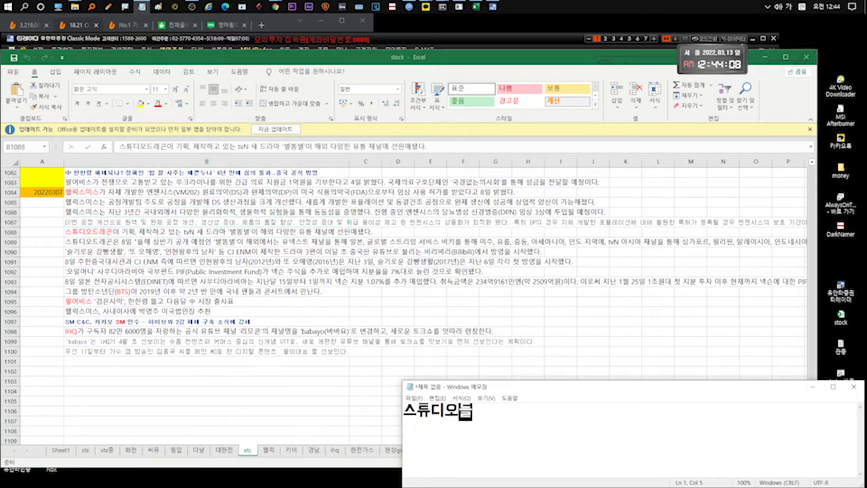
{"action": "type", "text": " 드라마 판매"}
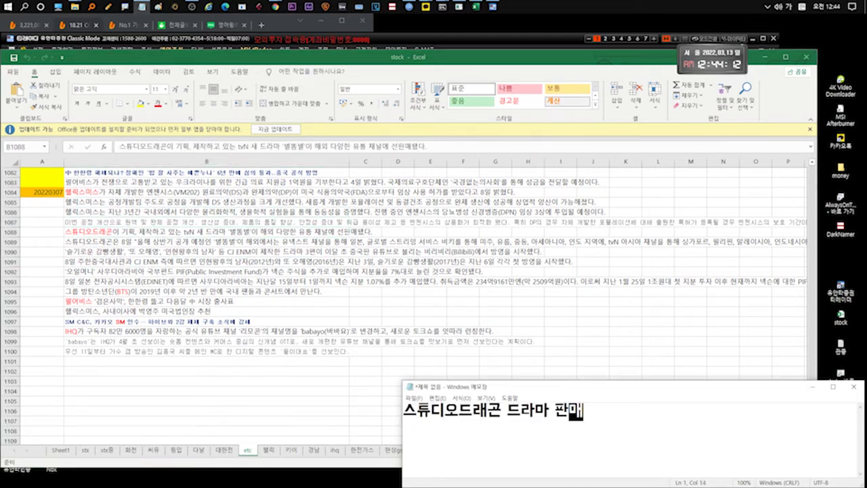
{"action": "type", "text": "호조 잠시지만"}
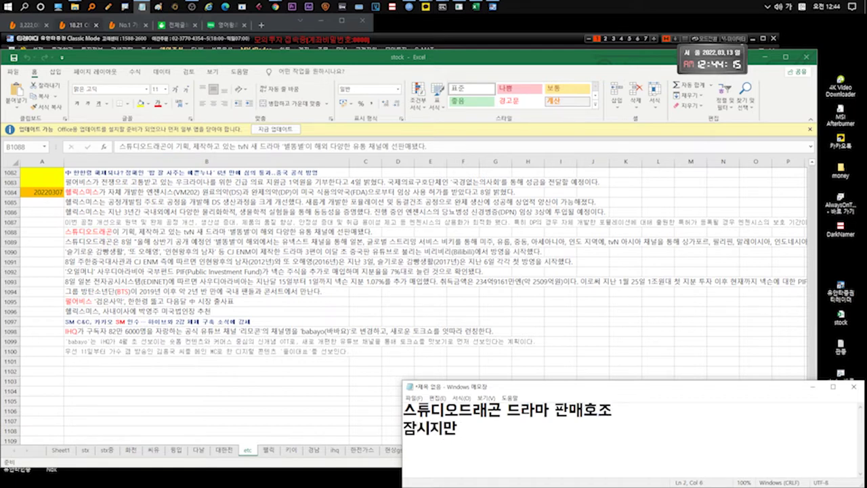
{"action": "type", "text": " 소년심판 글로벌 1"}
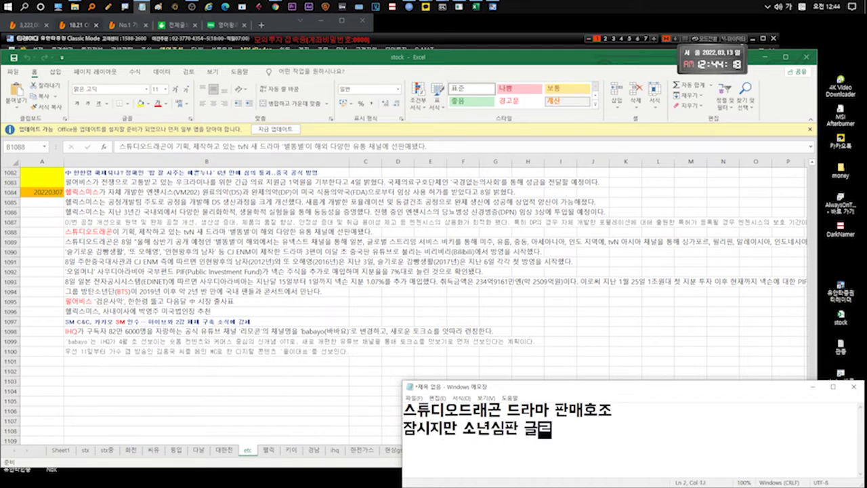
{"action": "type", "text": "등찍었고1"}
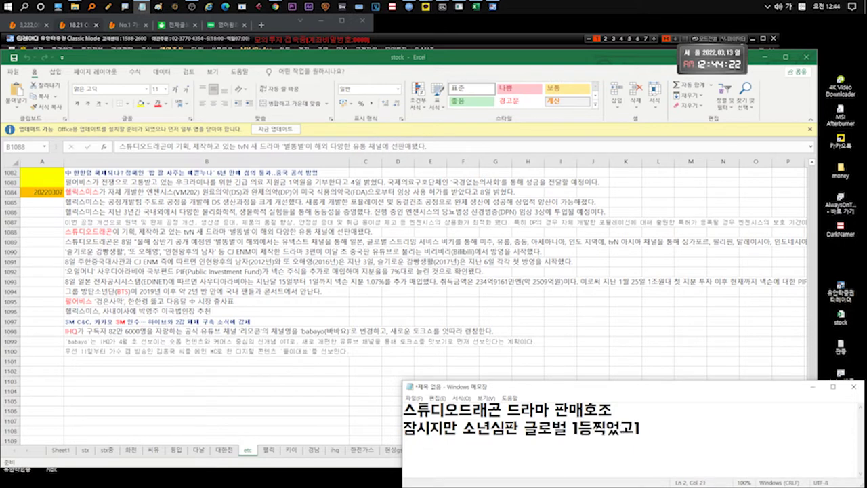
Replace the note with "그리고 중국 유튜브라고 불리는 비리비리... (저는 첨듣습니다)", checking the platform's name in the worksheet news
{"action": "key", "text": "ctrl+a"}
{"action": "type", "text": "그리고 중국 유튜브라고 불리"}
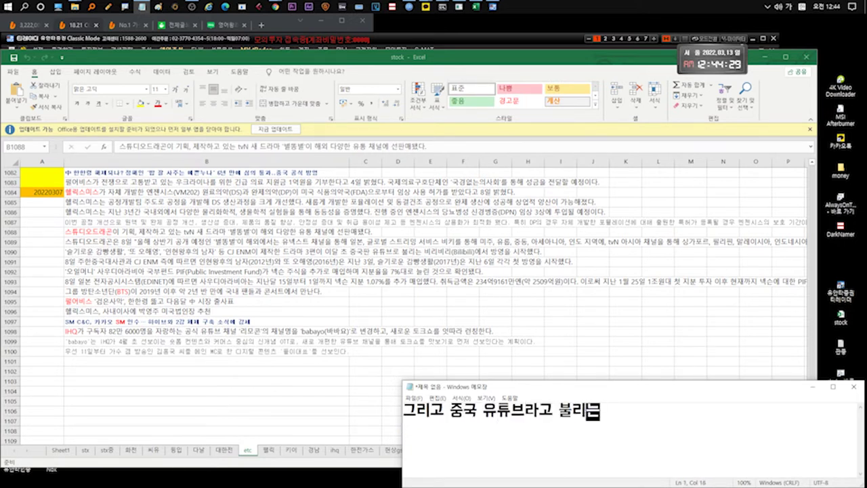
{"action": "type", "text": "는"}
{"action": "left_click", "coordinate": [146, 343]}
{"action": "left_click", "coordinate": [654, 430]}
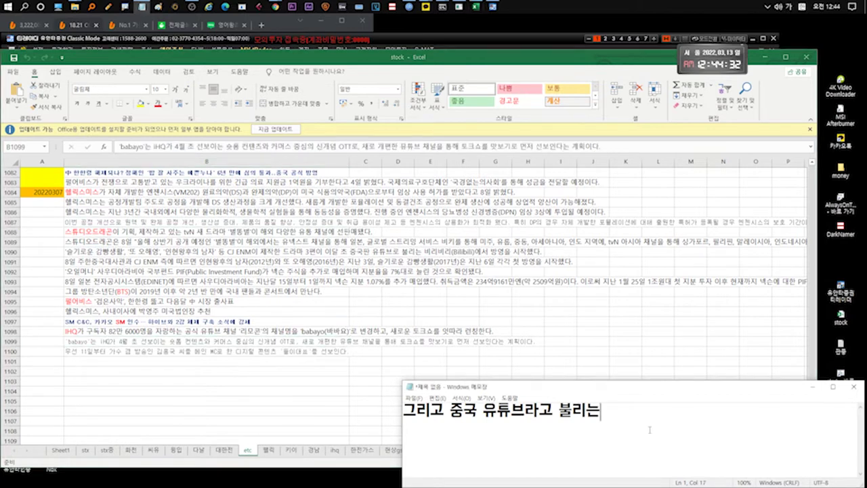
{"action": "type", "text": "baba"}
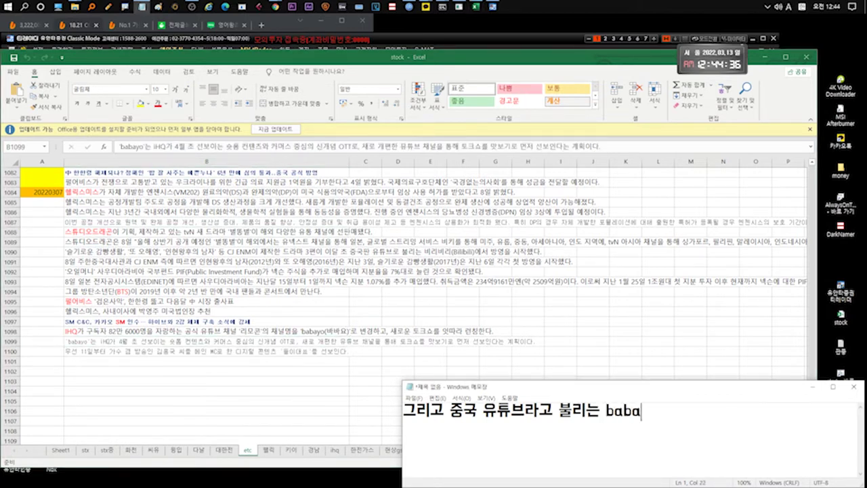
{"action": "left_click", "coordinate": [463, 251]}
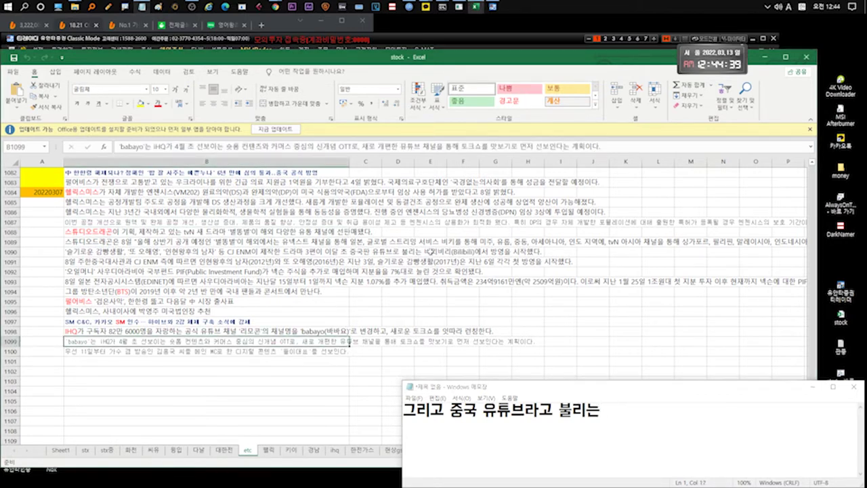
{"action": "key", "text": "alt+Tab"}
{"action": "type", "text": "비리비리... (저는 첨듣습니"}
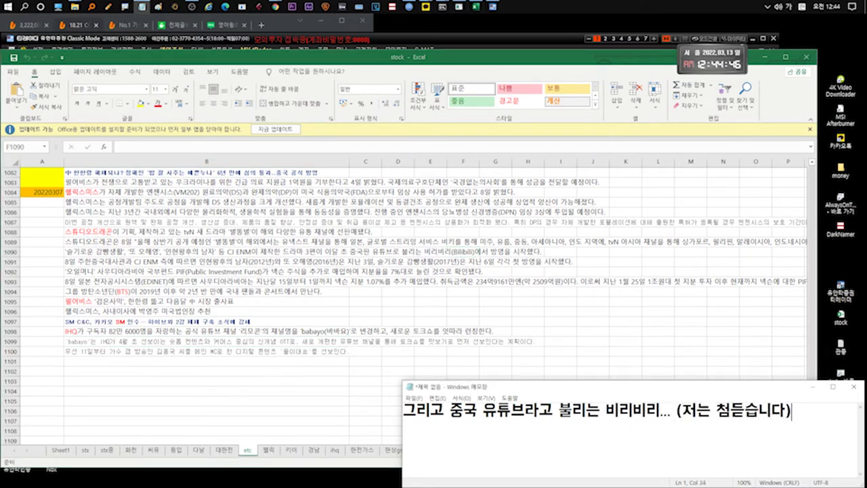
Replace the note with "여기에 tvn작품들 판매가 되서 정식으로 ... 볼수있게되었습니다"
{"action": "key", "text": "ctrl+a"}
{"action": "key", "text": "Delete"}
{"action": "type", "text": "여기에 tvn작"}
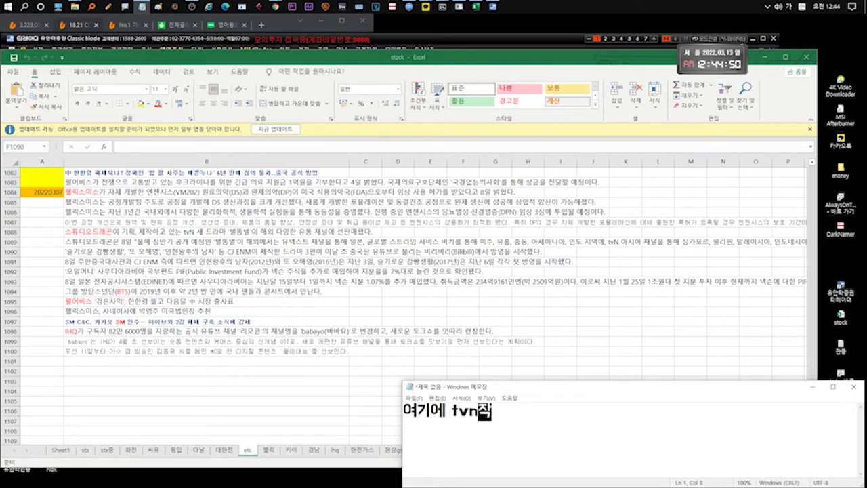
{"action": "type", "text": "품들 판매가 되서 정식으로 ... 볼수있게되었습니다"}
Replace the note with "그동안 제작한것들 판매되기 좋은구조~~"
{"action": "key", "text": "ctrl+a"}
{"action": "type", "text": "그동아ㄴ 제작한것들 판매되기 좋은구조"}
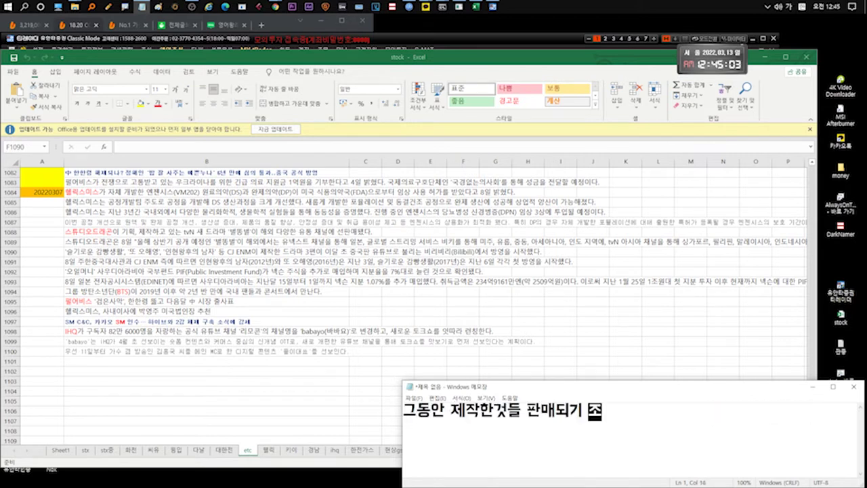
{"action": "type", "text": "~~"}
Replace the note with "호재죠.. 그래서 스튜디오드래곤은 1년정도버티면 10만위로 가기" and a second line beginning "매우 좋은"
{"action": "key", "text": "ctrl+a"}
{"action": "key", "text": "BackSpace"}
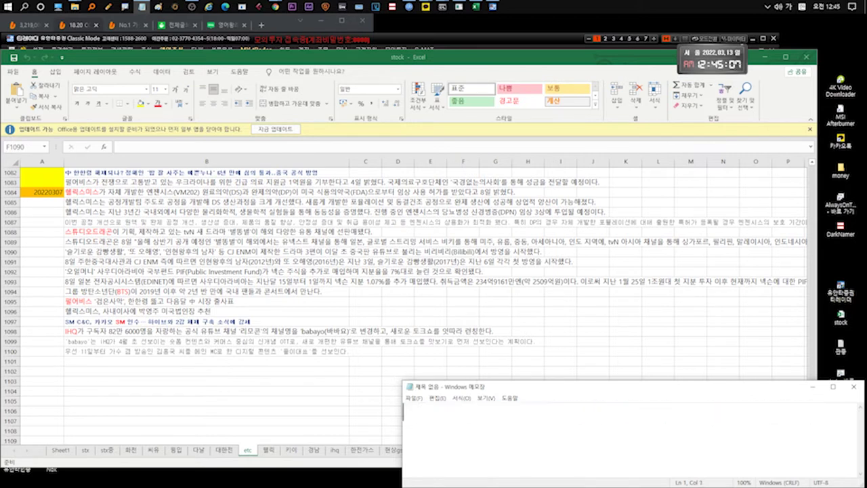
{"action": "type", "text": "호재조.. 그래서"}
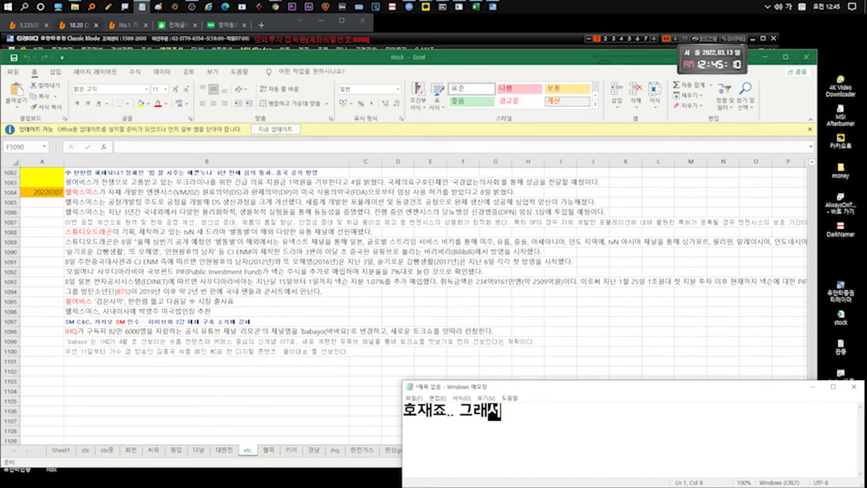
{"action": "type", "text": " 스튜디오드래곤은 1년정도버"}
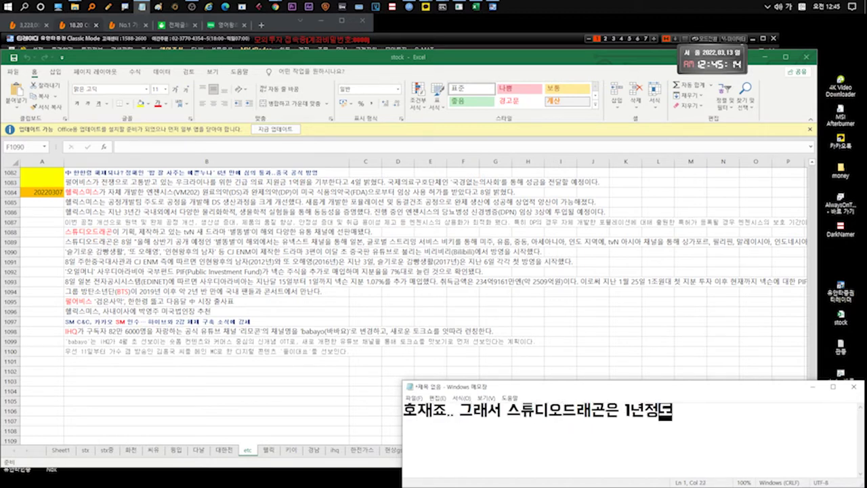
{"action": "type", "text": "티면 10만위로 가기"}
{"action": "key", "text": "Return"}
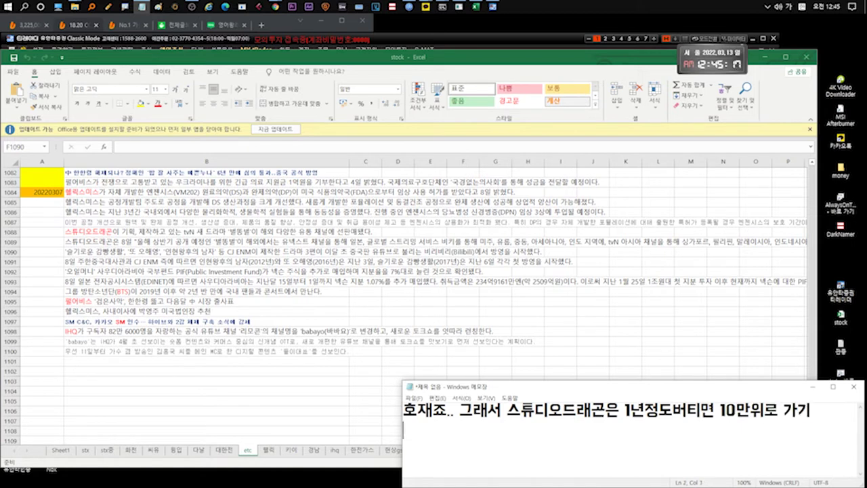
{"action": "type", "text": "매우 좋은데"}
{"action": "key", "text": "BackSpace"}
{"action": "type", "text": "!!"}
Replace the note with "최근 오일머니.. 넥슨에이어 국부펀드에서 엔씨도 매수!!!"
{"action": "key", "text": "ctrl+a"}
{"action": "key", "text": "BackSpace"}
{"action": "type", "text": "최"}
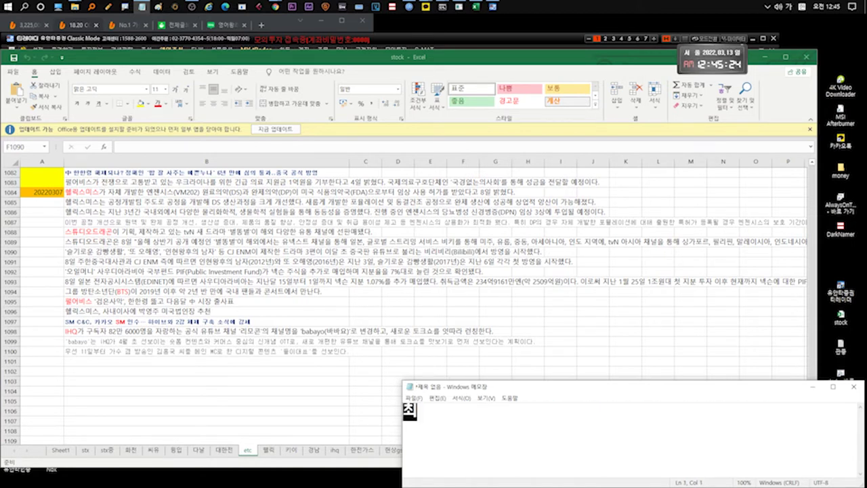
{"action": "type", "text": "고 오일머니.. "}
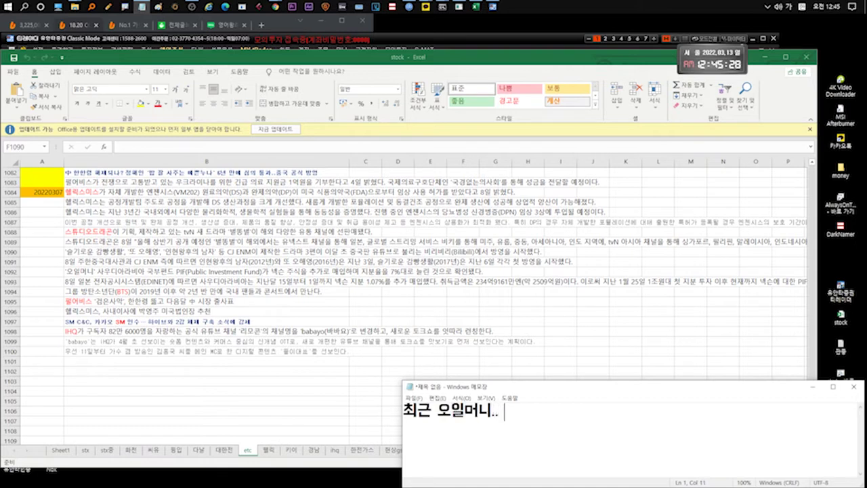
{"action": "type", "text": "넥슨에이어"}
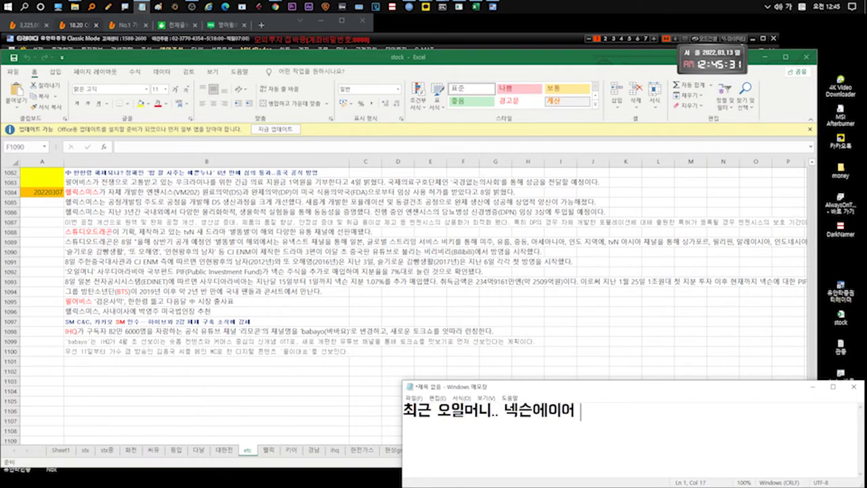
{"action": "type", "text": " 국부펀드에서 "}
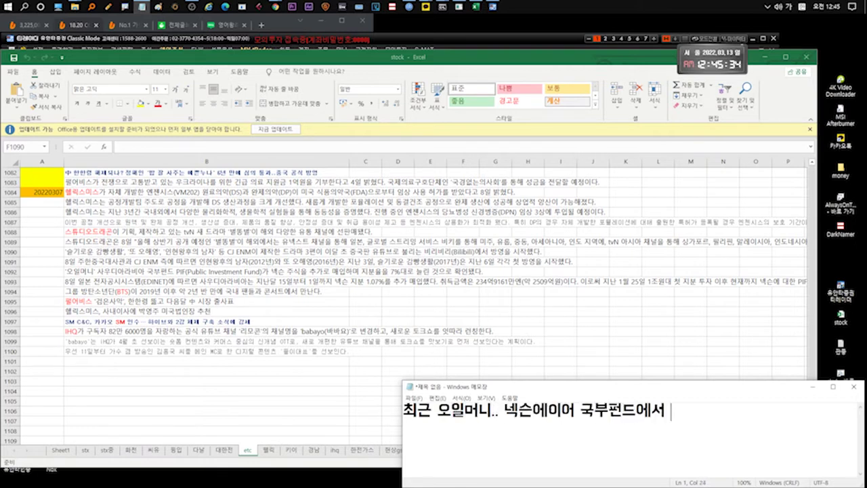
{"action": "type", "text": "엔씨소"}
{"action": "type", "text": "매수!!!!"}
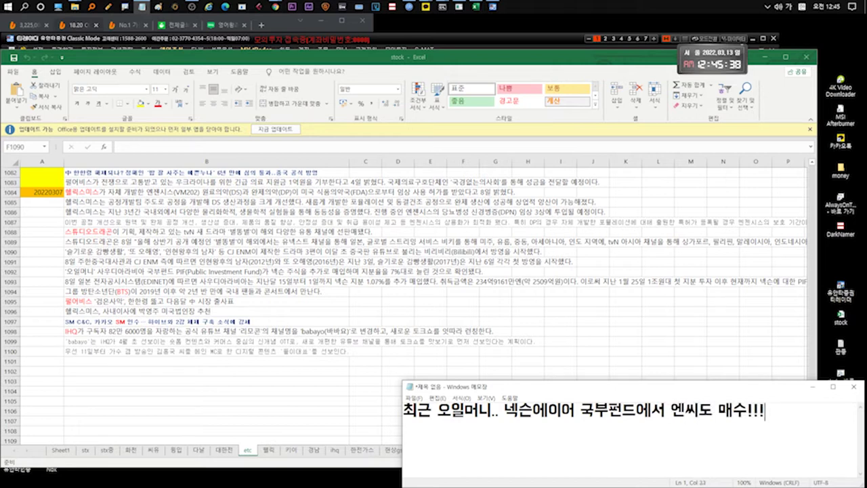
Replace the note with "넥슨이 엔씨 지분있어서 같이 가게되는구조이기도합니다."
{"action": "key", "text": "ctrl+a"}
{"action": "key", "text": "ctrl+x"}
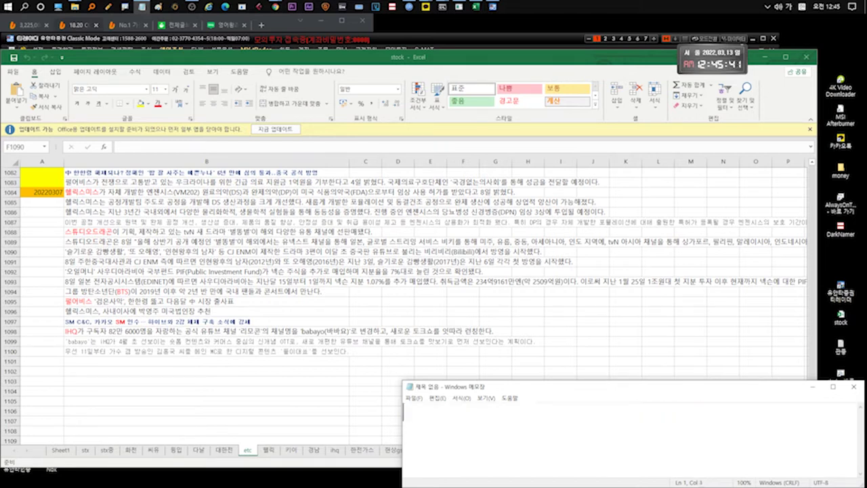
{"action": "type", "text": "넥슨이 "}
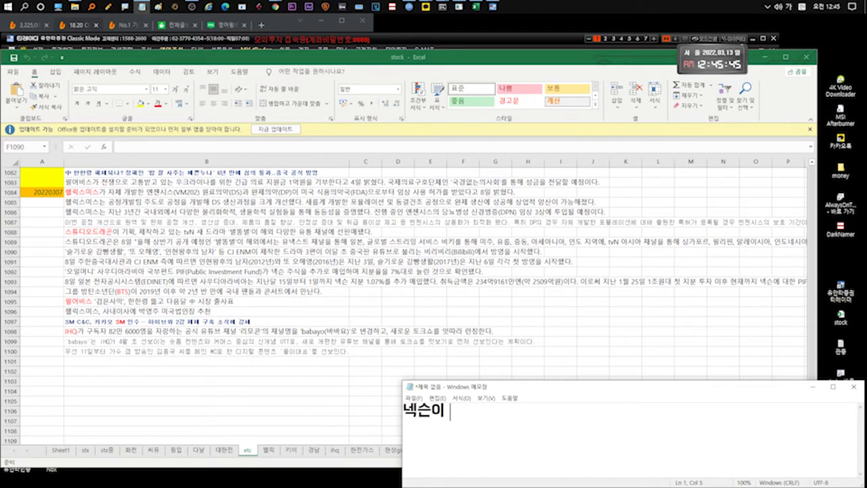
{"action": "type", "text": "엔씨 지분있"}
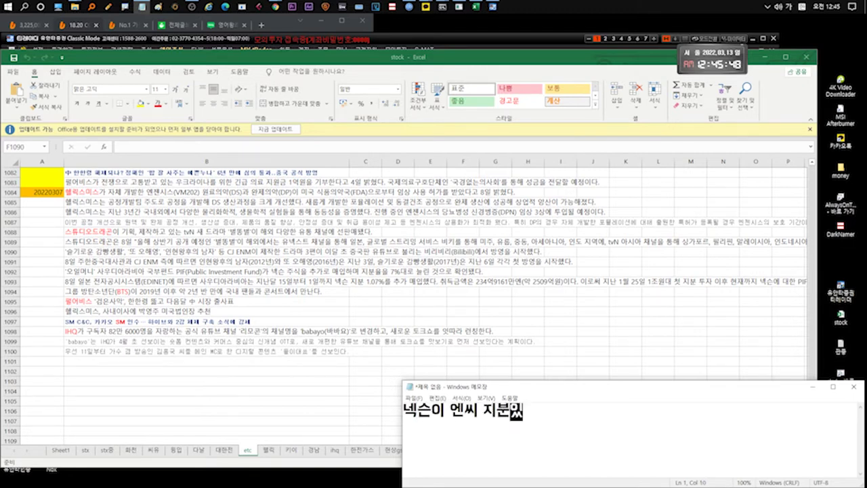
{"action": "type", "text": "어서 같이 가게되는구조이기도합니다."}
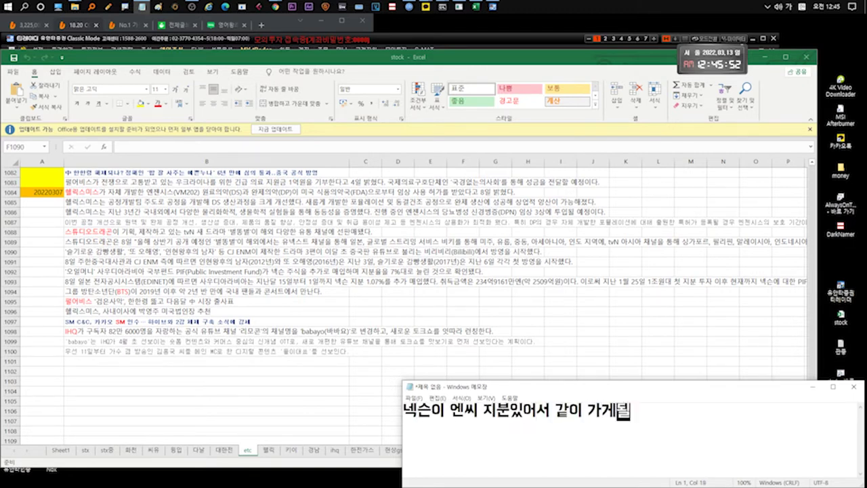
Replace the note with "BTS 서울공연 오늘도 했을겁니다.. 오프,온라인(극장?)" and a second line beginning "이런식으로 동시에 됐을"
{"action": "key", "text": "ctrl+a"}
{"action": "key", "text": "BackSpace"}
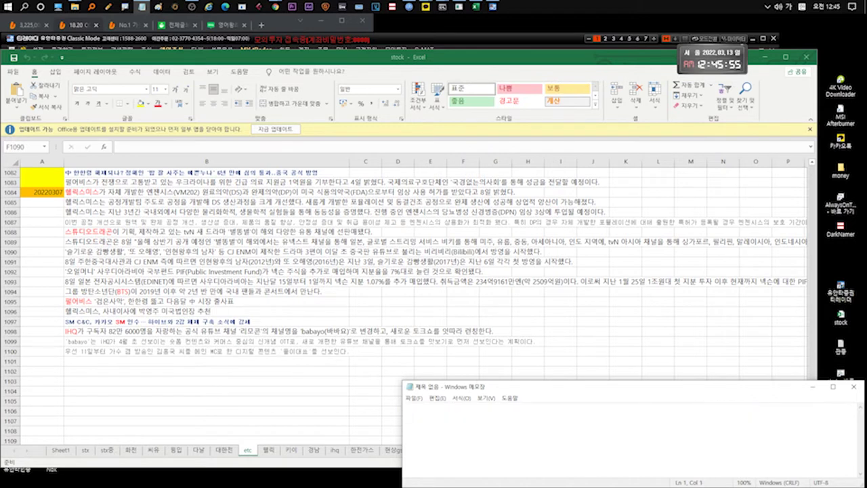
{"action": "key", "text": "Hangul"}
{"action": "type", "text": "BTS 서울공연 오늘도 했을거ㅂ니다.. 오프,온라"}
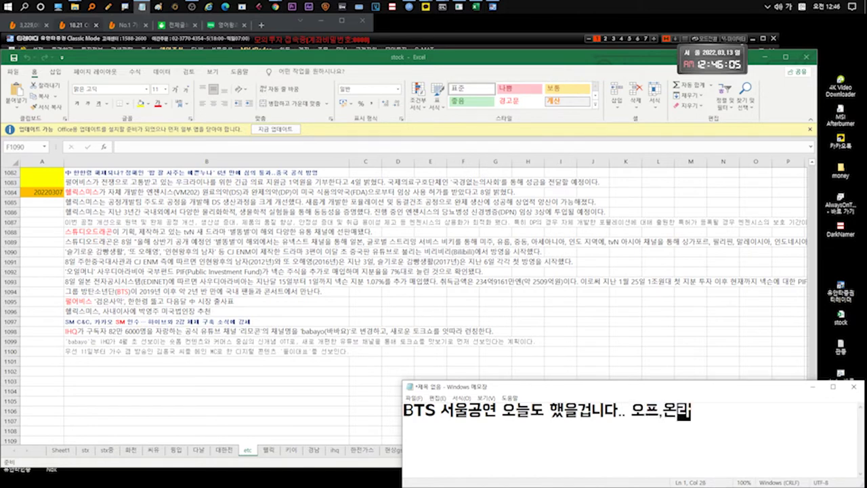
{"action": "type", "text": "인(극자ㅇ?)"}
{"action": "key", "text": "Return"}
{"action": "type", "text": "이런식으로 동시에 "}
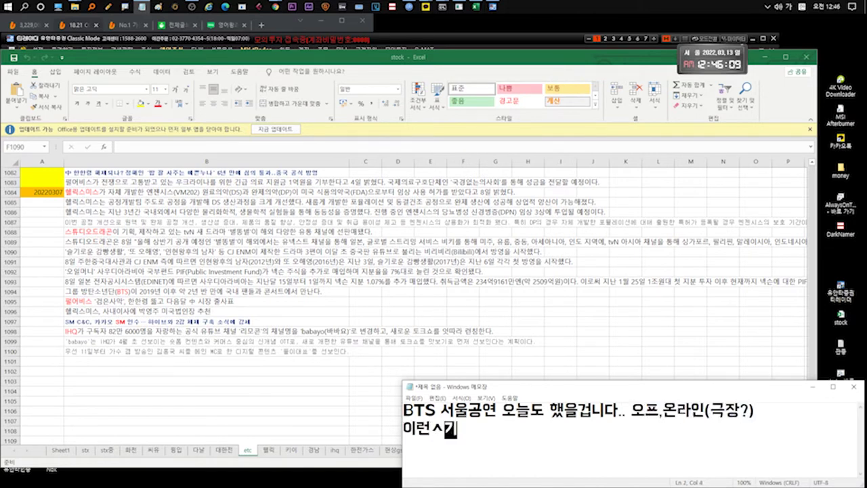
{"action": "type", "text": "했을거에요."}
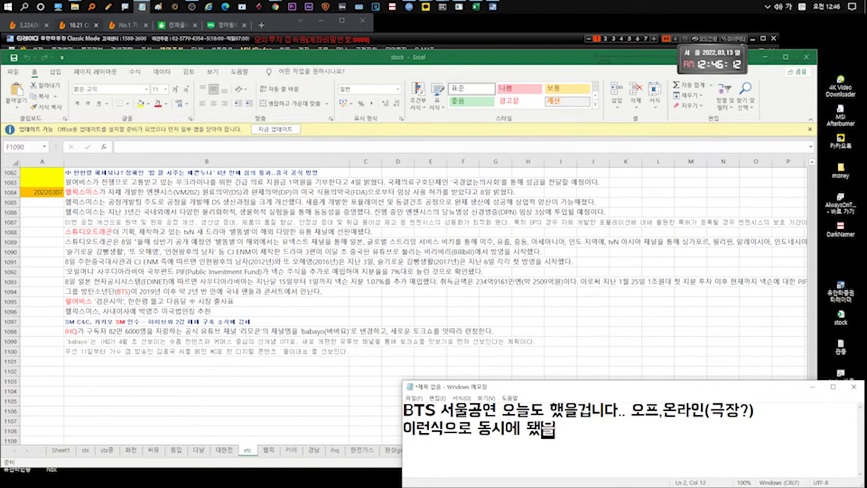
Replace the note with "오랫만에 콘서트!!"
{"action": "key", "text": "ctrl+a"}
{"action": "key", "text": "Delete"}
{"action": "type", "text": "오랫만에 콘서트!!"}
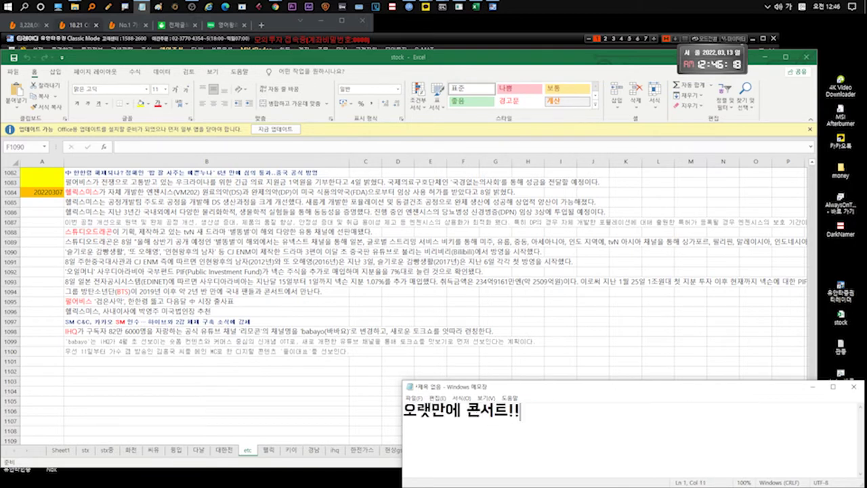
Replace the note with "sm 카카오인수.. 자세히는 안봤는데 지분인수인듯?? 싶은데" and a second line beginning "sm쪽 호재라서 단기이슈로 급등나왔지만"
{"action": "key", "text": "ctrl+a"}
{"action": "key", "text": "Delete"}
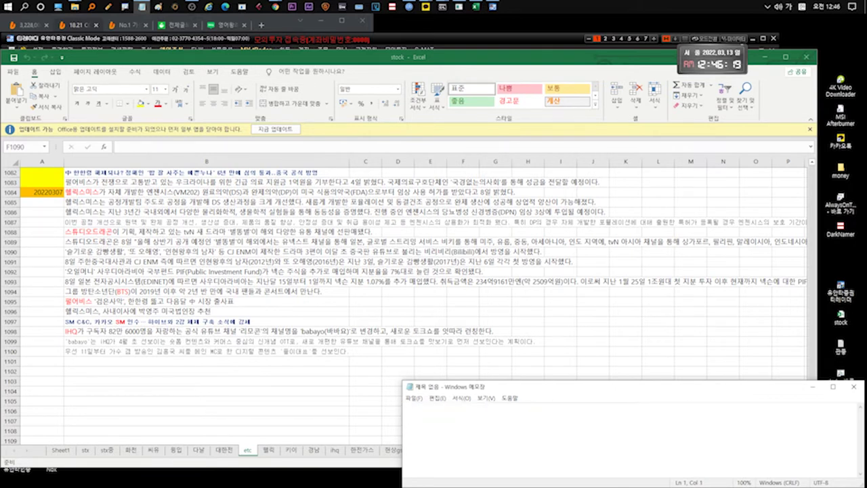
{"action": "key", "text": "Hangul"}
{"action": "type", "text": "sm "}
{"action": "type", "text": "카카오인ㅅ"}
{"action": "type", "text": ".. 자세히는 안봤는데 지분인수미"}
{"action": "type", "text": "ㄴ듯?? 시ㅍ은데"}
{"action": "key", "text": "Return"}
{"action": "type", "text": "sm쪽 호재라"}
{"action": "type", "text": "서 단기이슈로 ㄱ"}
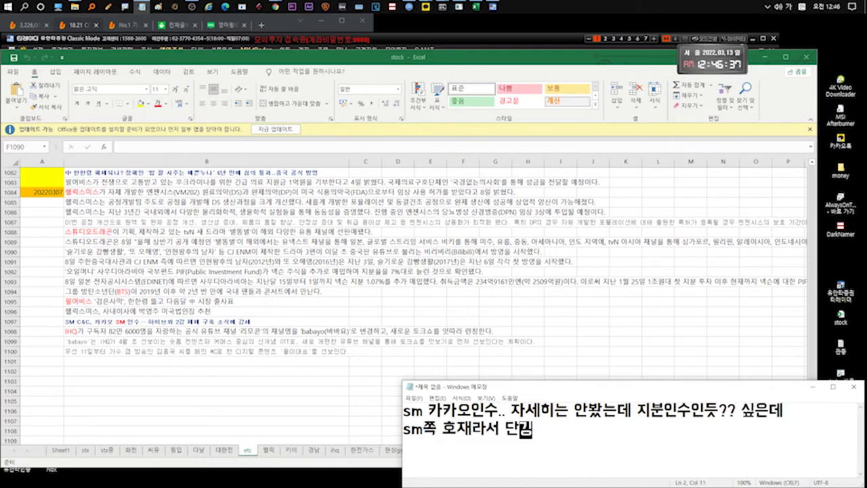
{"action": "type", "text": "ㅡㅂ등나왔지만 일단 좀"}
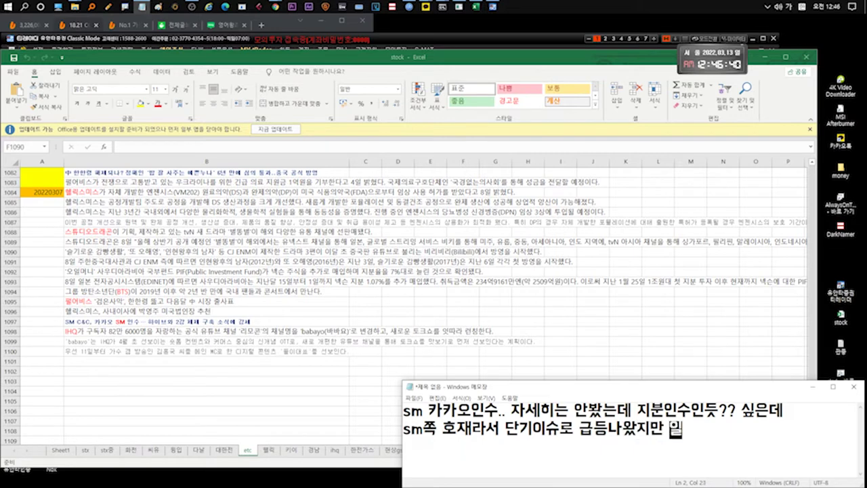
Replace the note with a comment on IHQ beginning "ihq 새로운토크쇼런칭... 여기도... 조만가"
{"action": "key", "text": "ctrl+a"}
{"action": "key", "text": "Delete"}
{"action": "type", "text": "ihq"}
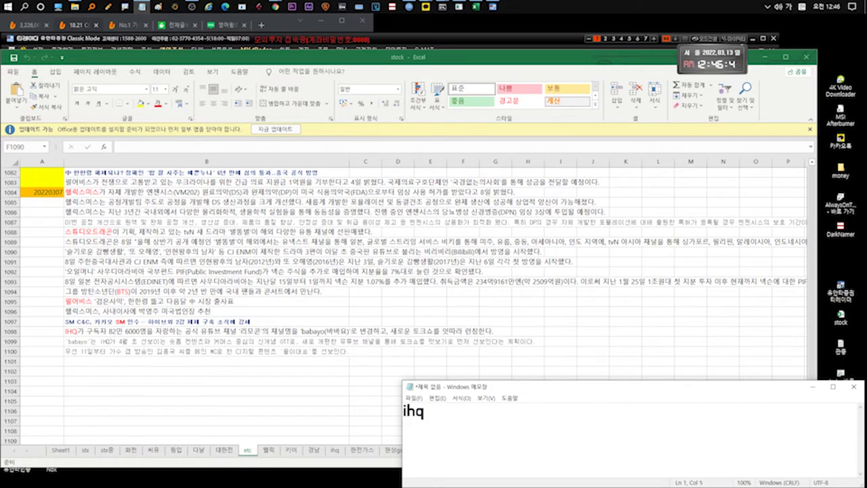
{"action": "type", "text": " 새로운토크쇼런치"}
{"action": "type", "text": "ㅇ... 여기도... 조만가 튀기 텁"}
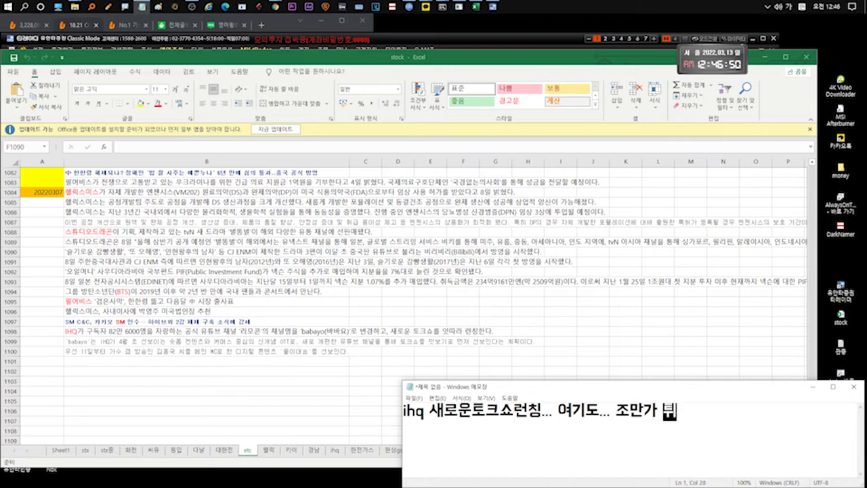
{"action": "type", "text": "증멀겁"}
Replace the note with the heading "stx!!!" to introduce the next stock
{"action": "key", "text": "ctrl+a"}
{"action": "key", "text": "Delete"}
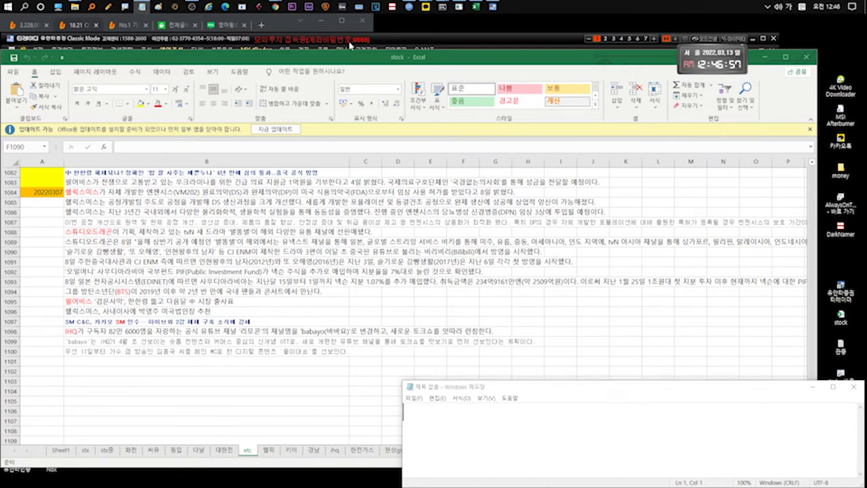
{"action": "type", "text": "ㄴ"}
{"action": "key", "text": "BackSpace"}
{"action": "key", "text": "Hangul"}
{"action": "type", "text": "stx!!!"}
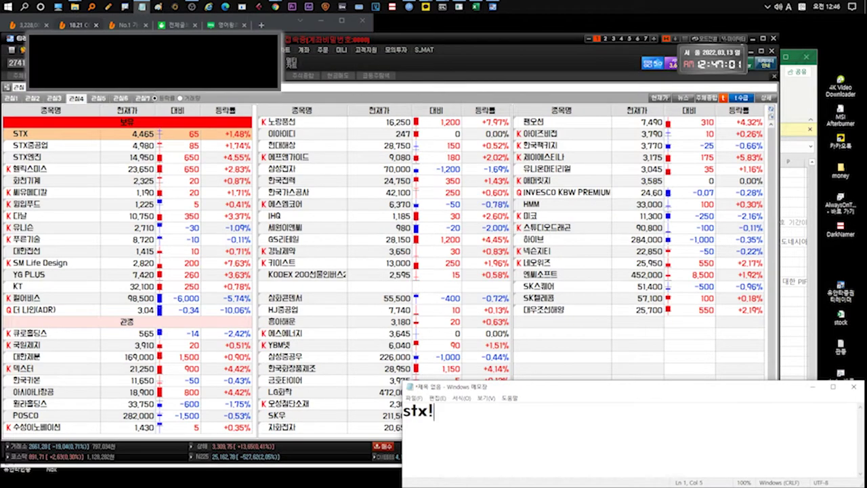
Switch to the Excel workbook and show the latest news rows of the stx sheet together with their date column
{"action": "key", "text": "alt+Tab"}
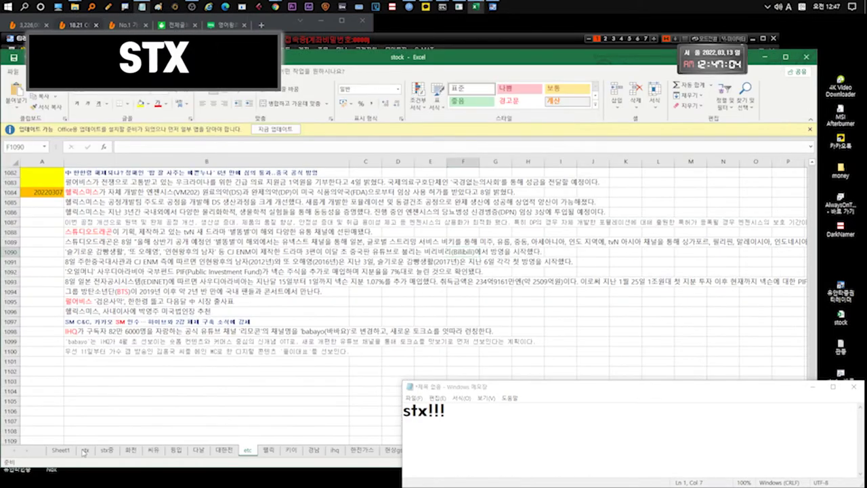
{"action": "left_click", "coordinate": [86, 450]}
{"action": "scroll", "coordinate": [127, 356], "scroll_direction": "up", "scroll_amount": 4}
{"action": "scroll", "coordinate": [126, 355], "scroll_direction": "up", "scroll_amount": 4}
{"action": "scroll", "coordinate": [122, 362], "scroll_direction": "down", "scroll_amount": 11}
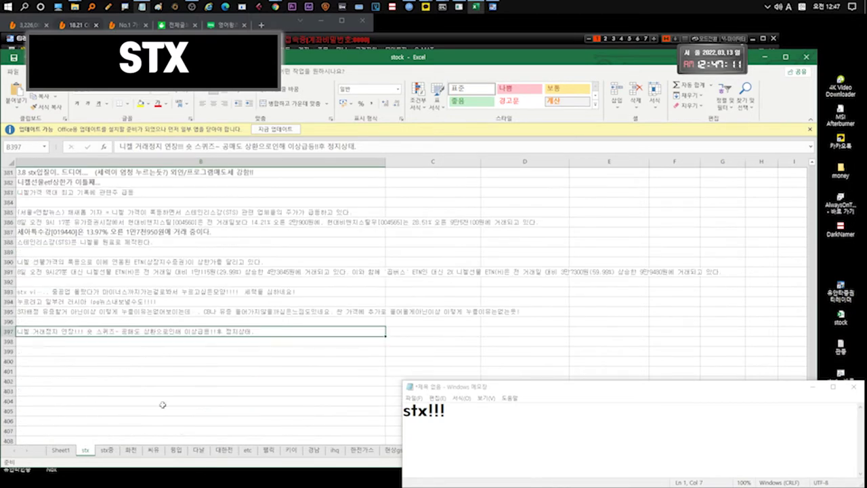
{"action": "left_click_drag", "start_coordinate": [669, 394], "coordinate": [583, 338]}
{"action": "left_click_drag", "start_coordinate": [754, 454], "coordinate": [744, 454]}
{"action": "left_click_drag", "start_coordinate": [430, 333], "coordinate": [520, 387]}
Add the line "3.8일 입질이 오고(니켈관련) 상한가가나했는데.." under the "stx!!!" heading in the Notepad note
{"action": "left_click", "coordinate": [441, 421]}
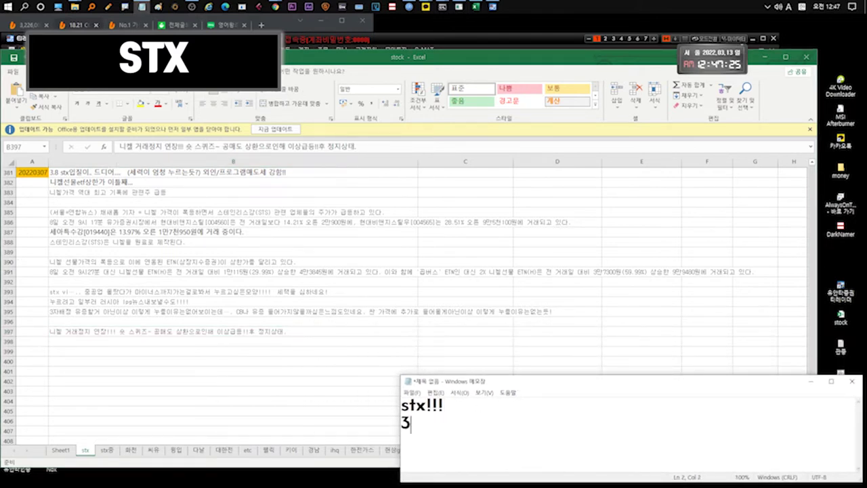
{"action": "type", "text": "일 입질이 오고(니켈관ㄹ"}
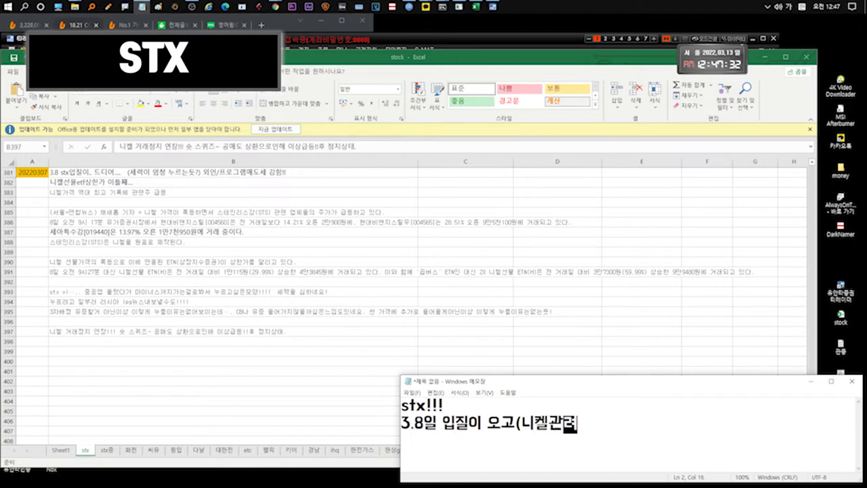
{"action": "type", "text": ") 상한가가나했는데.."}
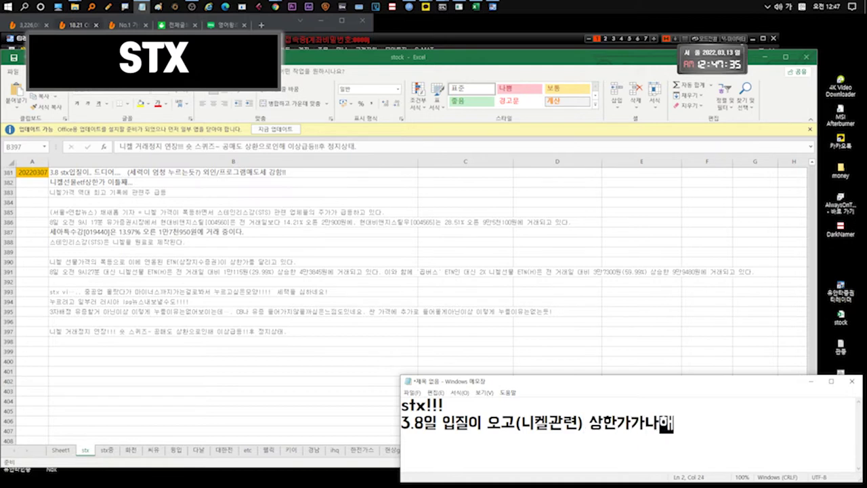
Add a third line to the note beginning "아쉽게 급등후소감!!!! 급등정도라기보다 자리 지켜주기 좋은타이밍은"
{"action": "key", "text": "Return"}
{"action": "type", "text": "아쉽게 급등후소감!!!!"}
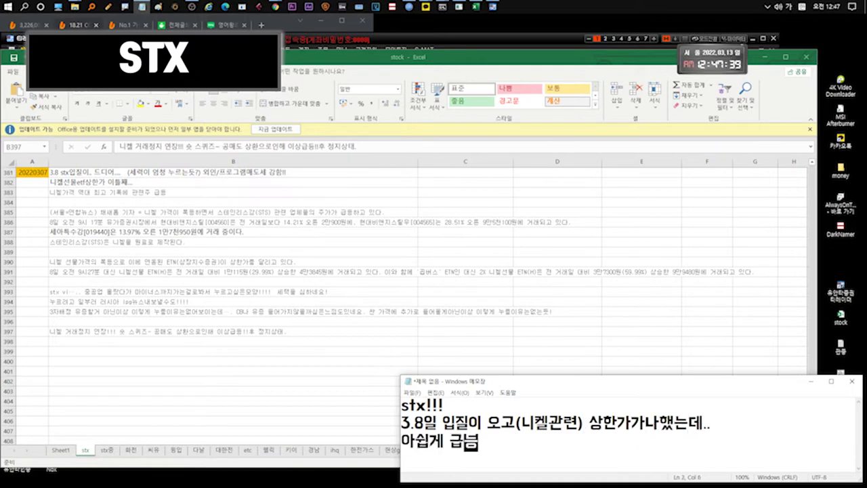
{"action": "type", "text": " 급등"}
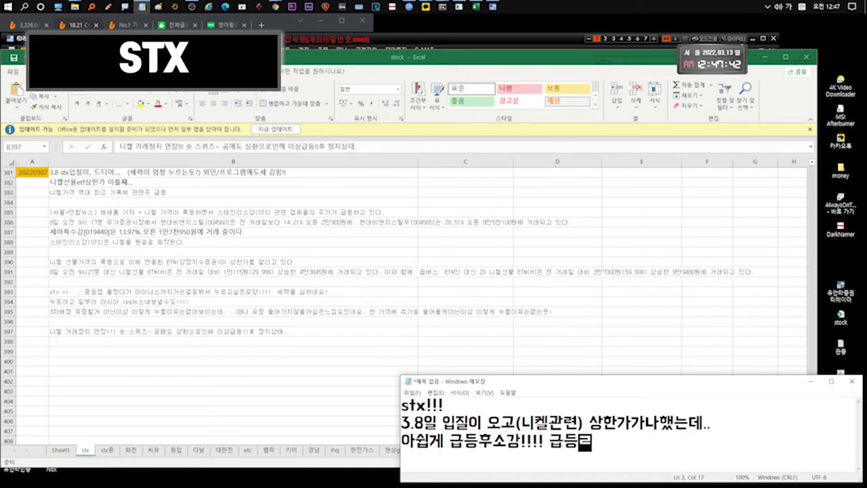
{"action": "type", "text": "정도라기보다 "}
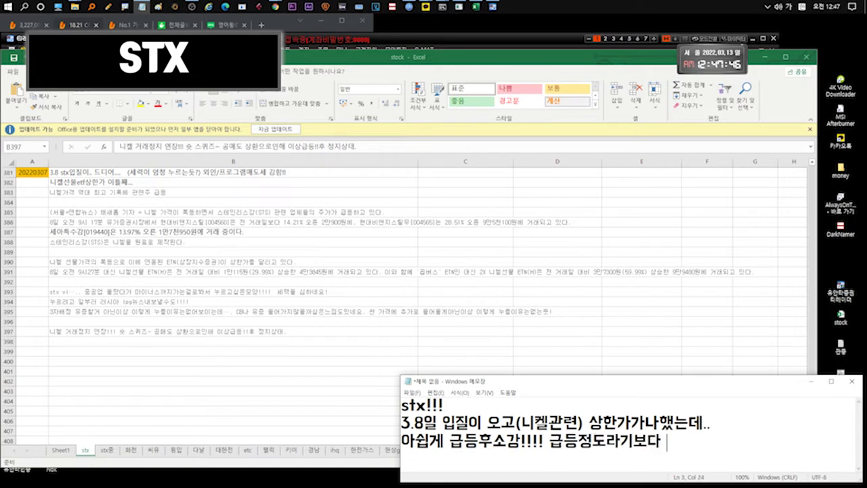
{"action": "type", "text": "자리 ㅈ지켜주기 좋은타이밍은 나온것"}
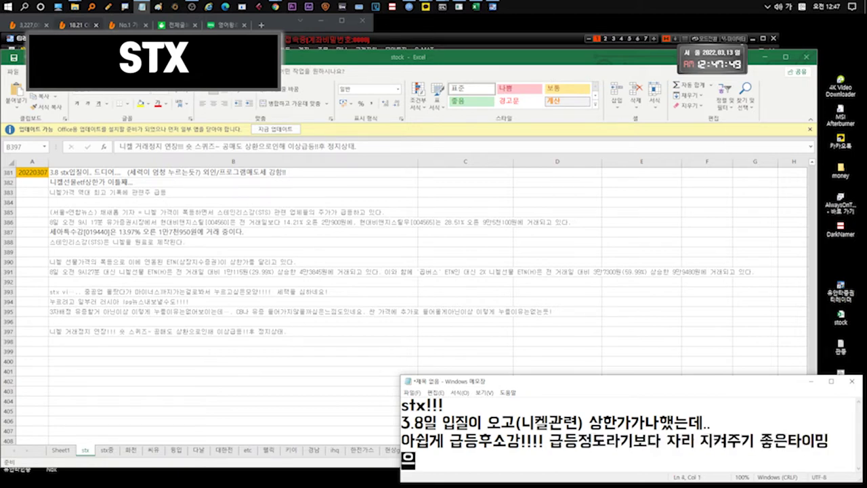
{"action": "type", "text": "같습니다"}
Replace the note with a comment beginning "4천아래 내려가기 힘들듯.. 니켈이슈는 단기로"
{"action": "key", "text": "ctrl+a"}
{"action": "type", "text": "4천아래 "}
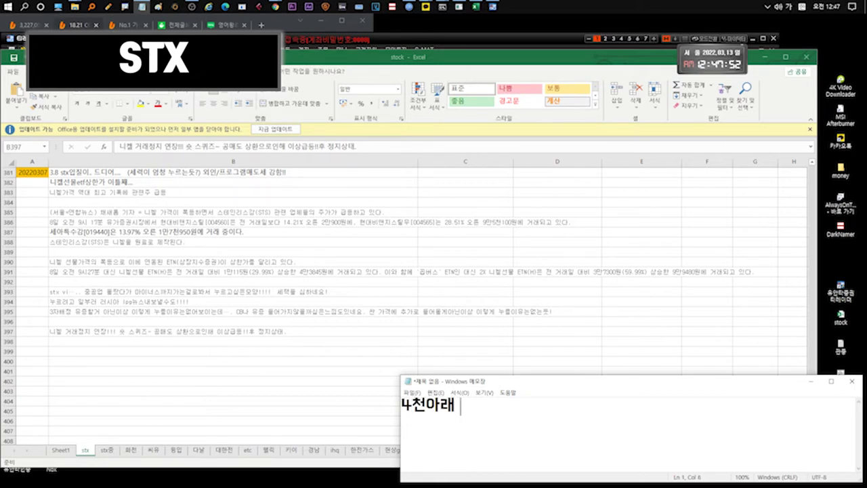
{"action": "type", "text": "내려가기 힘들드"}
{"action": "type", "text": ".. 니켈이슈는 "}
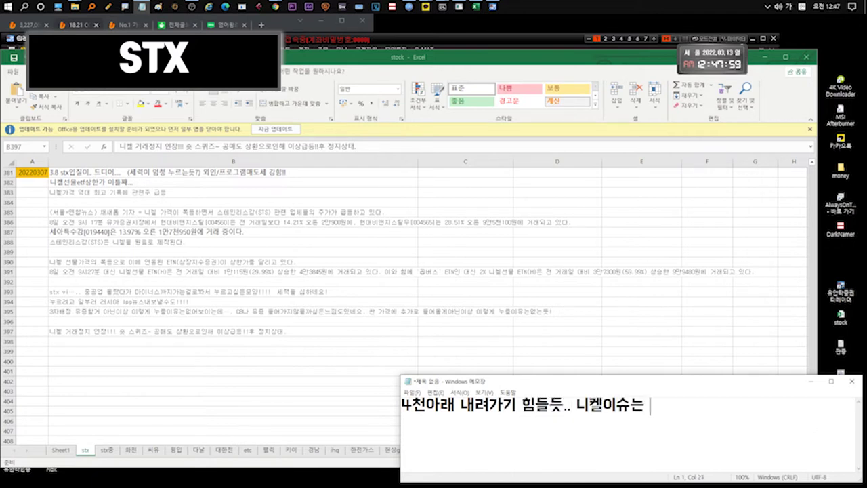
{"action": "type", "text": "단기로 계속 나올텐데"}
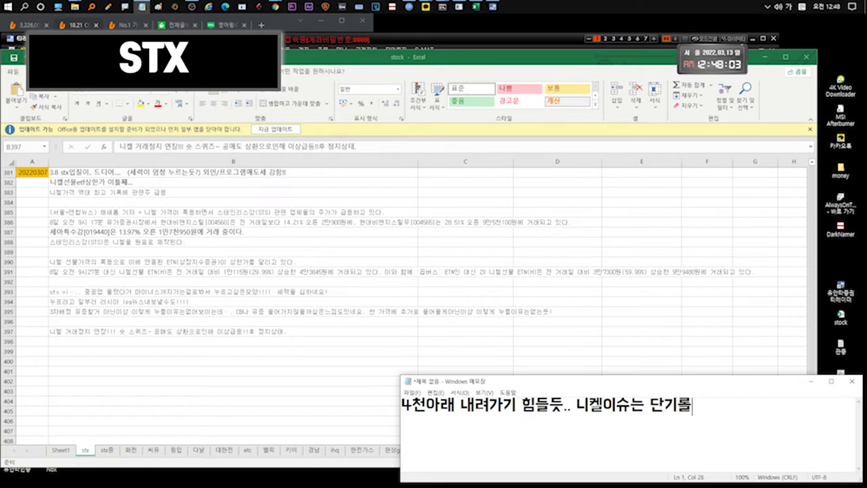
Replace the note with "숏 스퀴즈.. 공매도상환에따른..(중국에서 조단위손실난걸"
{"action": "key", "text": "ctrl+a"}
{"action": "key", "text": "BackSpace"}
{"action": "type", "text": "숏 스퀴즈.."}
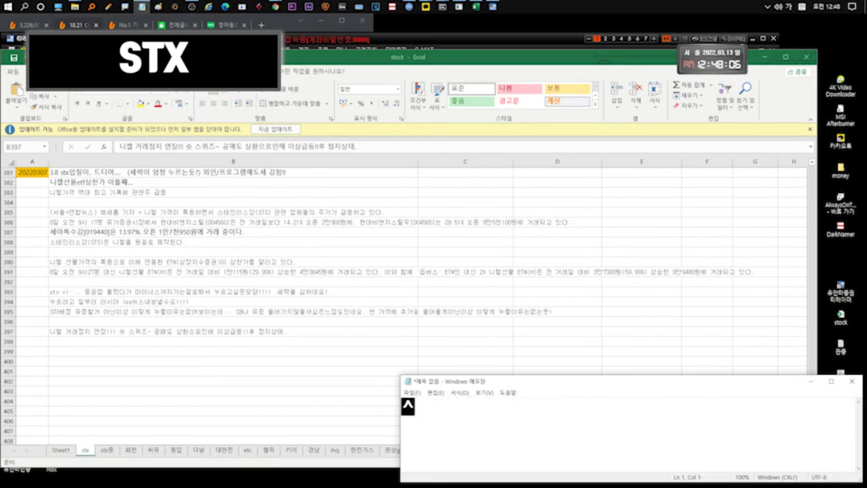
{"action": "type", "text": " 공매도"}
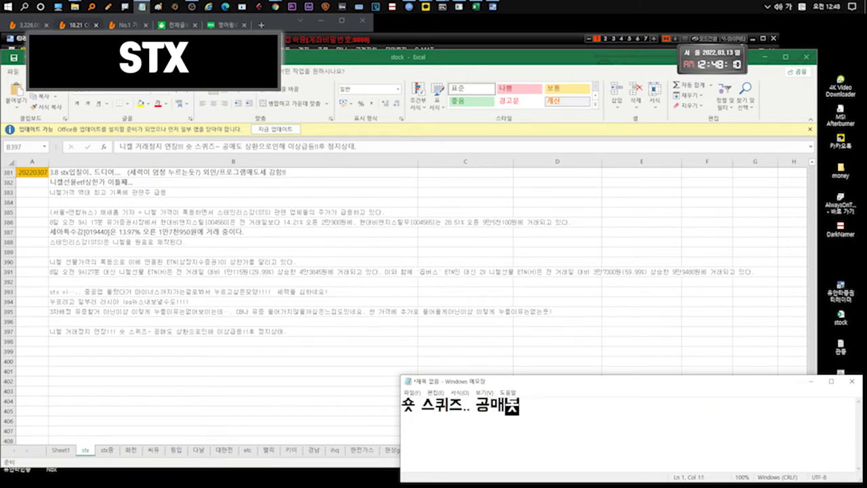
{"action": "type", "text": "상환에따른..(중국에서 "}
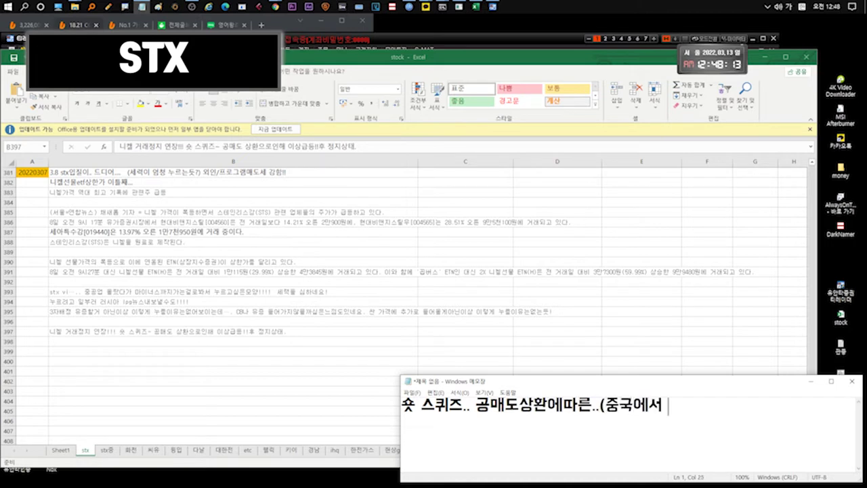
{"action": "type", "text": "조단위손실난걸"}
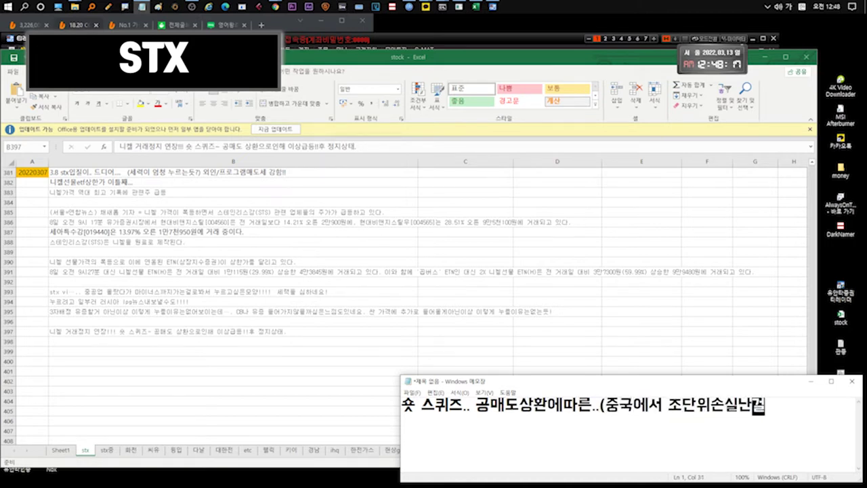
Replace the note with "그리고 etf는 상폐된것도"
{"action": "key", "text": "ctrl+a"}
{"action": "key", "text": "BackSpace"}
{"action": "type", "text": "그리고 etf는 상폐된것도"}
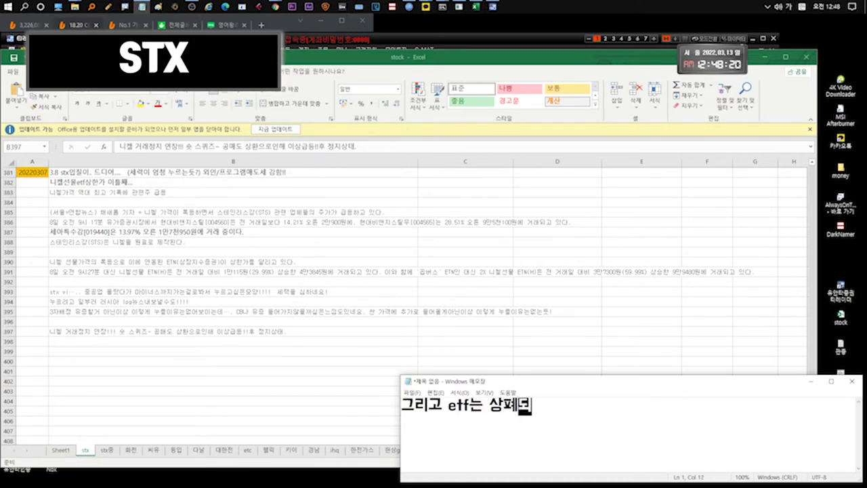
Replace the note with "유럽쪽에서도 니켈쪽 정지 연장!!!까지 나오는..."
{"action": "key", "text": "ctrl+a"}
{"action": "key", "text": "BackSpace"}
{"action": "type", "text": "유럽쪽에서도 니켈쪽"}
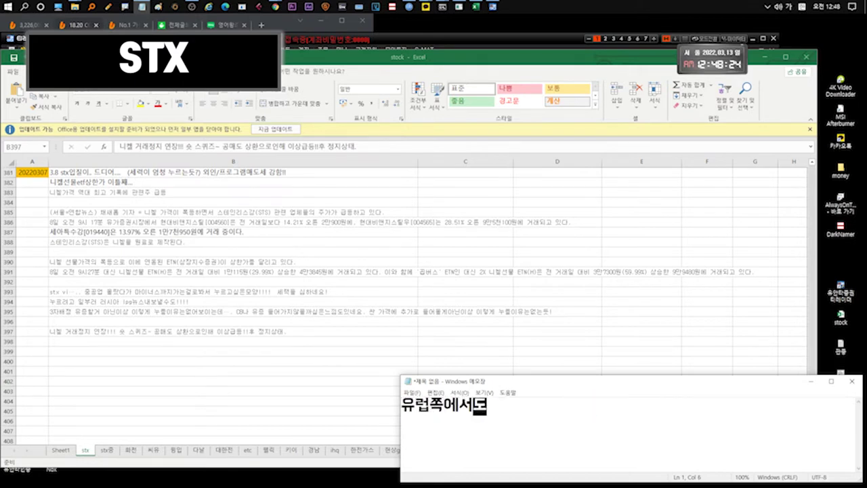
{"action": "type", "text": " 정지 연장!!!까지 나오는..."}
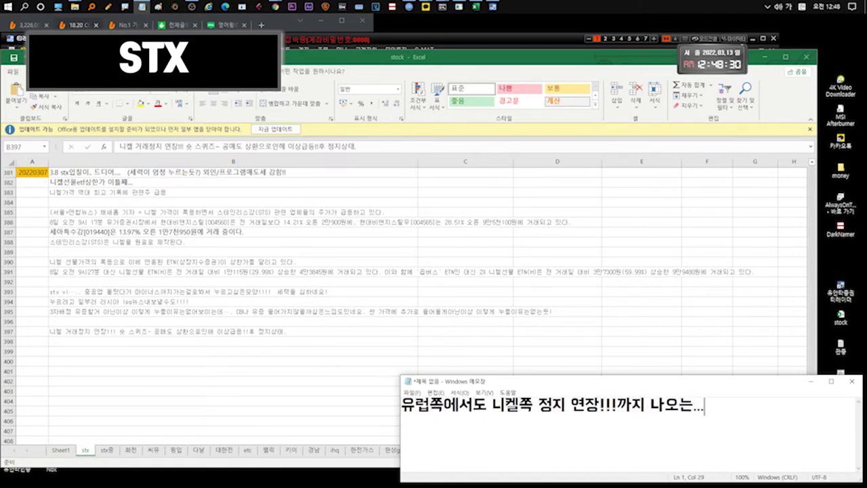
Replace the note with "어쨌든 지금 10년..간 최고점입니다."
{"action": "key", "text": "ctrl+a"}
{"action": "key", "text": "BackSpace"}
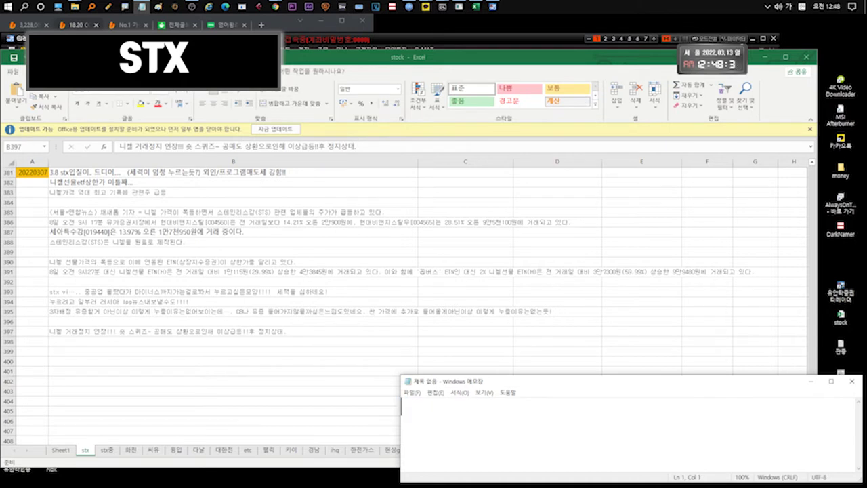
{"action": "type", "text": "어쨌든 지금 1"}
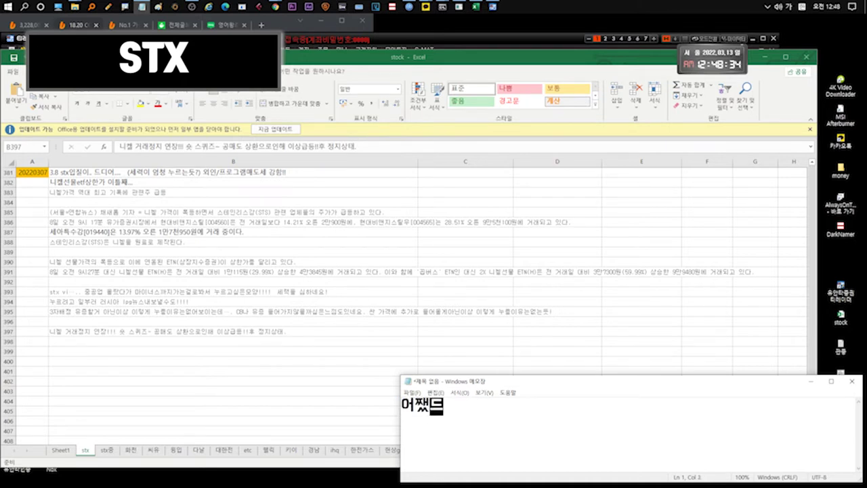
{"action": "type", "text": "0년..간 최고점입니다."}
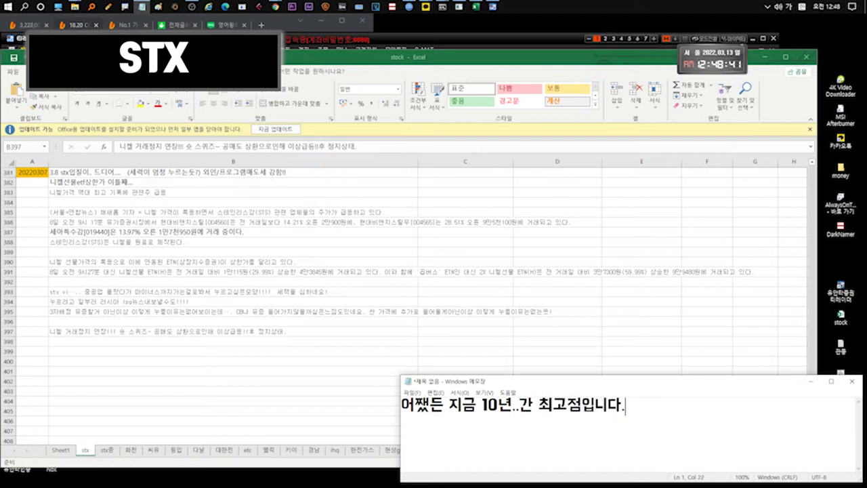
Replace the note with "최근 급등전에도 10년내 최고치였어서" and a second line "나쁘진않을예정(실적은)"
{"action": "key", "text": "ctrl+a"}
{"action": "key", "text": "BackSpace"}
{"action": "type", "text": "최근 급등"}
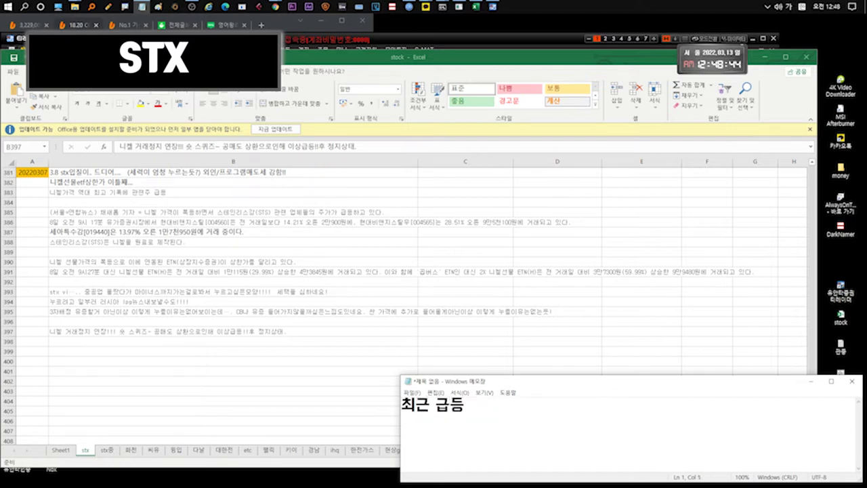
{"action": "type", "text": "전에도 10년내 최고치였어서"}
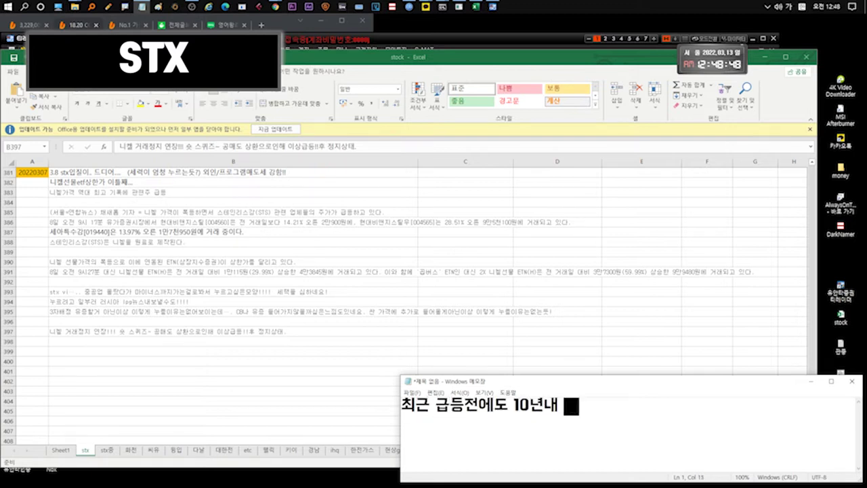
{"action": "key", "text": "Return"}
{"action": "type", "text": "나쁘진않을예정(실적은)"}
Clear the note, select cell B393 in the stock workbook, and write "stx오를때 중공업이 상승 5프로정도 나오다가 마이너스까" in Notepad
{"action": "key", "text": "ctrl+n"}
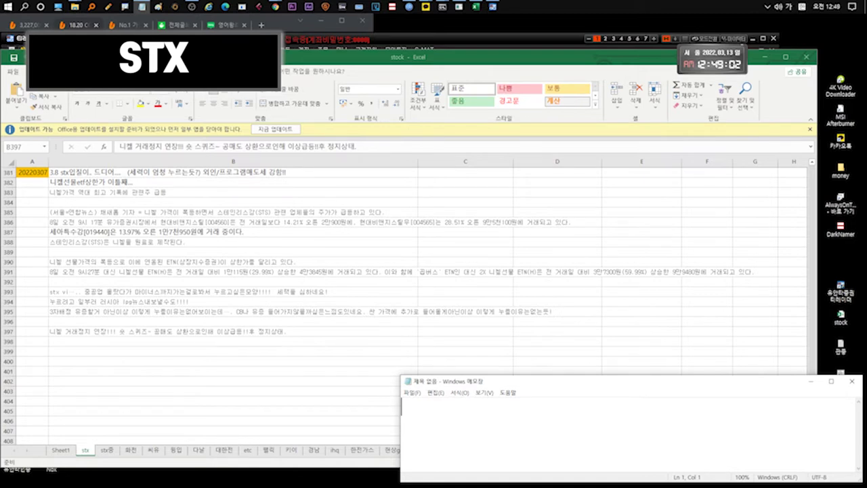
{"action": "left_click", "coordinate": [207, 271]}
{"action": "left_click", "coordinate": [215, 290]}
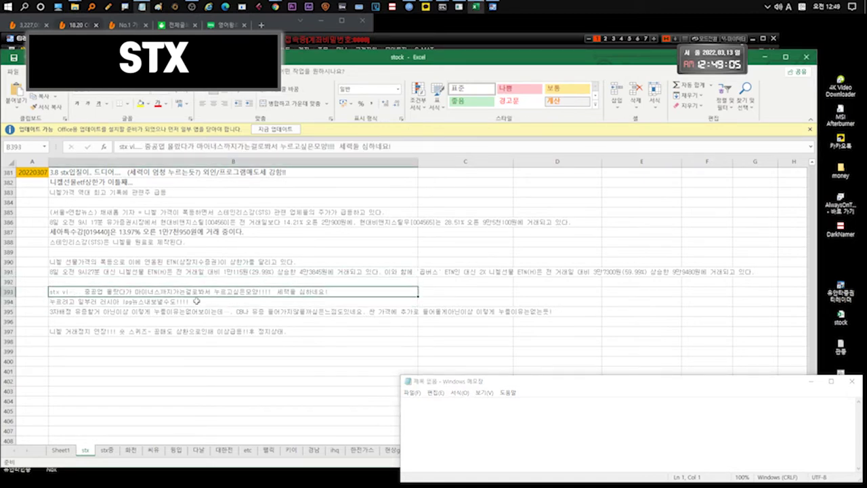
{"action": "left_click", "coordinate": [419, 407]}
{"action": "type", "text": "ㄴ"}
{"action": "key", "text": "BackSpace"}
{"action": "type", "text": "stx오를때 "}
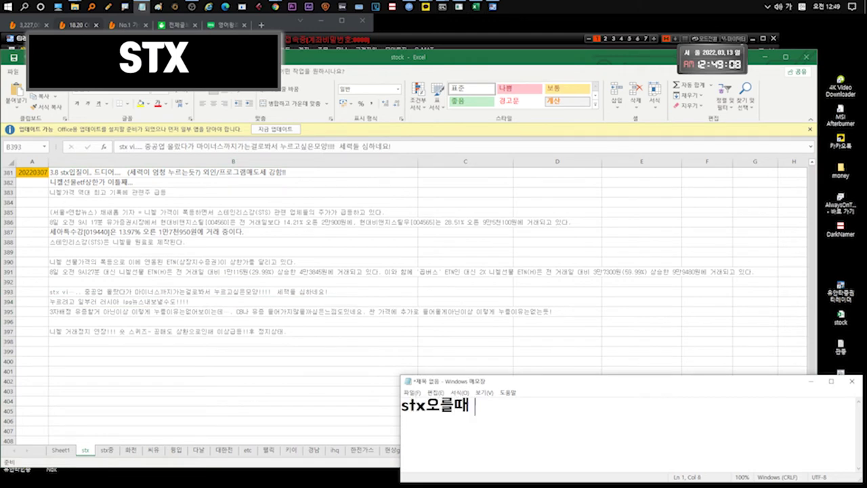
{"action": "type", "text": "중공어ㅂ이"}
{"action": "type", "text": "5프로정도 나오다가"}
{"action": "type", "text": " 마이너스까"}
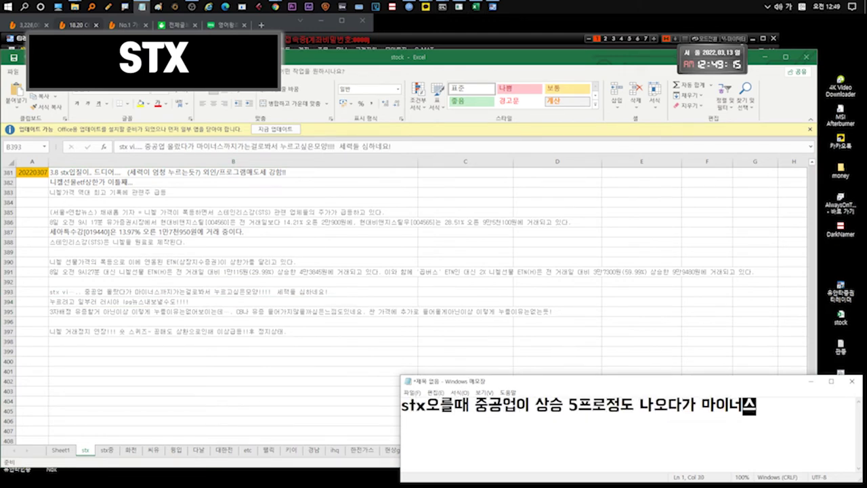
Replace the note with "이거 딱 뜨는순간 안가겠구나.. 싶었네요." and a second line "그래도 혹시 기대는했지만 역시!!"
{"action": "key", "text": "ctrl+a"}
{"action": "key", "text": "BackSpace"}
{"action": "type", "text": "익거 딱 뜨는순간 "}
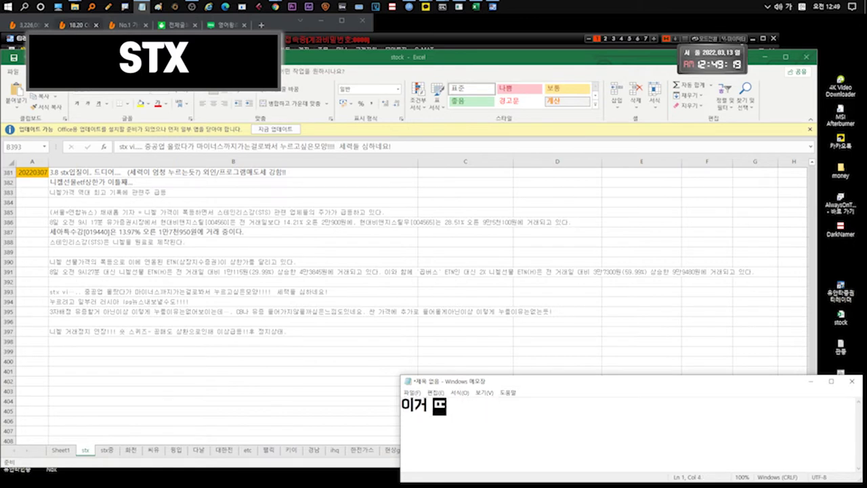
{"action": "type", "text": "안가"}
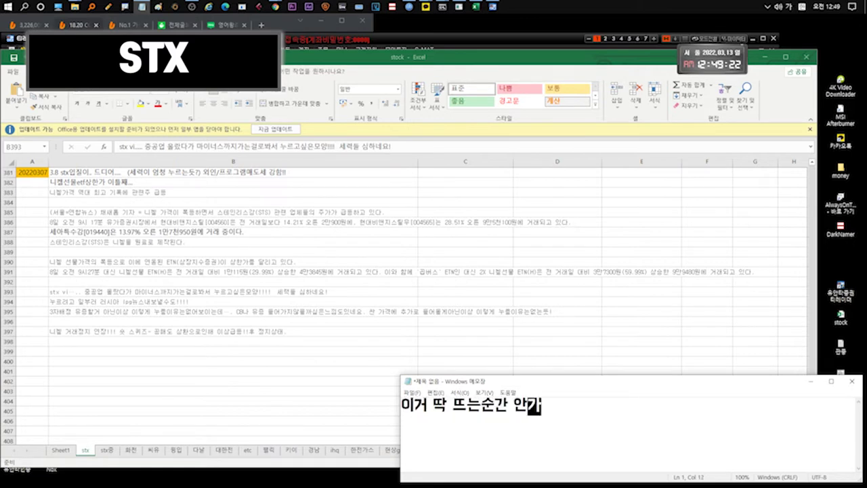
{"action": "type", "text": "겠구나.. 싶었네요"}
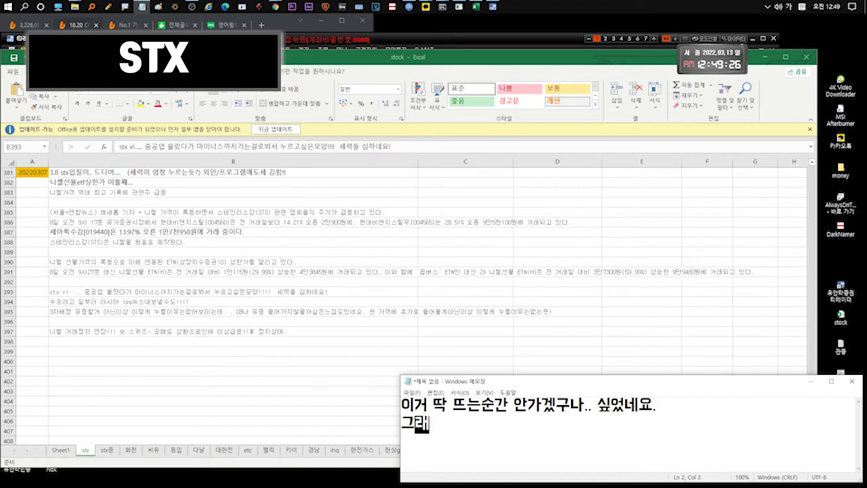
{"action": "type", "text": "."}
{"action": "key", "text": "Return"}
{"action": "type", "text": "그래도 혹시 기대는했지만 역시!!"}
Clear the note, select cell B394 in the workbook, and write "러시아 lpg뉴스 내고 다시 내리막 갈수도있는상황이긴합니다.." in Notepad
{"action": "key", "text": "ctrl+a"}
{"action": "key", "text": "Delete"}
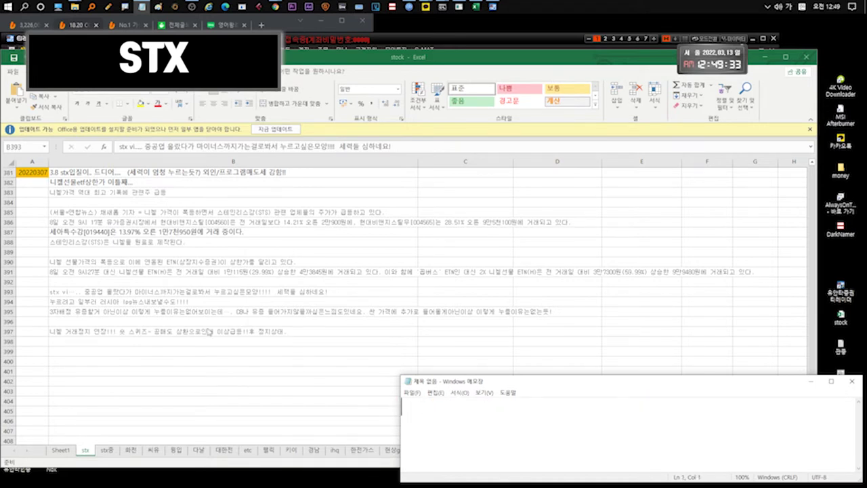
{"action": "left_click", "coordinate": [128, 303]}
{"action": "key", "text": "alt+Tab"}
{"action": "type", "text": "러시아"}
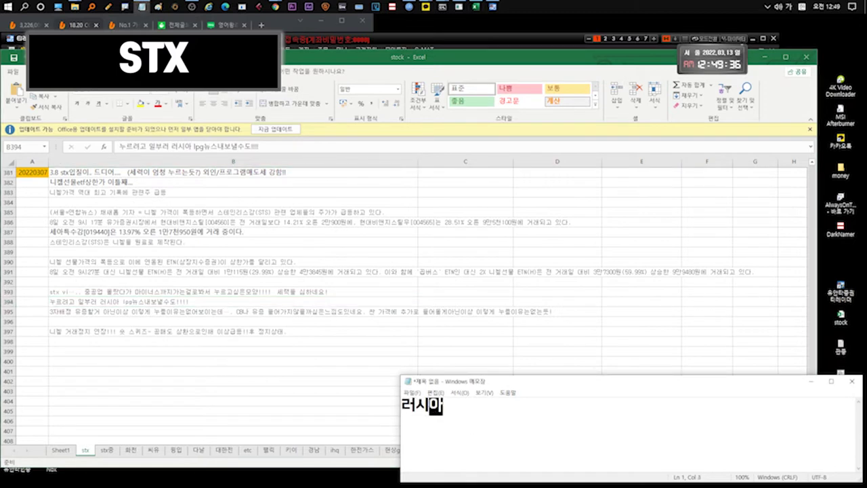
{"action": "type", "text": " lpg뉴스 내고 다시 내리막 갈수도있는상황이긴합니다.."}
{"action": "key", "text": "Return"}
Add the lines "짜증나는.... 니켈 풀리니 lpg가 막히는 희한..." and "재수가없는듯싶어요" to the note
{"action": "type", "text": "짜증나급"}
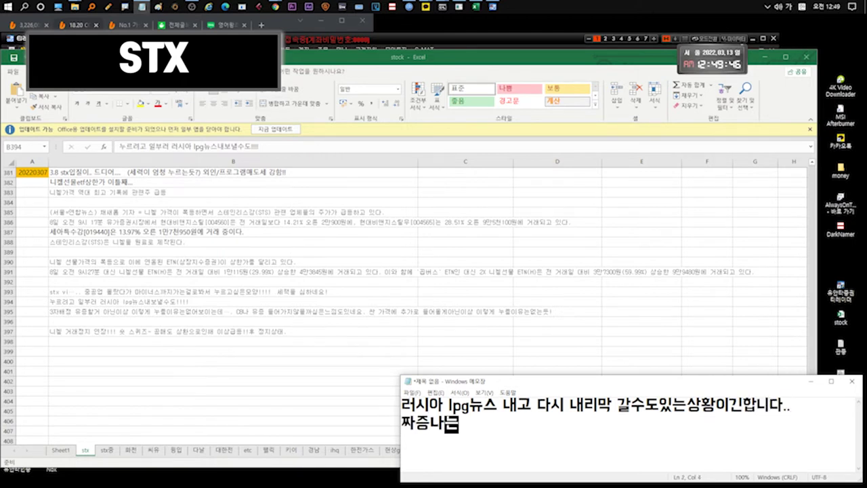
{"action": "type", "text": " 니켈 풀리니"}
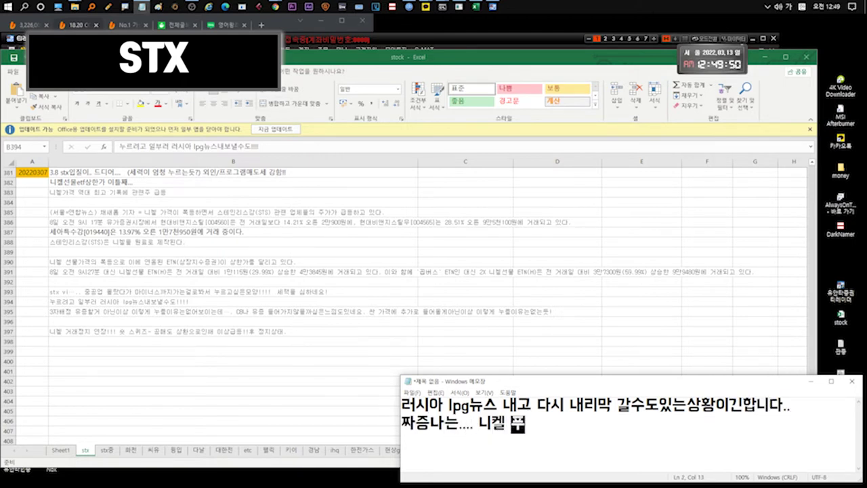
{"action": "type", "text": "lpg가 막히느 희한하"}
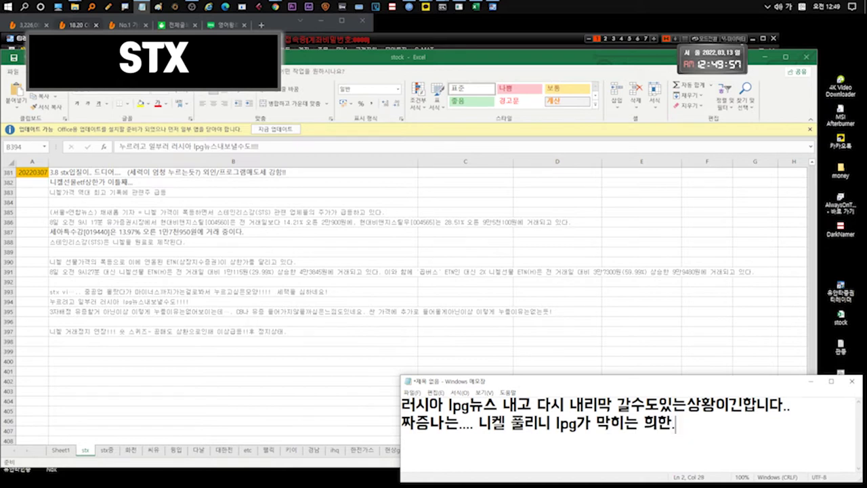
{"action": "type", "text": "수가없는듯싶어ㅠ"}
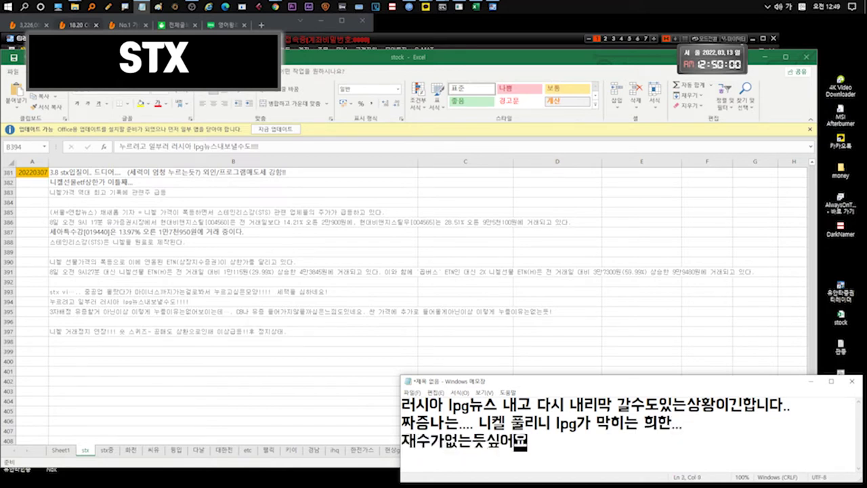
Replace the note with a remark on last year's Russian coal trading, starting "그나마 다행인게 작년까지 러시아 석탄 trading.."
{"action": "key", "text": "ctrl+a"}
{"action": "type", "text": "그나마 다행인ㄱ게 작년까지 러시아 석탄수이"}
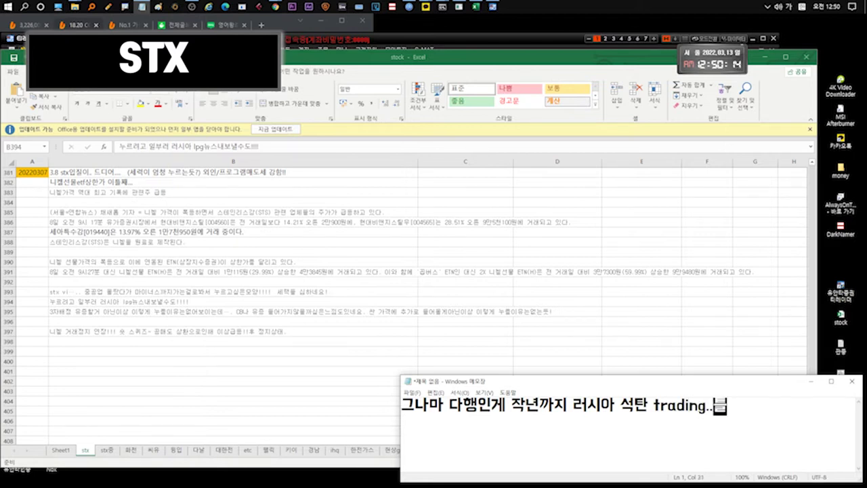
{"action": "type", "text": "레이딩!!했"}
Replace the note with "그나마 다행이라면 다행!!"
{"action": "key", "text": "ctrl+a"}
{"action": "key", "text": "BackSpace"}
{"action": "type", "text": "그나마 "}
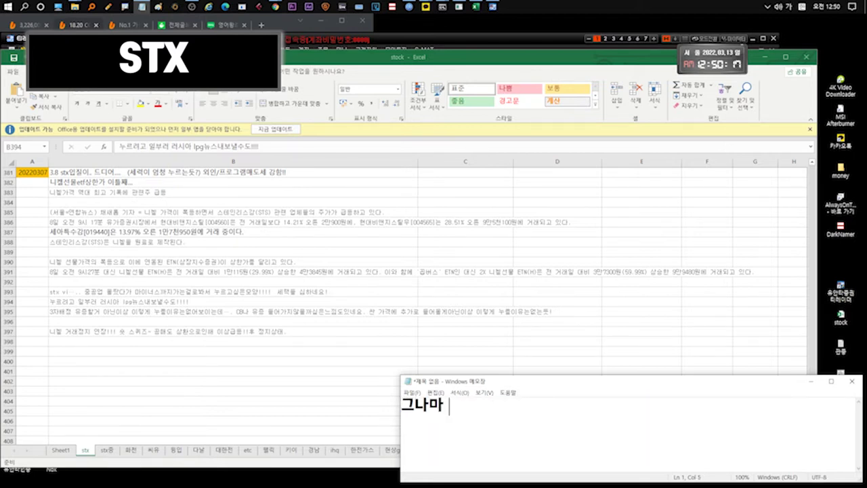
{"action": "type", "text": "다행이라면 다행!!"}
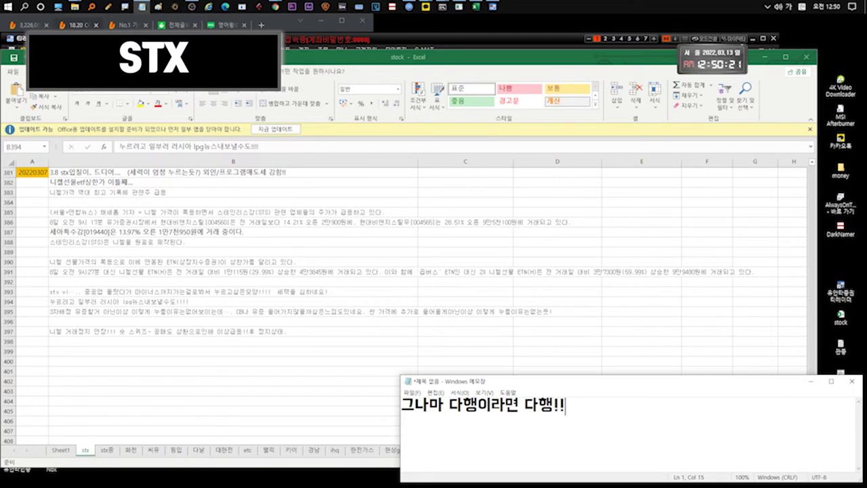
Replace the note with "3자배정이나 .. 유증? 할게아니면 이렇게 누를이유가없는데"
{"action": "key", "text": "ctrl+a"}
{"action": "key", "text": "BackSpace"}
{"action": "type", "text": "3자배정이나 .. 유증? "}
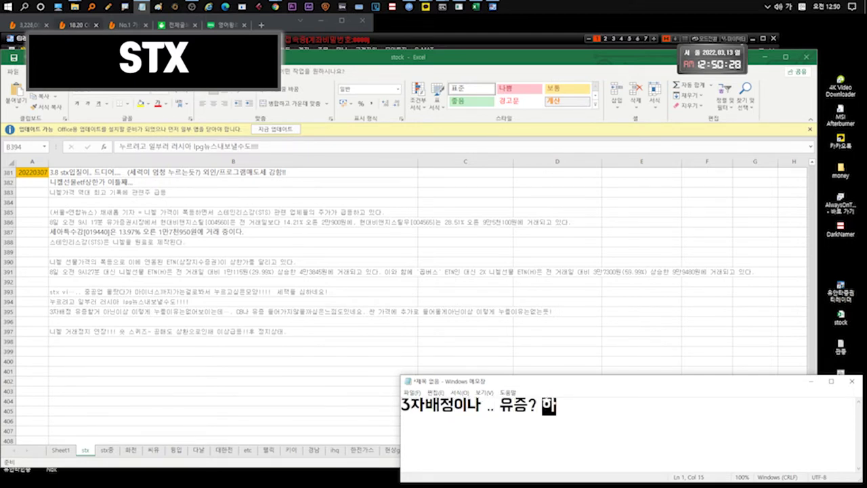
{"action": "type", "text": "할게아니면 이렇게 누를이유가없는데"}
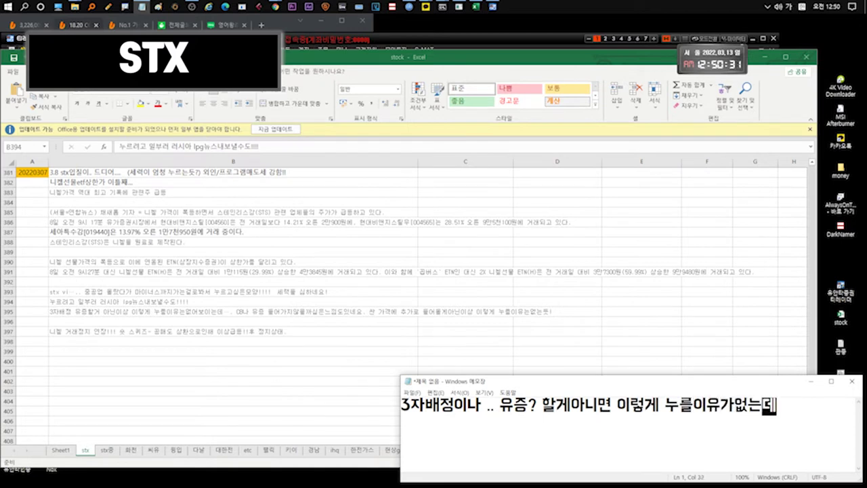
Replace the note with "이렇게까지 가격 누르는거보면 조만간 ... 3자유증이나" and a second line "매각?정도? 생각도 해볼수있겠습니다"
{"action": "left_click_drag", "start_coordinate": [778, 405], "coordinate": [436, 407]}
{"action": "key", "text": "BackSpace"}
{"action": "key", "text": "BackSpace"}
{"action": "key", "text": "BackSpace"}
{"action": "key", "text": "BackSpace"}
{"action": "type", "text": "이렇게까지"}
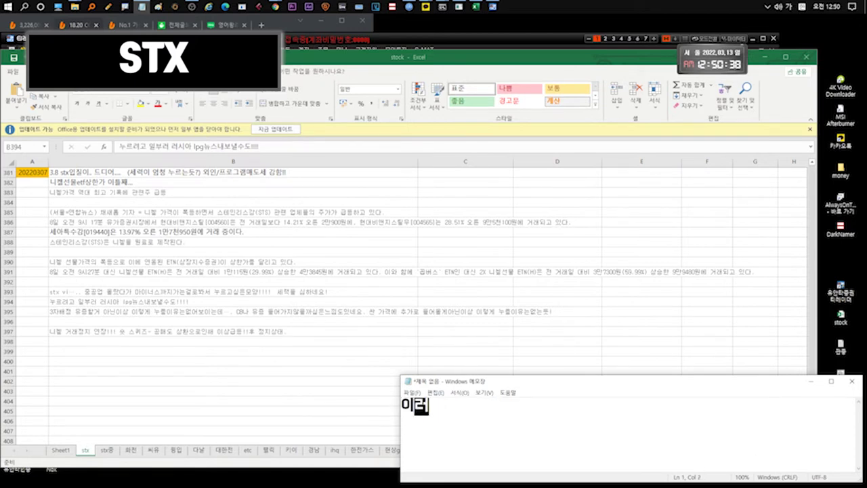
{"action": "type", "text": " 가격 누르는거보면 "}
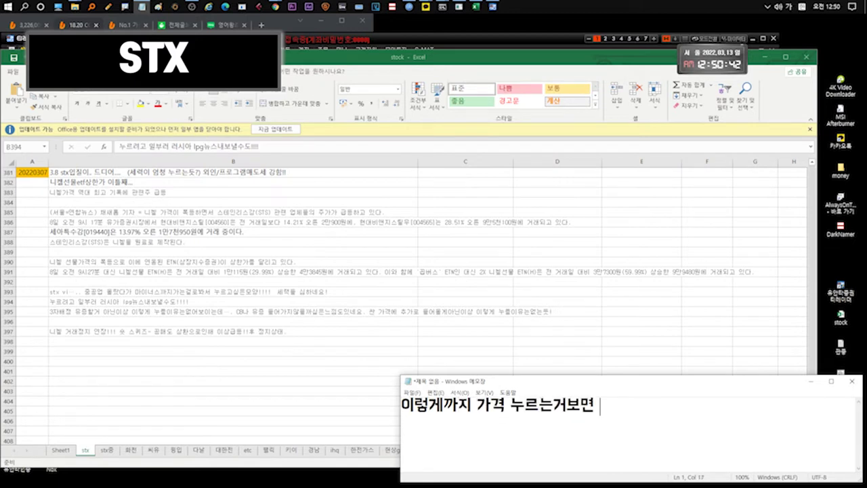
{"action": "type", "text": "조만ㅁ"}
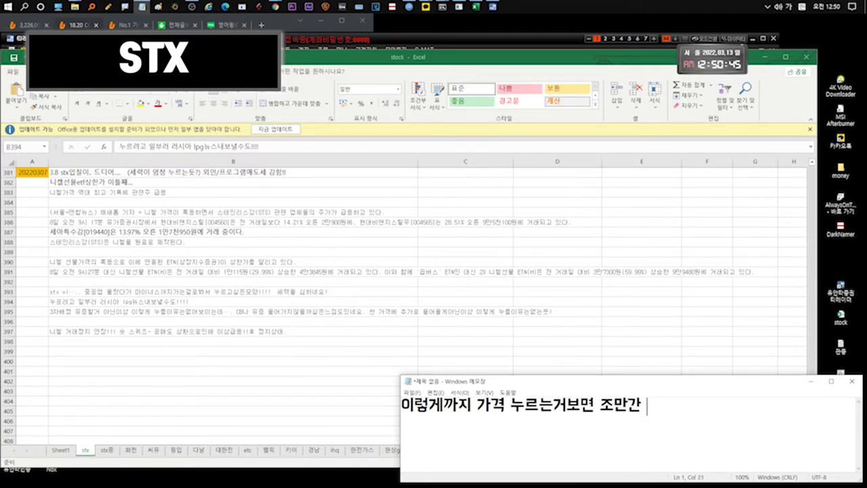
{"action": "type", "text": "간 ... 3자유증인"}
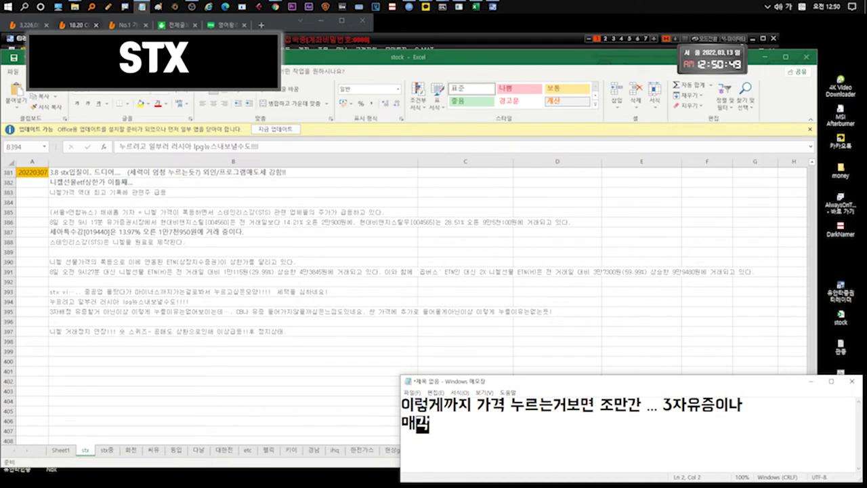
{"action": "type", "text": "도? 생각도 해볼수있겠습니다"}
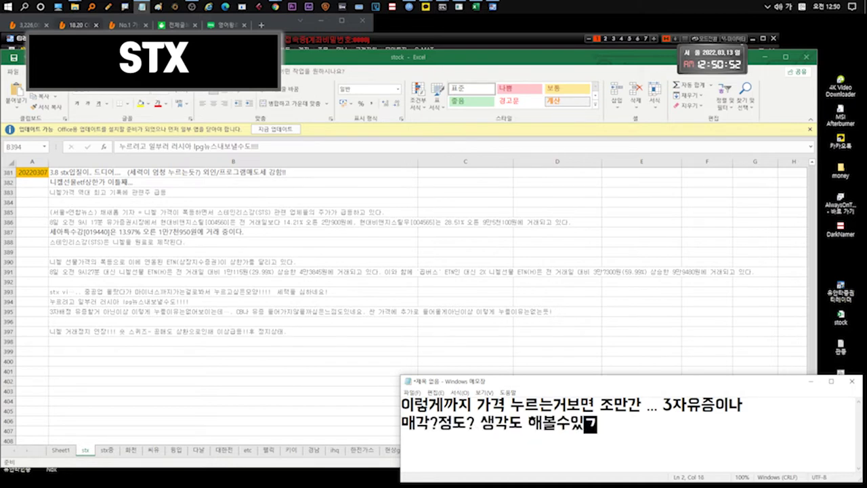
Replace the note with "pk밸브 상장...하는데 물적분할로 하진않겠지... 설마.."
{"action": "key", "text": "ctrl+a"}
{"action": "key", "text": "Hangul"}
{"action": "type", "text": "pk밸브 상ㅈ장...하는데 물적분할로 "}
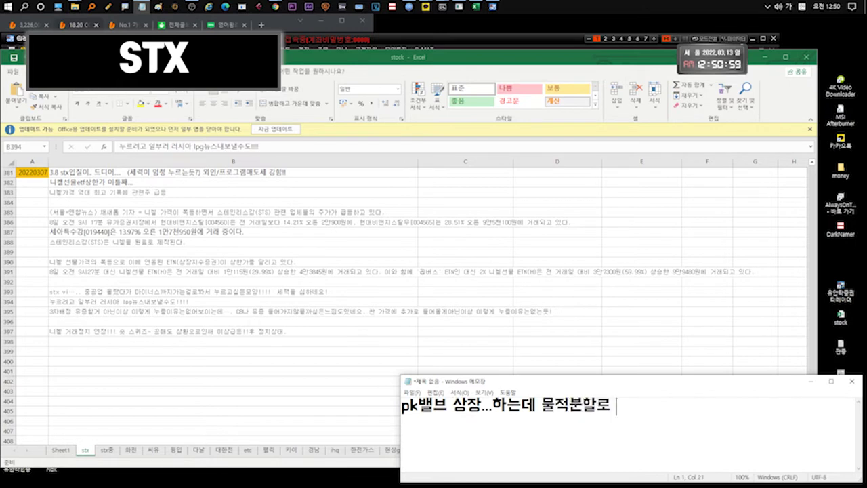
{"action": "type", "text": "하진않겠ㅈ... 설마.."}
Replace the note with "10조? 1조 이하는 .. 법적인 제재 없는것같던데"
{"action": "key", "text": "ctrl+a"}
{"action": "key", "text": "BackSpace"}
{"action": "type", "text": "10"}
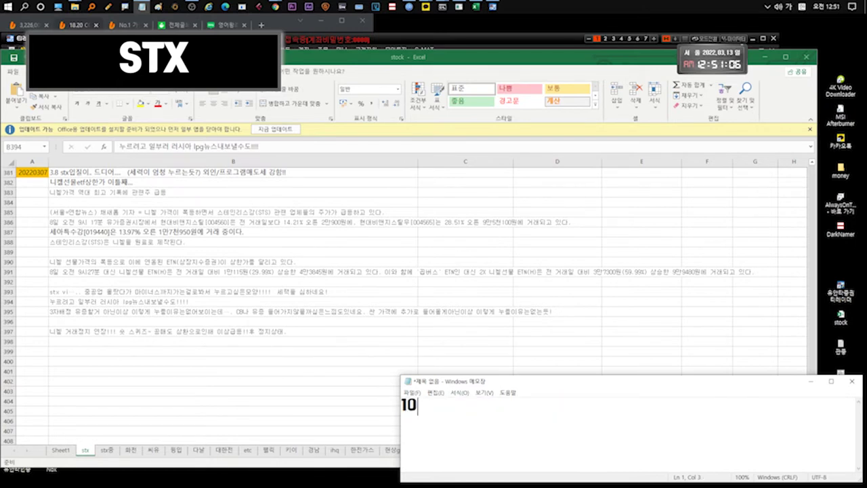
{"action": "type", "text": "조? 1조 이하는 "}
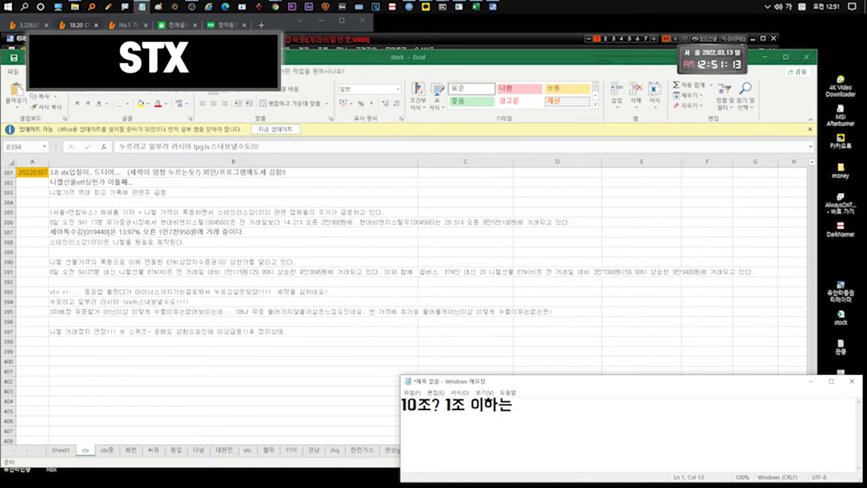
{"action": "type", "text": ".. 법적인 제재 없는것같던데"}
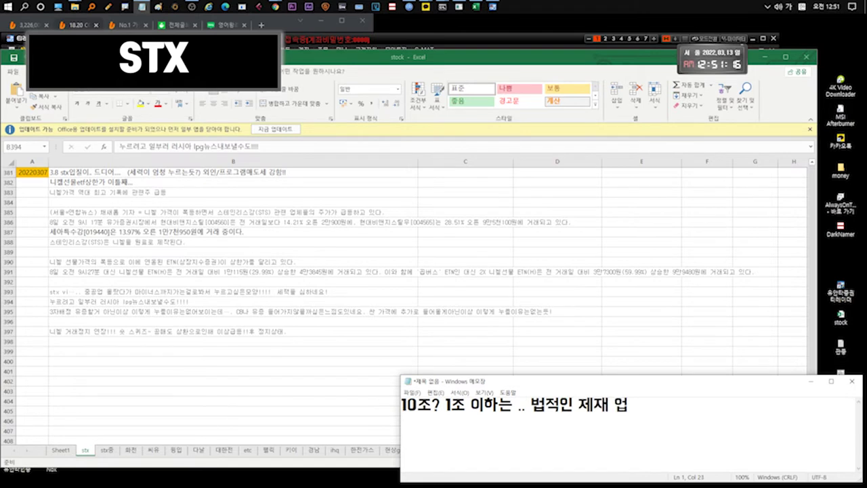
Add the lines "하더라도 주가 올리고 물적분할들어올수있으니" and "일단은 잘 버티는게 중요할것같네요." to the note
{"action": "key", "text": "Return"}
{"action": "type", "text": "하더라"}
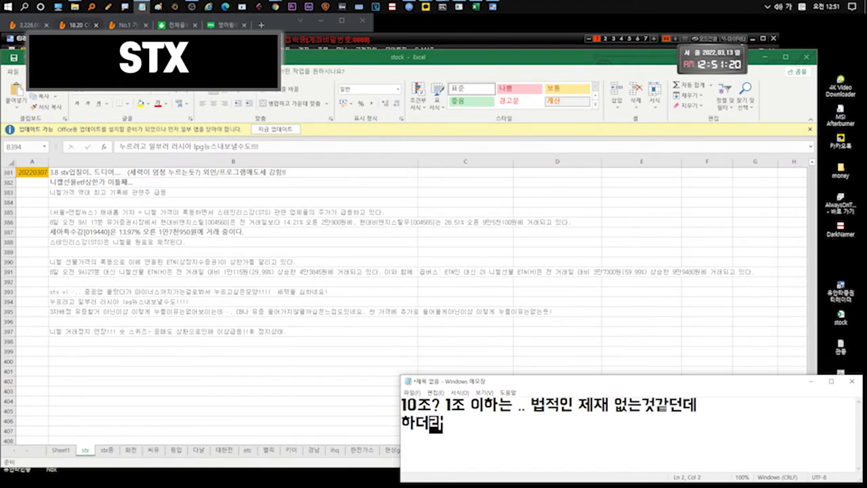
{"action": "type", "text": "도 주가 올리고 물적"}
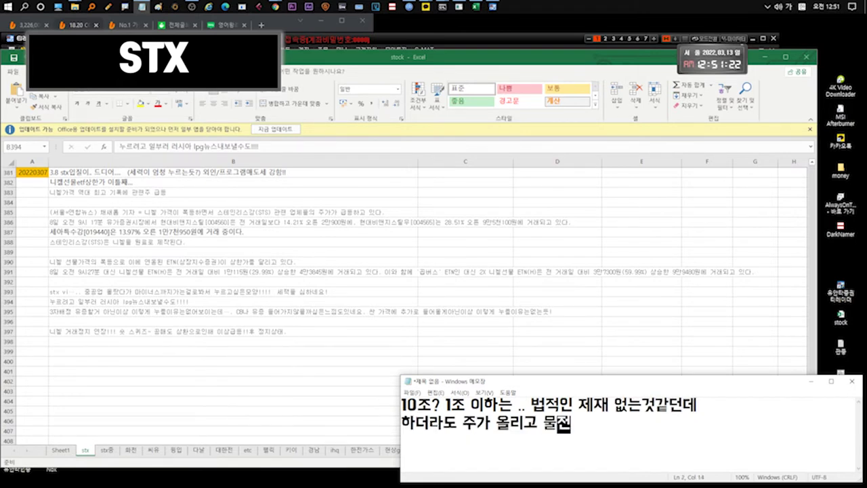
{"action": "type", "text": "분ㅁ마ㄹ들어올수있으니"}
{"action": "key", "text": "Return"}
{"action": "type", "text": "일단은 잘 머"}
{"action": "type", "text": "티는게 중요할것같네요."}
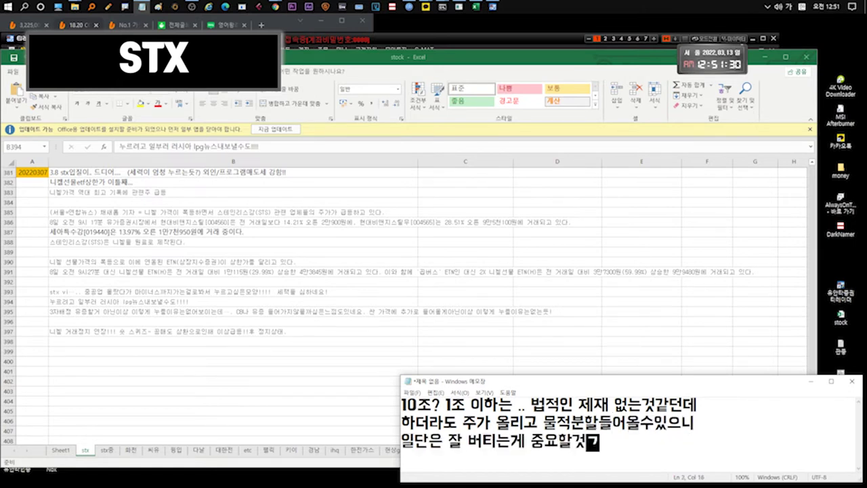
Replace the note with "니켈..이슈 다음주에도 계속될테니..." and a second line "그리고~~ 암바토비쪽 정부에서 다시 재검토!!"
{"action": "key", "text": "ctrl+a"}
{"action": "key", "text": "Delete"}
{"action": "type", "text": "니켈..이슈"}
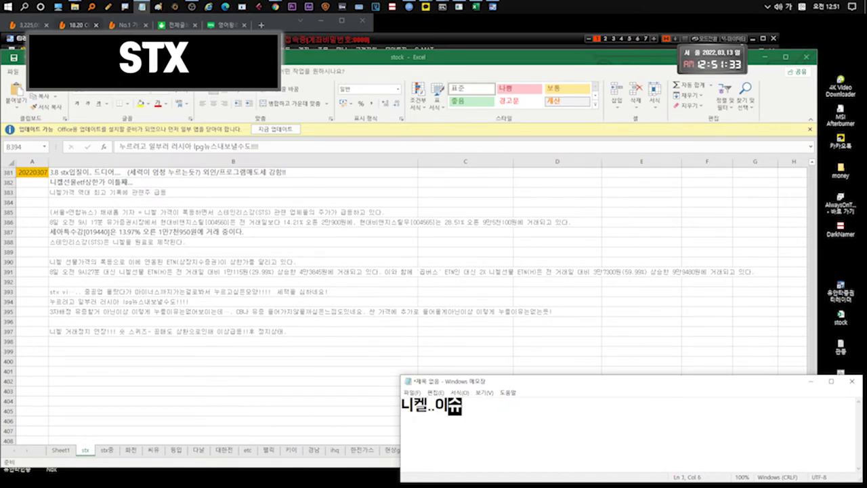
{"action": "type", "text": " 다음주에도 ㄱㅖ속될테니."}
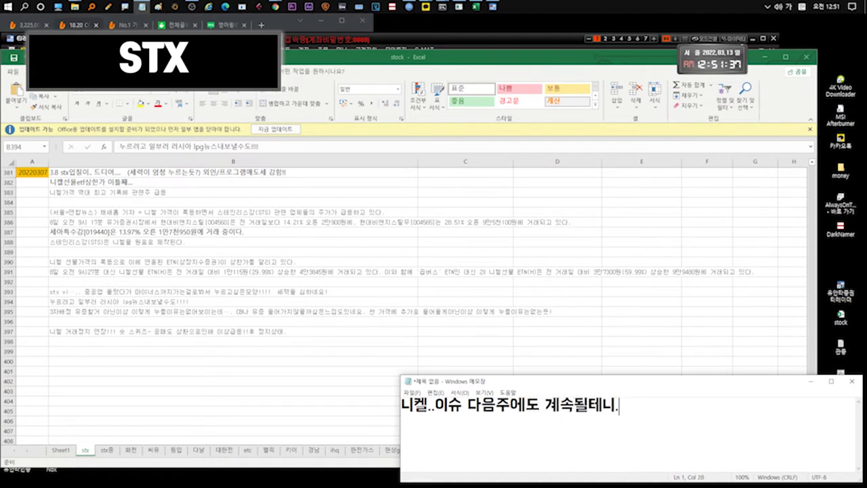
{"action": "type", "text": "그리고~~ 암바토비쪽"}
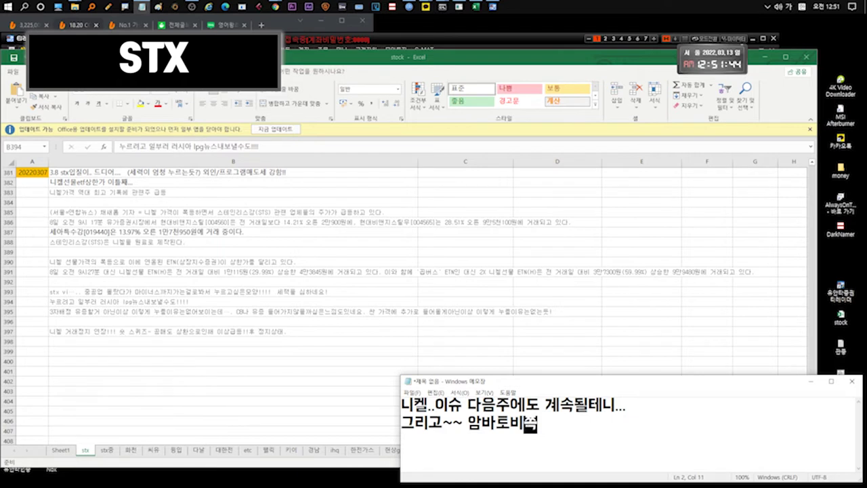
{"action": "type", "text": " 정부에서 다시 재검토!! 원"}
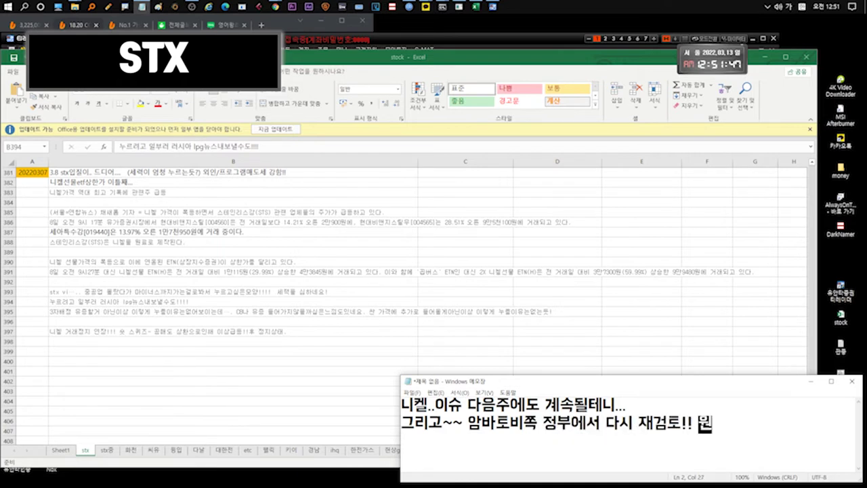
Continue the note with "원래 광물공사에서 매각하려고했는데!! 결정된건 아니고 재검토한다는분위기.." and the line "다시 시작할것같습니다. !!"
{"action": "type", "text": "래 광물공사에서 매각하려고애는데!! 결정된건 아니고 "}
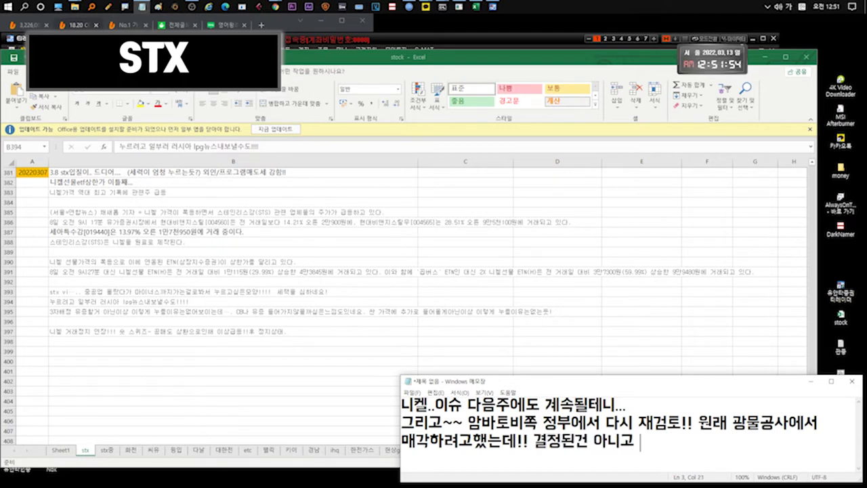
{"action": "type", "text": "재검토한다는분위"}
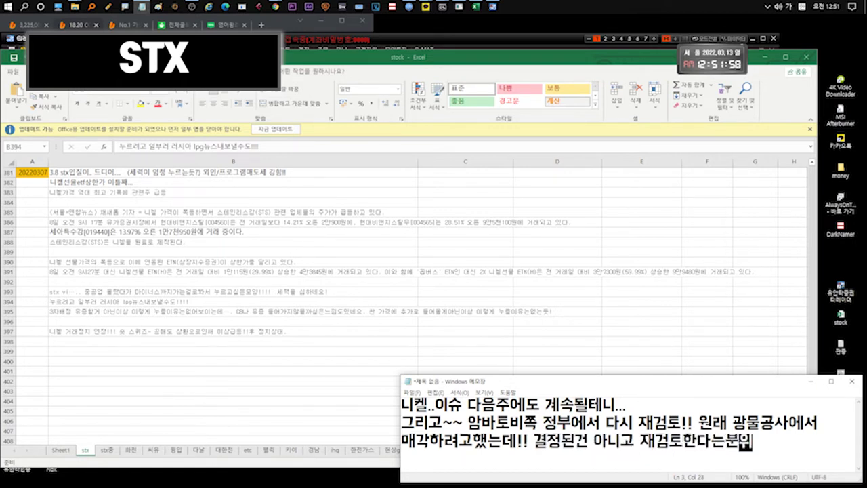
{"action": "type", "text": "기..다시 시작할것같습니다. !!ㅁ"}
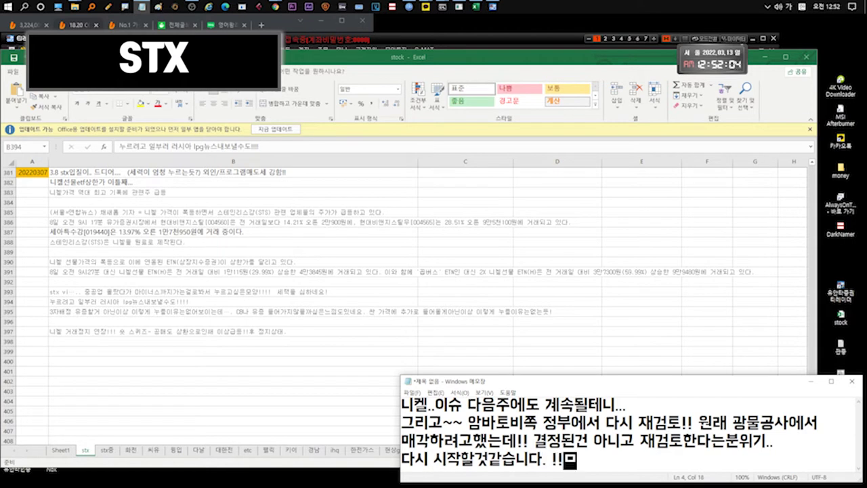
Start a fresh note with "그렇게된다면 국책사업에 stx는 1프로있기때문에" and "포스코인터는 팔고 나간걸로 알고있습니다. 작년인가.. 그랬을거에요"
{"action": "key", "text": "ctrl+n"}
{"action": "key", "text": "n"}
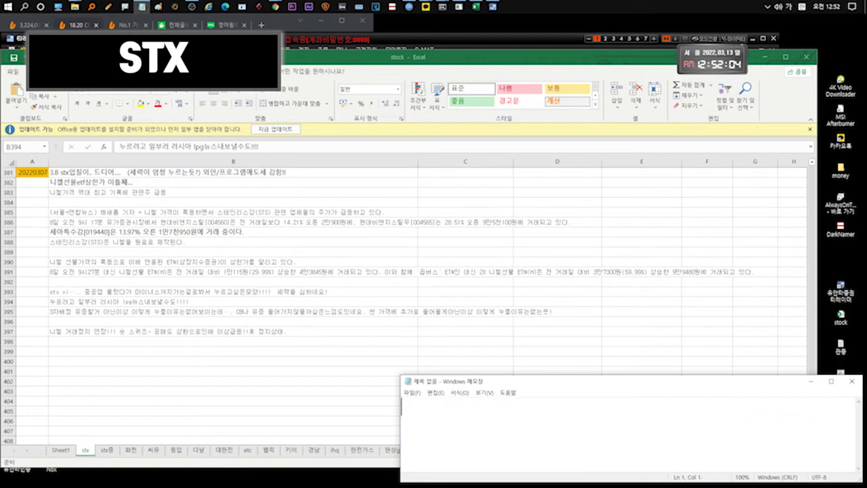
{"action": "type", "text": "그"}
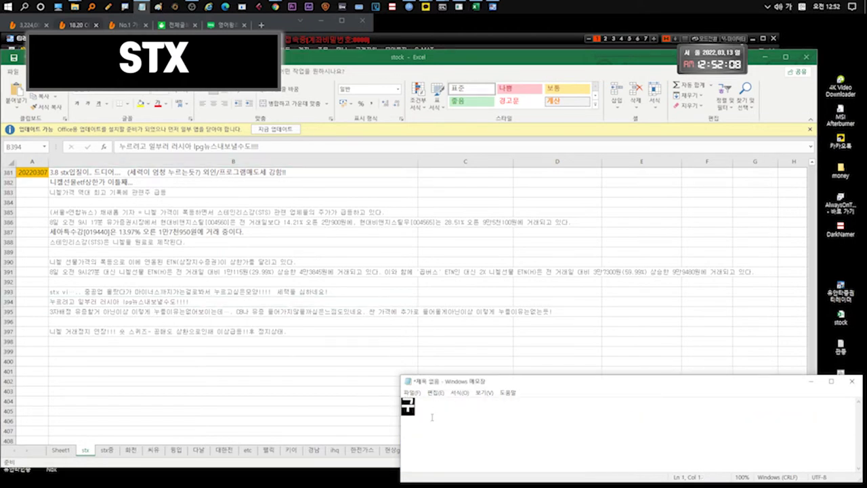
{"action": "type", "text": "렇게된다면 국책사업에 "}
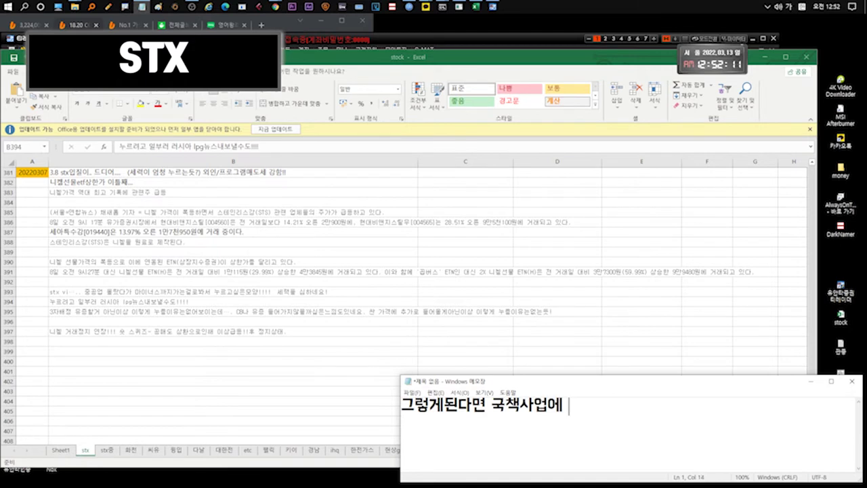
{"action": "type", "text": "stx는 1프로있기때문에"}
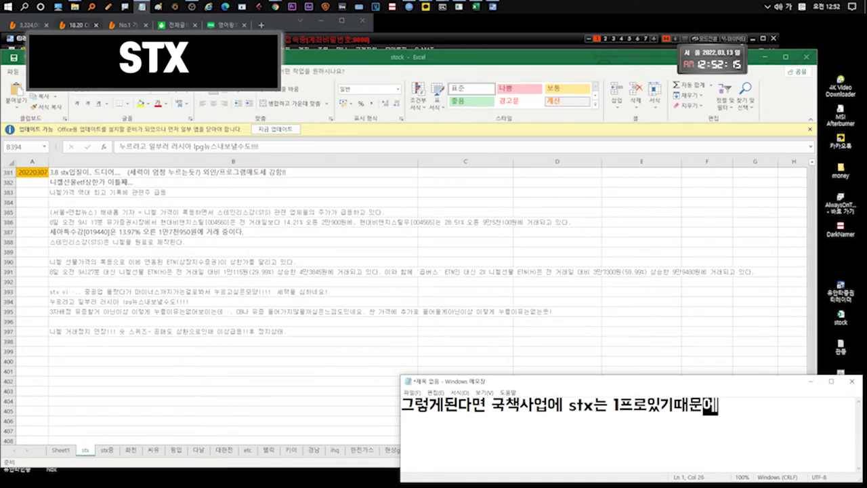
{"action": "key", "text": "BackSpace"}
{"action": "type", "text": "포스코인터는 "}
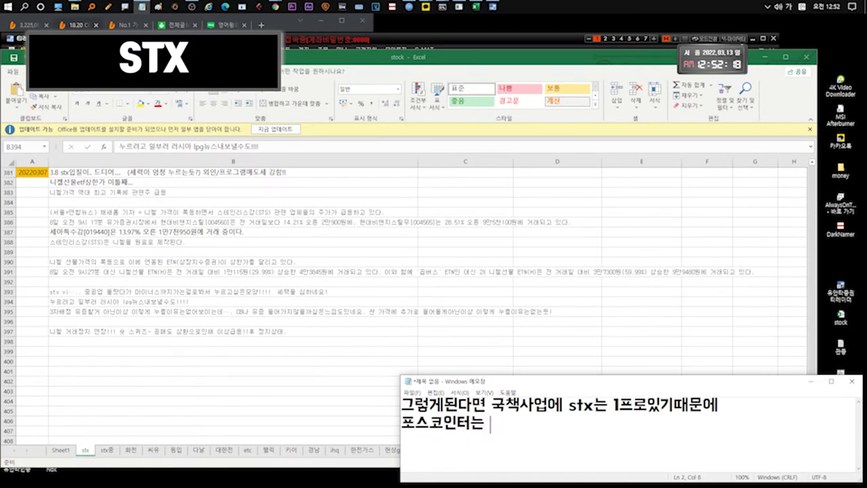
{"action": "type", "text": "팔고 나간걸로 알고있습니다. 작년인가.. 그랬을거에요"}
Replace the note with "아무튼 다시 광물공사에서 시작한다고 뉴스결정나오면" and a second line "폭등각!!!!!!!..."
{"action": "key", "text": "ctrl+a"}
{"action": "key", "text": "BackSpace"}
{"action": "type", "text": "암무튼 다시 광물공사에서 "}
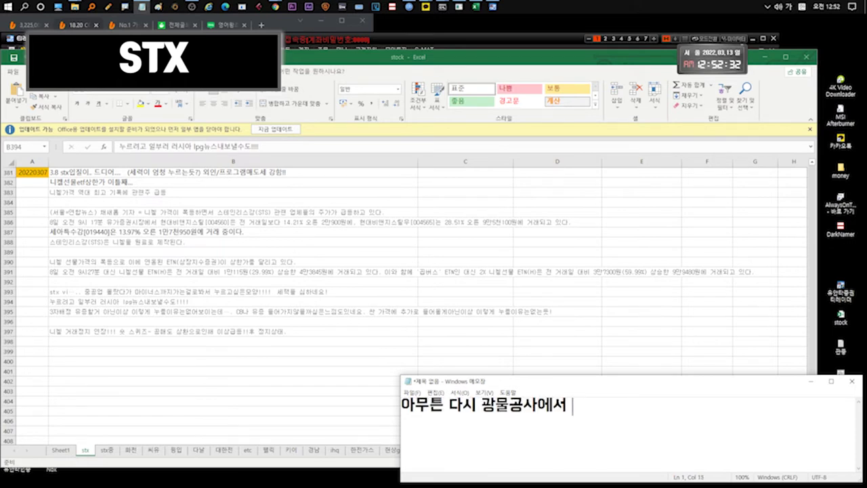
{"action": "type", "text": "시작한다고 뉴스결정나오면"}
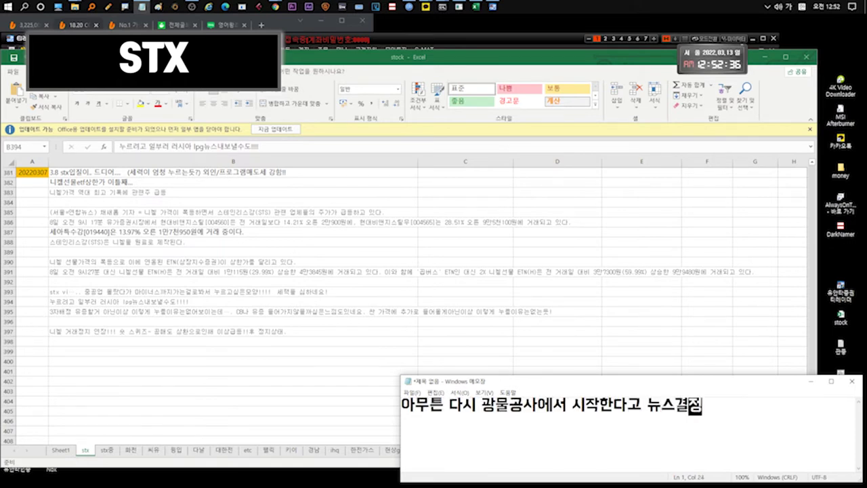
{"action": "key", "text": "Return"}
{"action": "type", "text": "폭등각!!!!!!!!..."}
Add the lines "하지만 러시아이슈도 있고 .. 물적분할? 해버릴수도있으니" and "조심은해야겠죠" to the note
{"action": "key", "text": "Return"}
{"action": "type", "text": "하지만 러시아이슈도 있"}
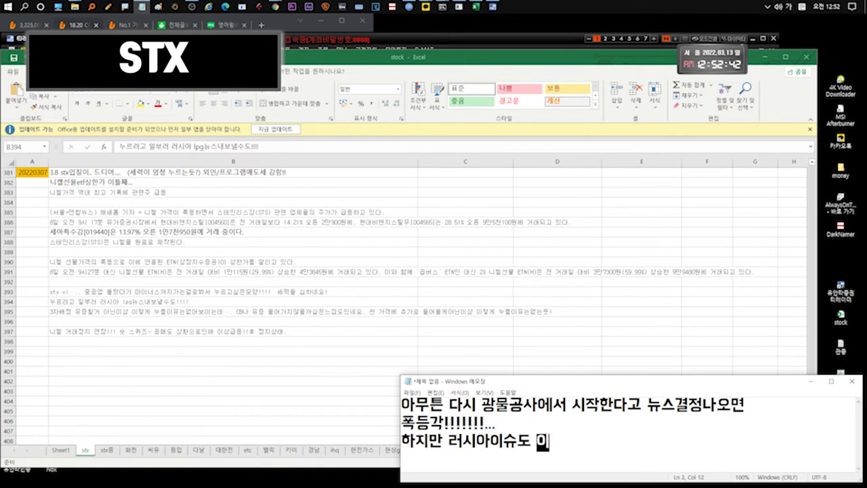
{"action": "type", "text": "고 .. 물적분할? 해버릴수도있으니"}
{"action": "key", "text": "Return"}
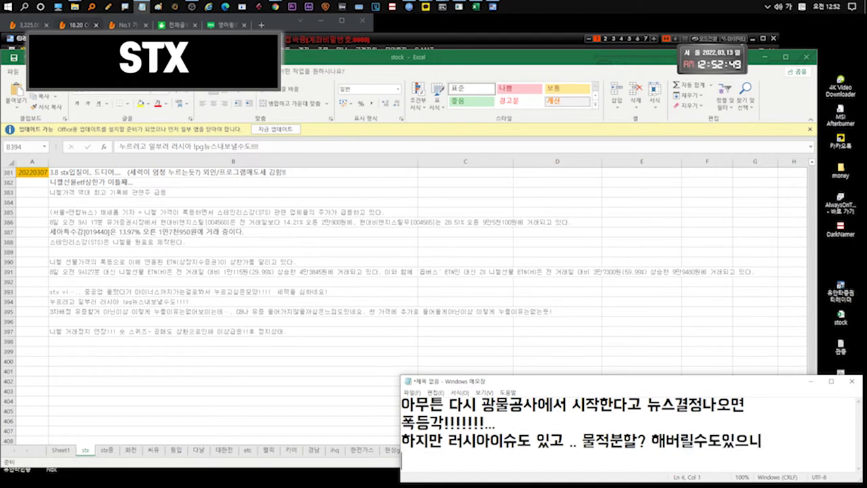
{"action": "type", "text": "조심은해야겠죠"}
Replace the note with "카타르수주는 5월정돈데..... 피케이밸브수주 1분기정도 보면 잘되고있는지 알수있을것같습니다"
{"action": "key", "text": "ctrl+a"}
{"action": "key", "text": "Delete"}
{"action": "type", "text": "카타르수주는 5월정돈ㄷ"}
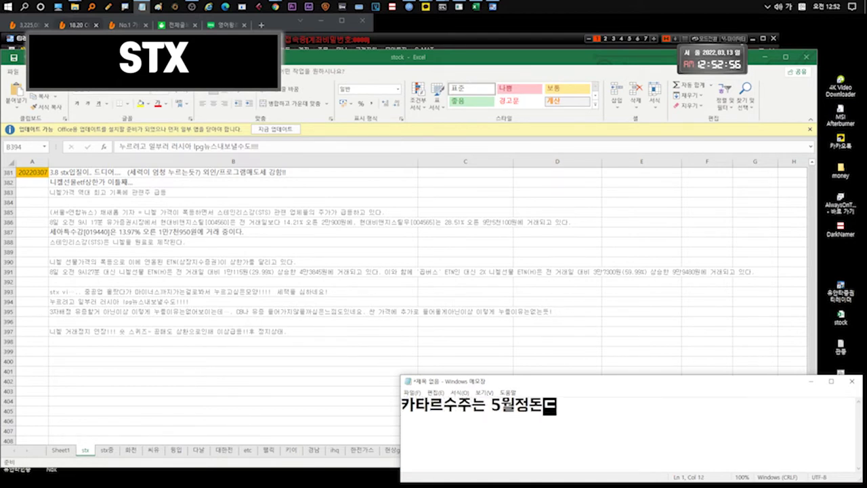
{"action": "type", "text": "..... 피케이밸브수주 "}
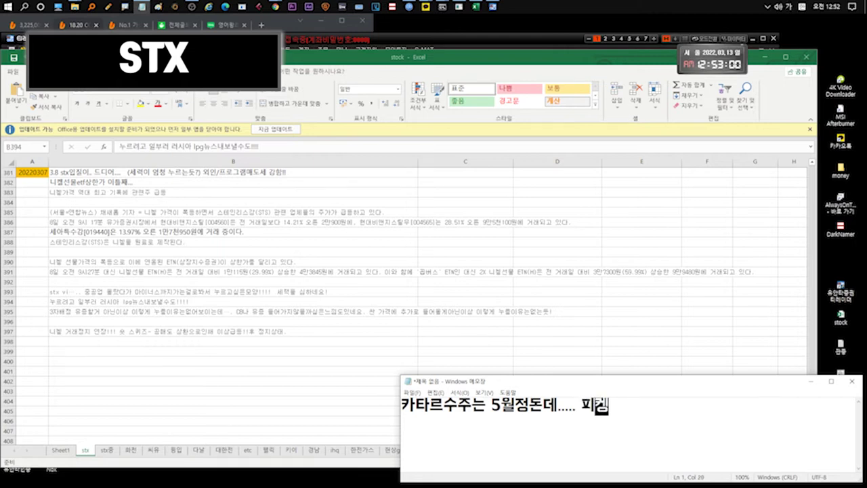
{"action": "type", "text": "1분기정도 보면잘되고있는지 알수있을것같"}
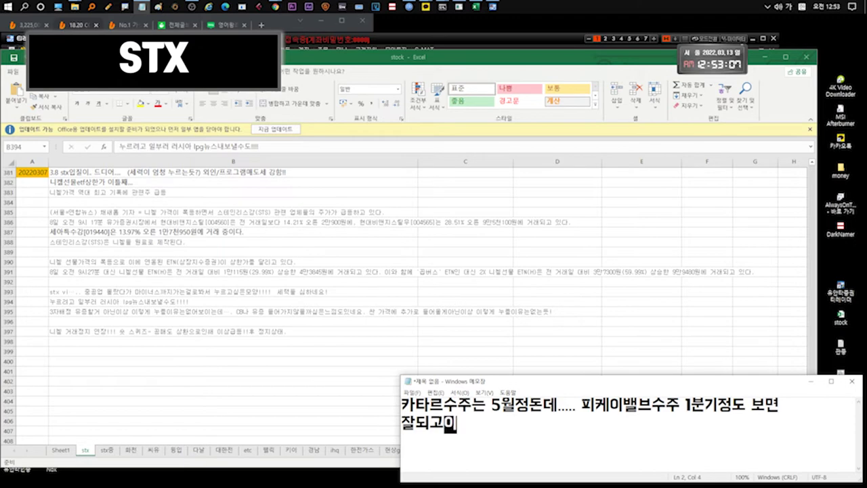
{"action": "type", "text": "습니다"}
Clear the note, switch to the stock trading program and open the STX chart from the watchlist
{"action": "key", "text": "ctrl+a"}
{"action": "key", "text": "BackSpace"}
{"action": "left_click", "coordinate": [332, 42]}
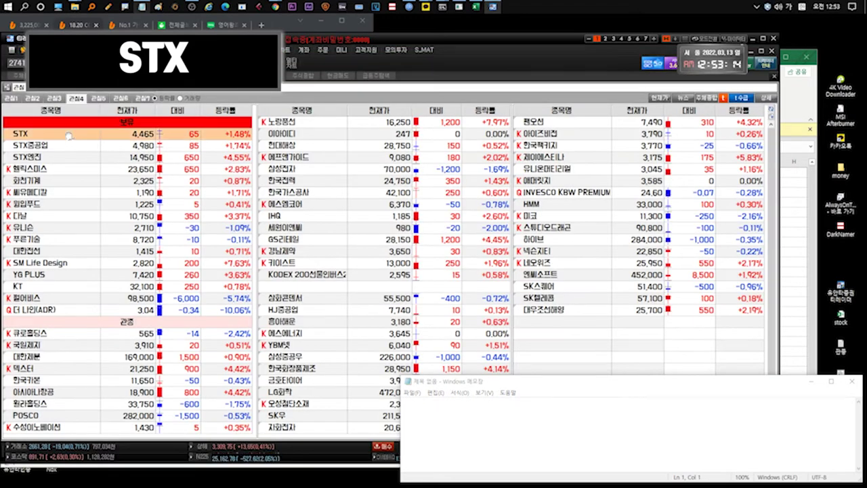
{"action": "double_click", "coordinate": [70, 139]}
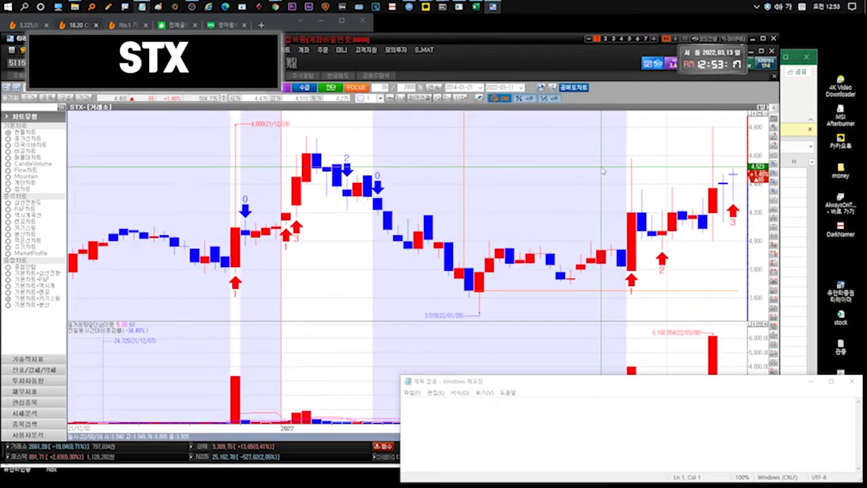
Write the note "차트는...... stx에서 잘 안나오는모양입니다!!!!!" about the STX chart
{"action": "type", "text": "차트는."}
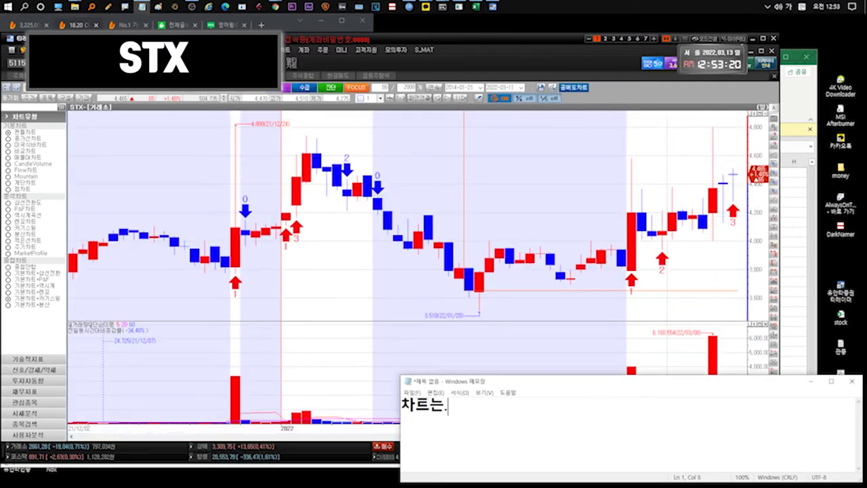
{"action": "type", "text": "..... stx에서 잘 안나오는모양입니다"}
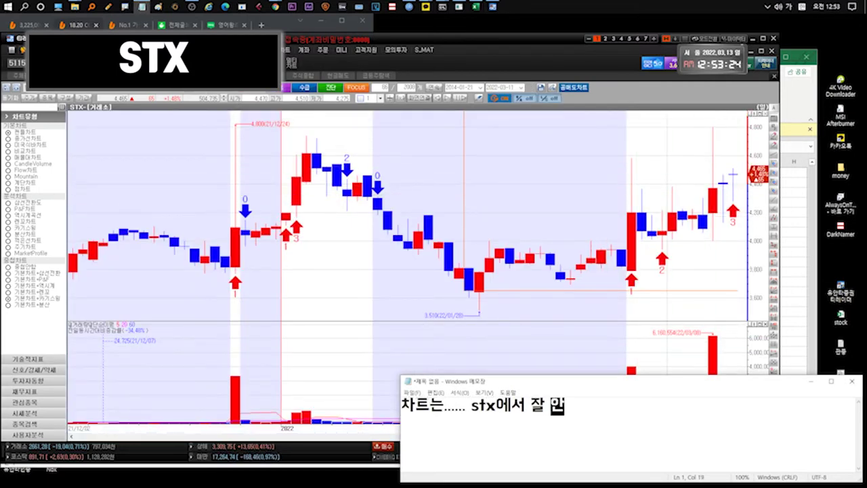
{"action": "type", "text": "!!!!!"}
Replace the note with the lines "저번주 움직임은 평소랑 많이달라요..", "물론 급등후 소강이 빠르긴한데" and "이번엔 좀 다른느낌입니다."
{"action": "key", "text": "ctrl+a"}
{"action": "key", "text": "BackSpace"}
{"action": "type", "text": "저번주 움지직임은 평소랑 많이달라요.."}
{"action": "key", "text": "Return"}
{"action": "type", "text": "물론 급등후 소강이 빠르긴한데"}
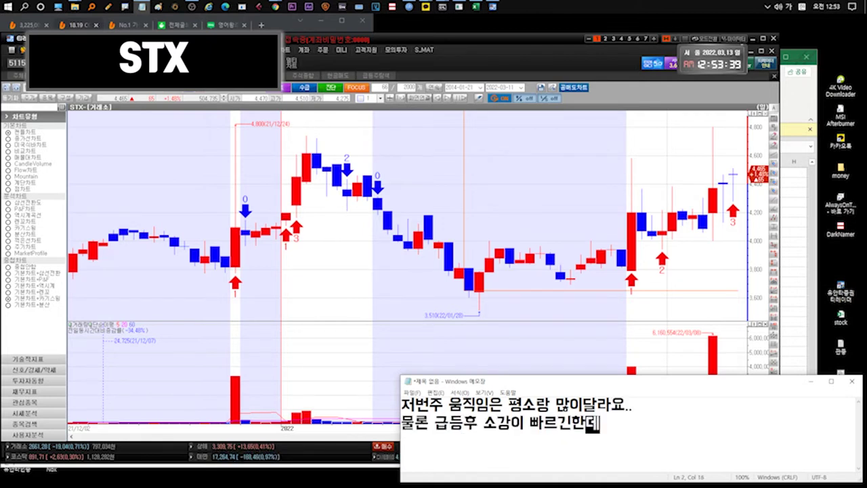
{"action": "key", "text": "Return"}
{"action": "type", "text": "이번엔 좀 다른느낌"}
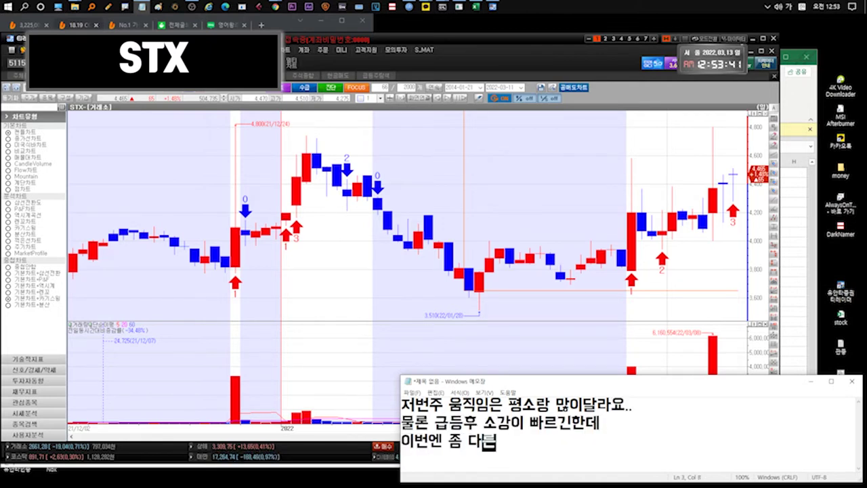
{"action": "type", "text": "입니다."}
Replace the note with "기대중!!!!", and replace that in turn with "이제.... 적어도 유증가보단 위로 올라가야"
{"action": "key", "text": "ctrl+a"}
{"action": "type", "text": "기대중!!!!"}
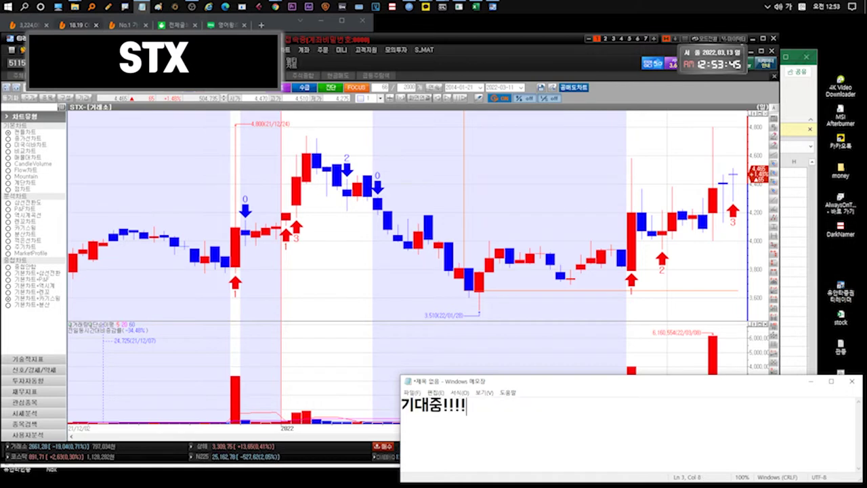
{"action": "key", "text": "ctrl+a"}
{"action": "type", "text": "ㅇ제.... 적어도 유증가보단 위로 올라가야 ㅜ"}
Replace the note with "3월말까지 작년분기보고서,연간보고서 나올텐데" and a second line "5월 실적에 젤 중요한"
{"action": "key", "text": "ctrl+a"}
{"action": "key", "text": "BackSpace"}
{"action": "type", "text": "3월말까지 작년"}
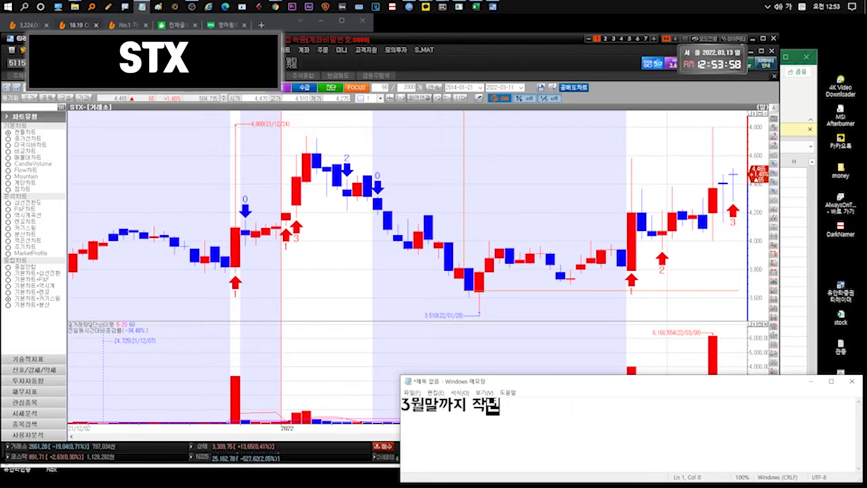
{"action": "type", "text": "분기보고서"}
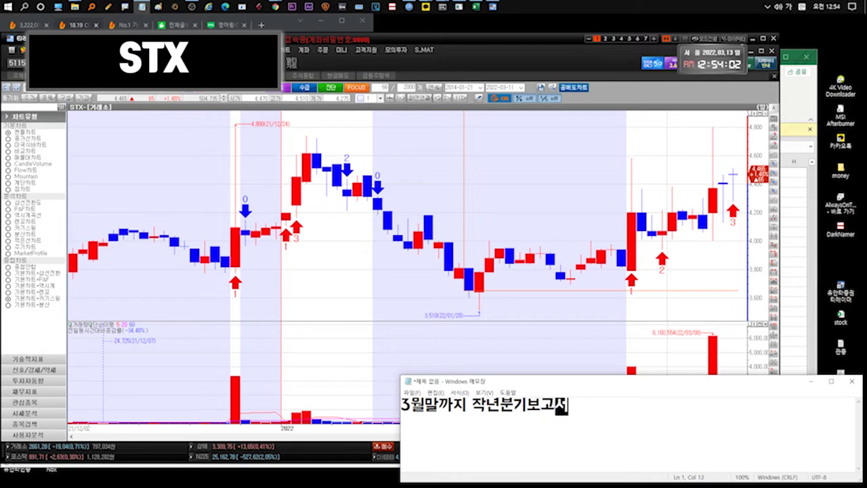
{"action": "type", "text": ",연간보고서 나올텐데"}
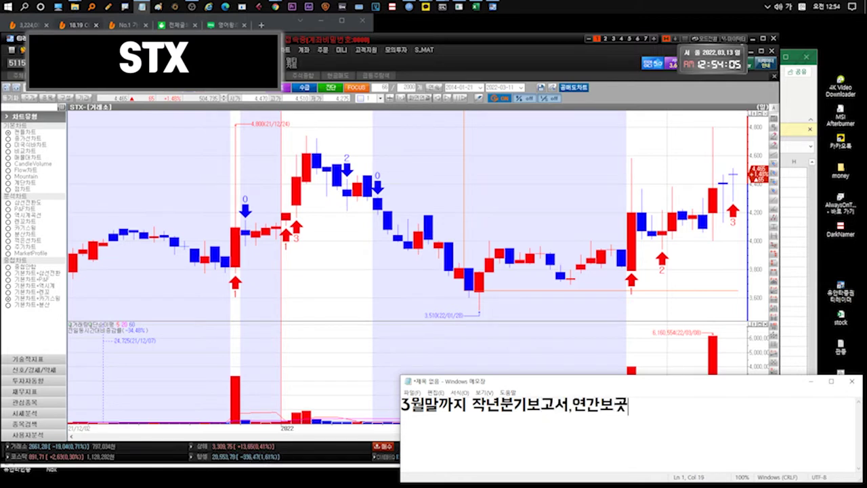
{"action": "key", "text": "Return"}
{"action": "type", "text": "5월 실적에 젤 중요한"}
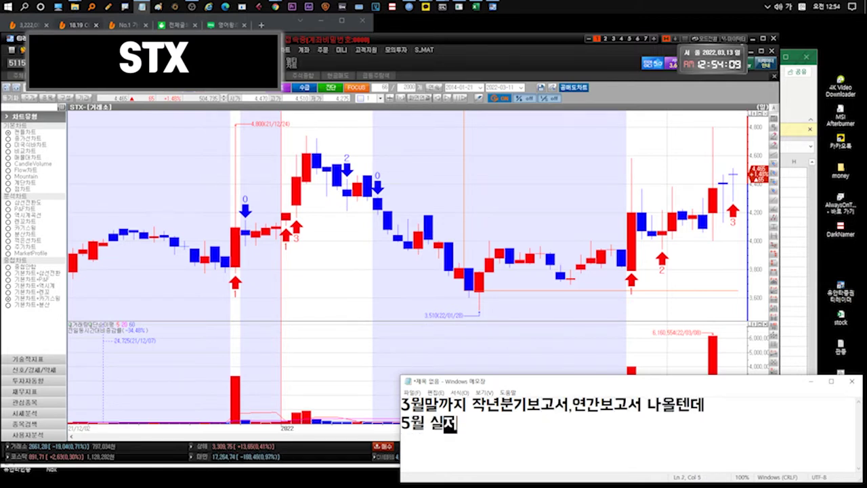
Start a new note with "이번에 작년4분기실적은 잘나왔을테고 유지 혹은 매출상승기대감 있으면" and the line "될겁니다... 원자재이슈 같이!!"
{"action": "key", "text": "ctrl+n"}
{"action": "type", "text": "이버"}
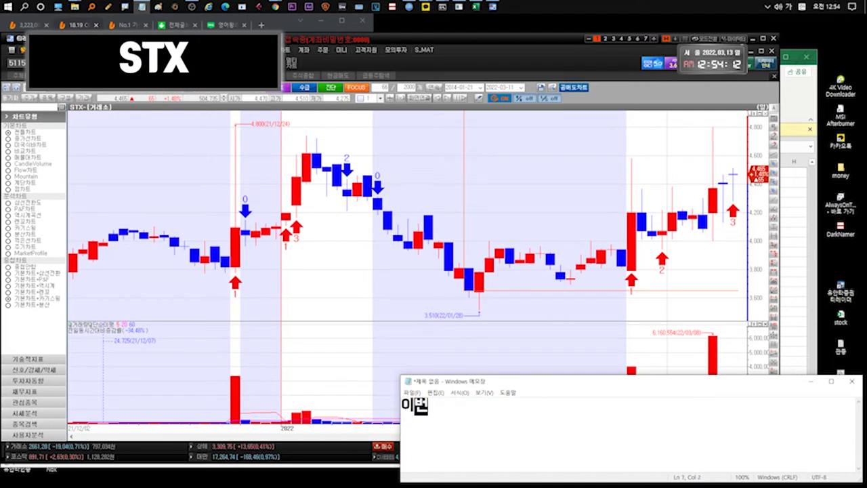
{"action": "type", "text": "에 작년4분기"}
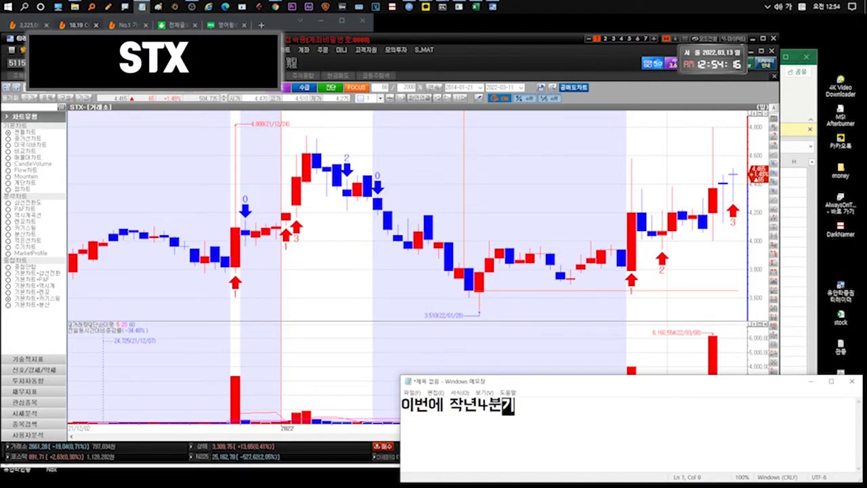
{"action": "type", "text": "실저적은 잘나왔을테고 "}
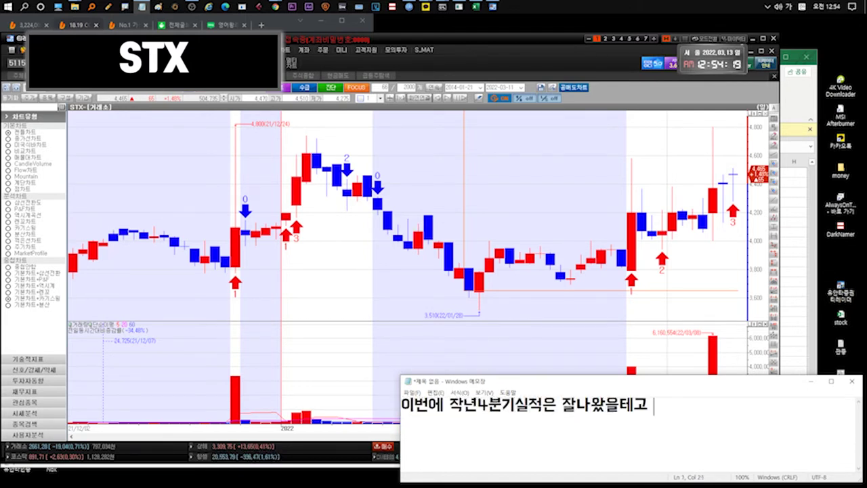
{"action": "type", "text": "유지 혹은 "}
{"action": "type", "text": "ㄷ"}
{"action": "type", "text": "상승기대감 있으면"}
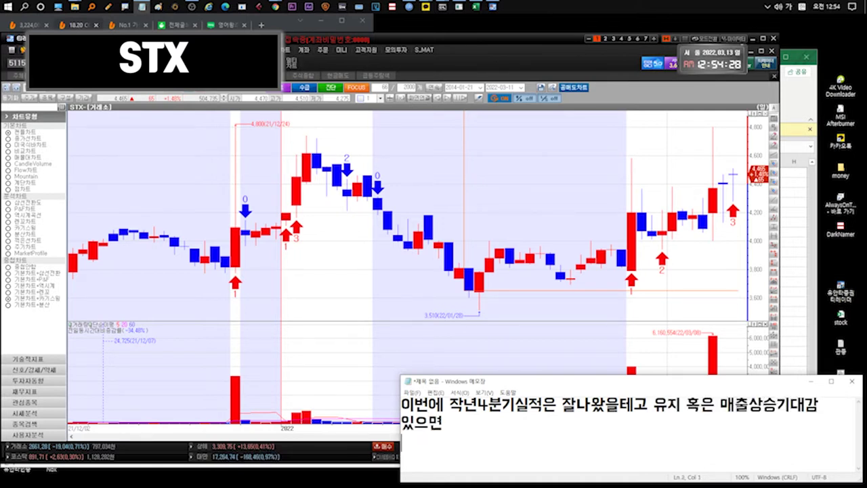
{"action": "key", "text": "Return"}
{"action": "type", "text": "될겁니다... 원자재이슈 같이!!"}
Replace the note with ".... 존버의 시간이 끝날지..." and a second line starting "그리고 대선이후에 10억 대주주 바꿔줬음하는데"
{"action": "key", "text": "ctrl+a"}
{"action": "key", "text": "BackSpace"}
{"action": "type", "text": ".... 존버"}
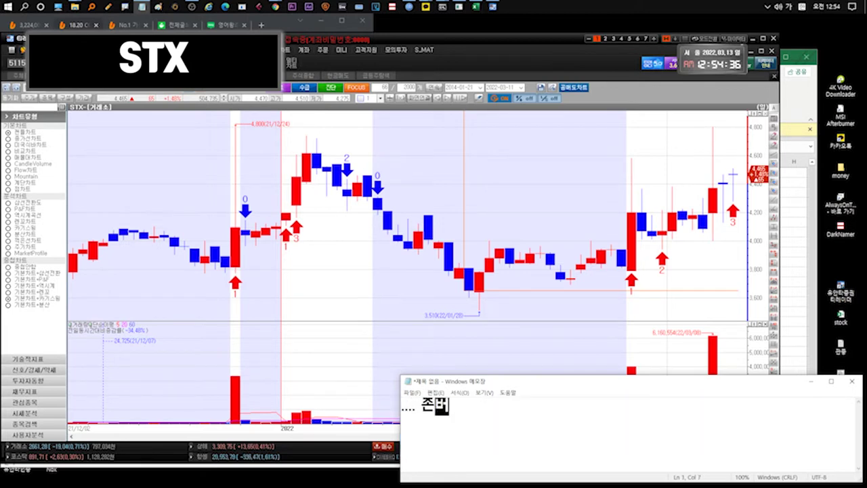
{"action": "type", "text": "의 시간이 끝날ㅈ그리고 대선이후에 10억"}
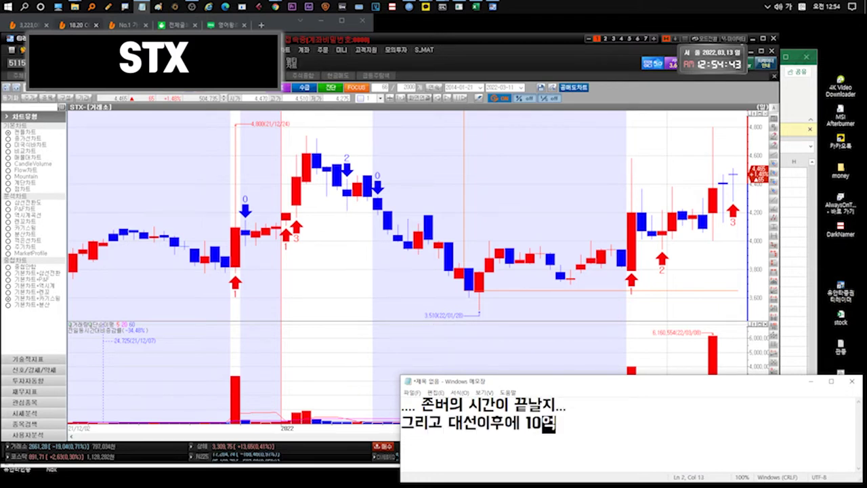
{"action": "type", "text": " 대주주 ㅂ바꿔줬음하는"}
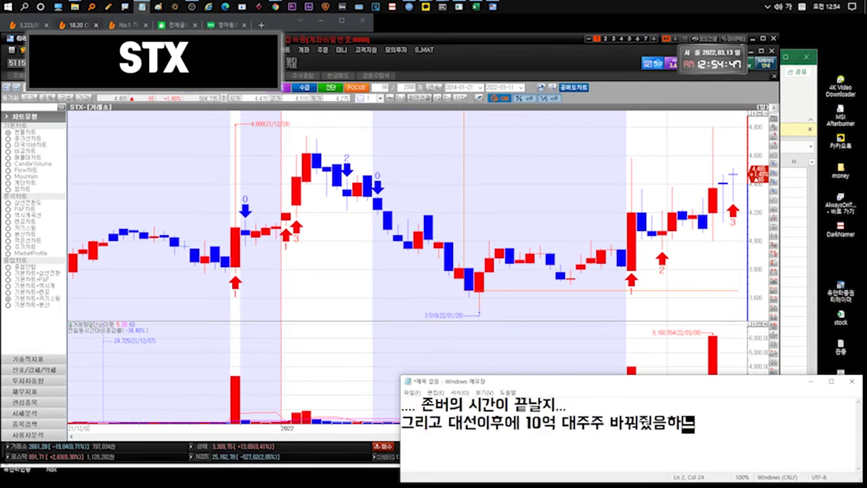
{"action": "type", "text": "데 어찌될지모르겠짐"}
Replace the note with "10억은 너무 하지않나...싶습", and then clear it
{"action": "key", "text": "ctrl+a"}
{"action": "type", "text": "10억은 너무 하지않나..쉽"}
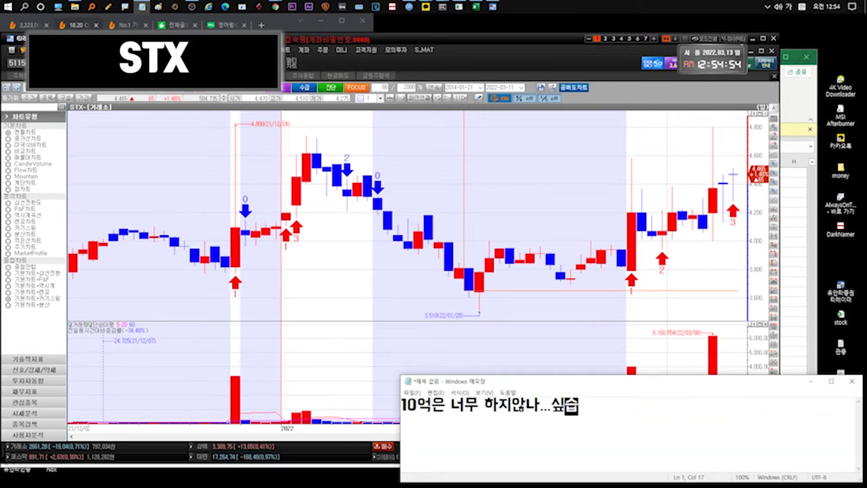
{"action": "key", "text": "ctrl+a"}
{"action": "key", "text": "BackSpace"}
Open STX중공업 from the watchlist, and select its 20220307 news entry in B201 on the "stx중" sheet of the stock workbook
{"action": "double_click", "coordinate": [80, 145]}
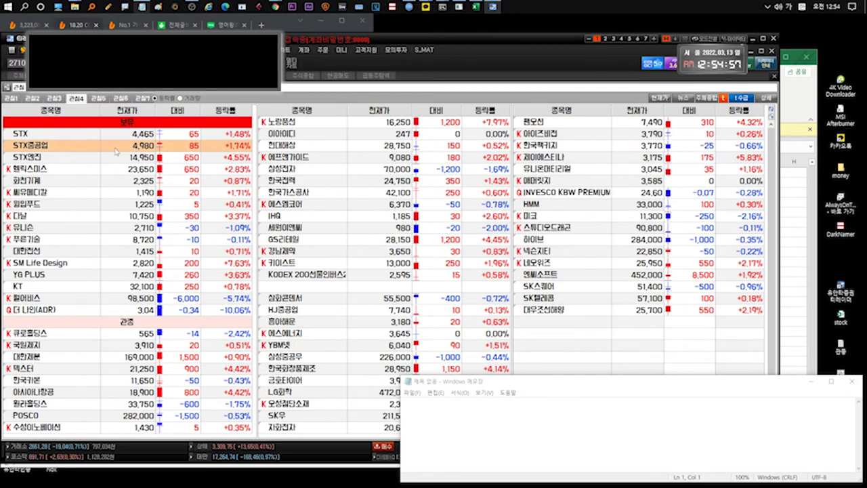
{"action": "key", "text": "alt+Tab"}
{"action": "left_click", "coordinate": [110, 451]}
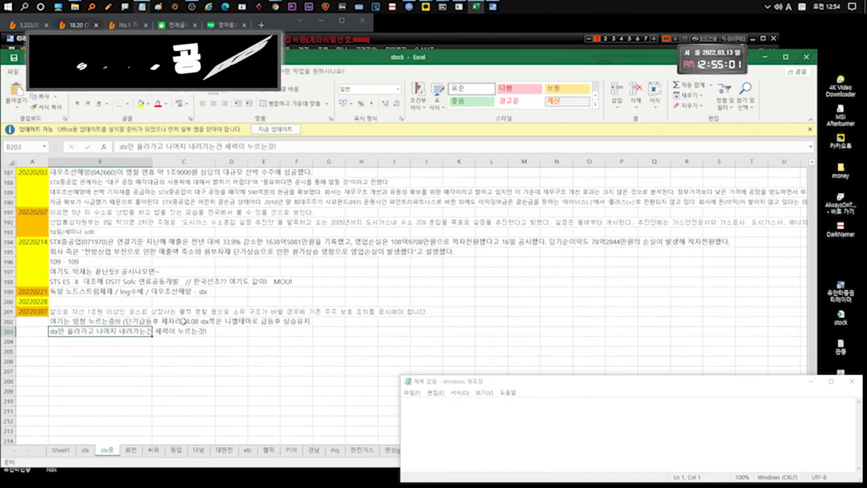
{"action": "left_click", "coordinate": [143, 310]}
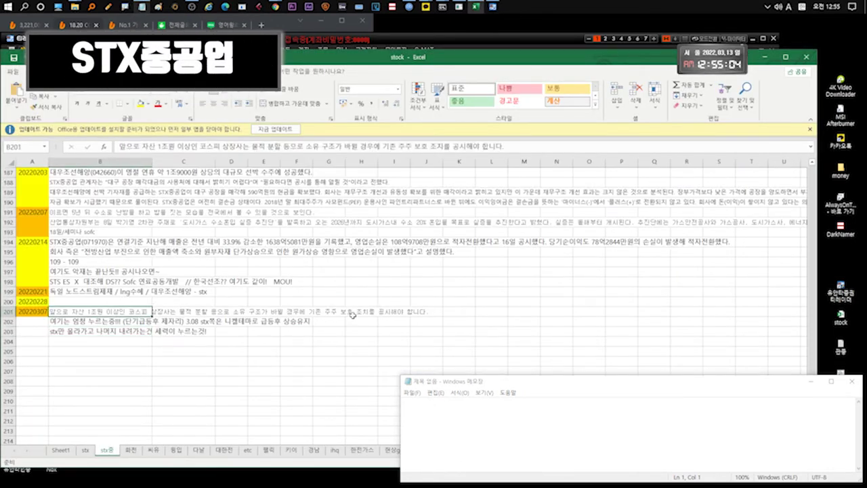
Write the note "...니켈상승으로 올릴수있었으나 중공업에서 누른듯싶습니다. 아직 올라가면안되나봐요;;;" with the further lines "짜증나죠.." and "그리고.. ."
{"action": "left_click", "coordinate": [432, 405]}
{"action": "type", "text": "...니켈상승으로 올릴수있었으나 중공업에서 누른듯싶습니다. 아직 올라가면"}
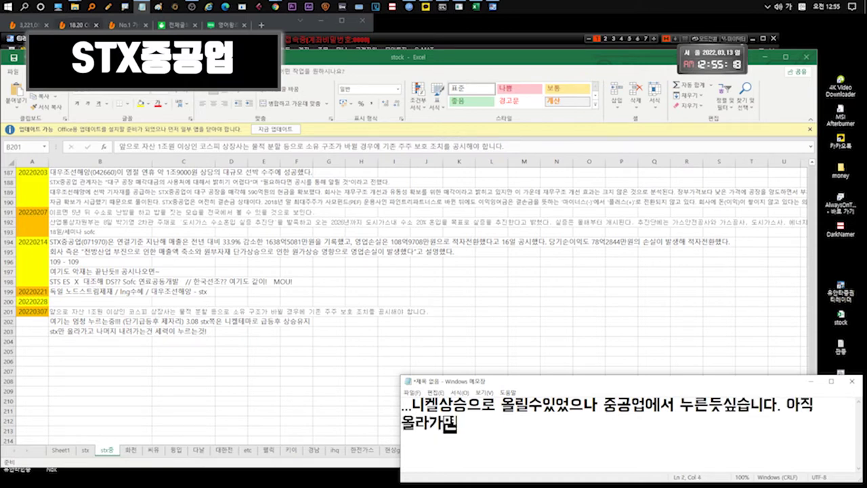
{"action": "type", "text": "안되나봐요;;"}
{"action": "type", "text": "짜증낭"}
{"action": "type", "text": "그리고.. ."}
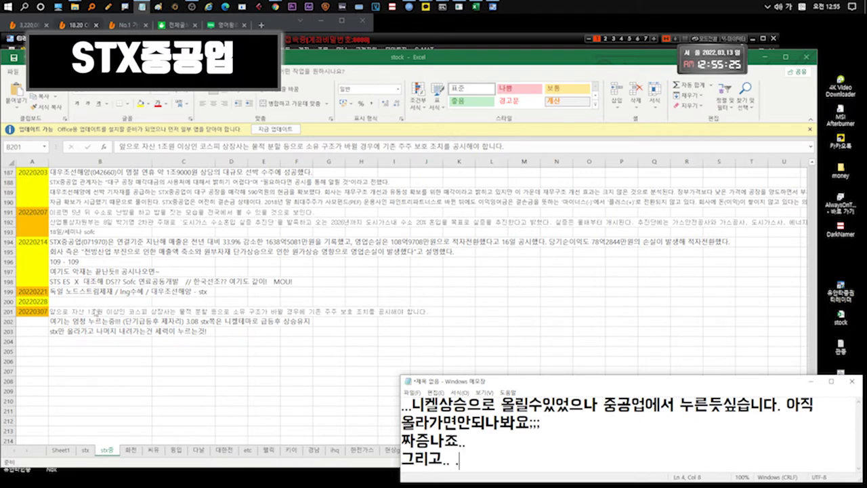
Enter "3.31 주주총회 // 내용에 손실분처리에 대해서 얘기 나오는듯싶은데 ;;; 악재일것같기도하고" in cell B204
{"action": "left_click", "coordinate": [96, 308]}
{"action": "left_click", "coordinate": [102, 342]}
{"action": "type", "text": "3"}
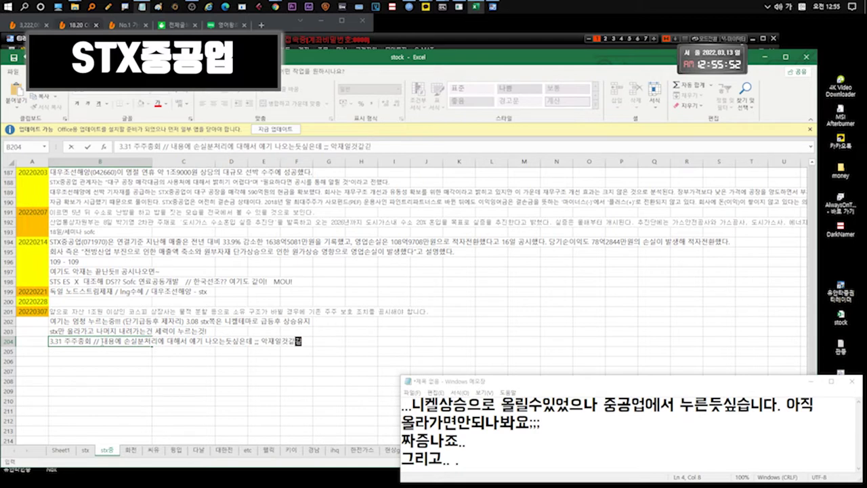
Replace the note with a copy of the B204 text, and add the line "..손실처리한게 있다는데 그게 뭔지 모르겠습니다"
{"action": "left_click_drag", "start_coordinate": [50, 342], "coordinate": [329, 343]}
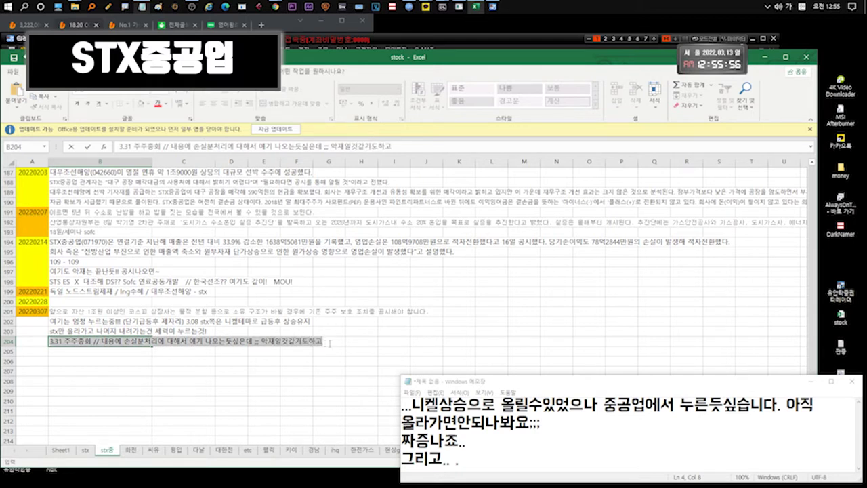
{"action": "key", "text": "ctrl+c"}
{"action": "left_click", "coordinate": [500, 445]}
{"action": "key", "text": "ctrl+a"}
{"action": "key", "text": "ctrl+v"}
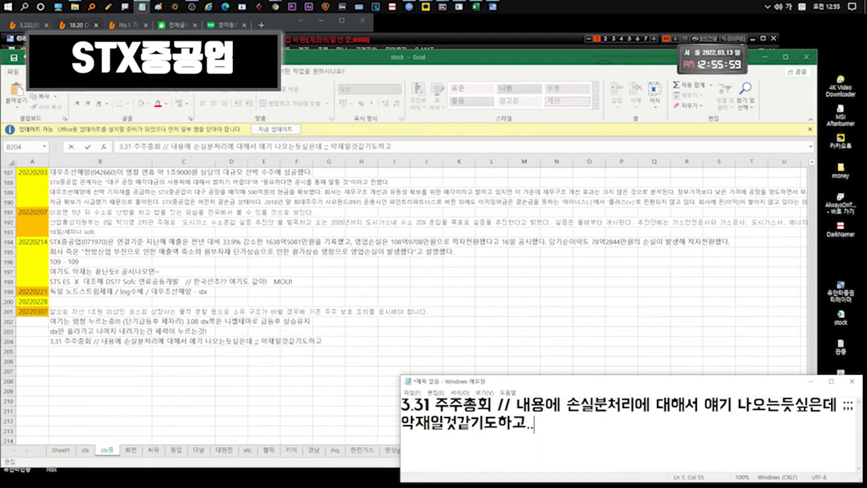
{"action": "type", "text": "... ..손실처리한게 있다는데 그게 뭔"}
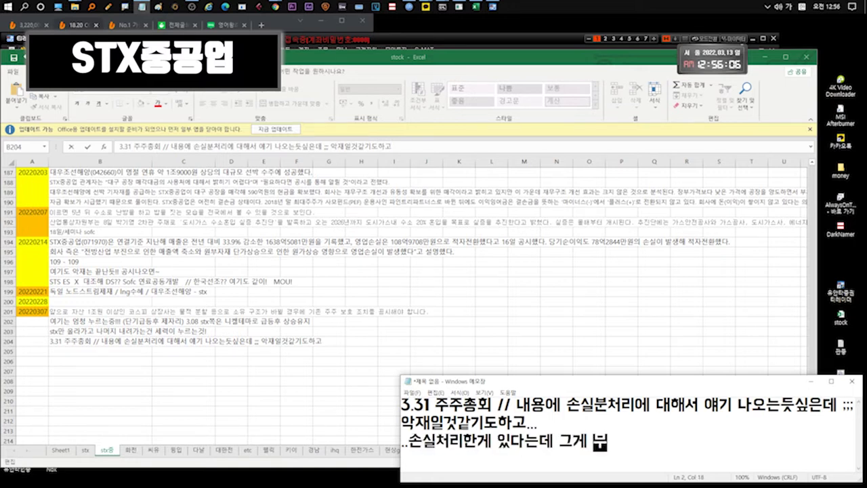
{"action": "type", "text": "지 모르겠습니다"}
Replace the note with "... 별일아니길빌면서... 땅 매각해서 1000억정도 챙겼는데", "이걸 .. 어디다 쓴다는지 이런건없네요." and a line starting "그래도 큰 투자"
{"action": "key", "text": "ctrl+a"}
{"action": "key", "text": "Delete"}
{"action": "type", "text": "... 별일아니길빌면서... 땅 매각해서 1000억정도 챙겼"}
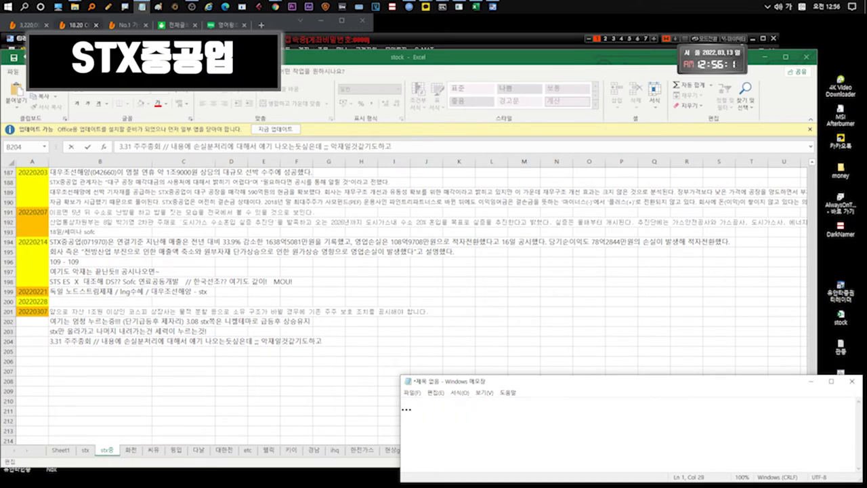
{"action": "type", "text": "는데"}
{"action": "key", "text": "Return"}
{"action": "type", "text": "이걸 .. 어디다 쓴다는지 이런건없네요."}
{"action": "key", "text": "Return"}
{"action": "type", "text": "그래도 "}
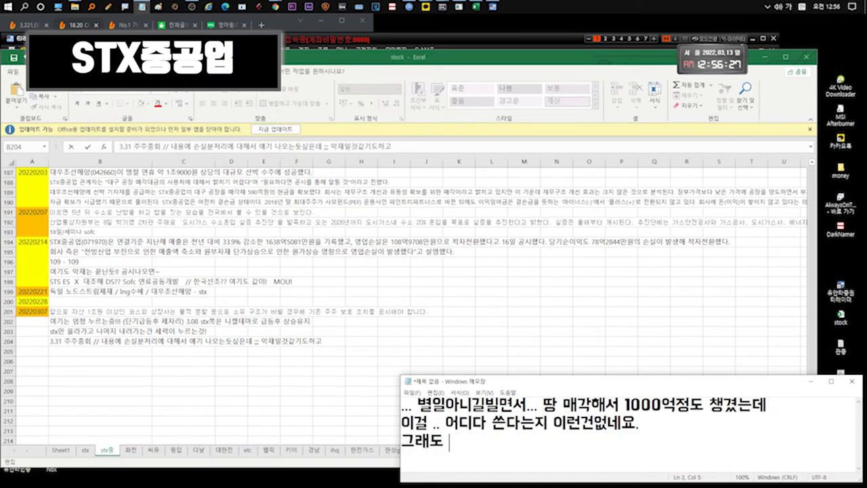
{"action": "type", "text": "큰 투자 들어가지않을까요"}
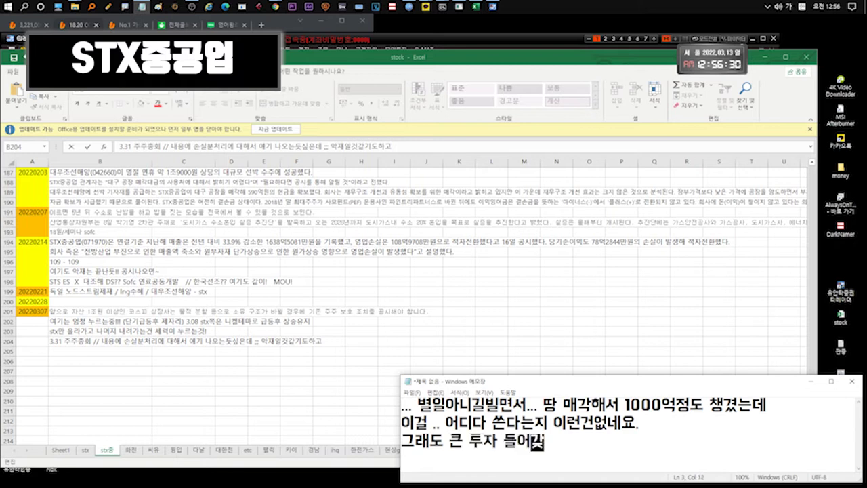
{"action": "type", "text": "습니다."}
Replace the note with "사실 그나마 괜찮은재무(안좋지만 그나마 버틸수있을만한)였지만 작년에 손실이 또"
{"action": "key", "text": "ctrl+a"}
{"action": "type", "text": "사실"}
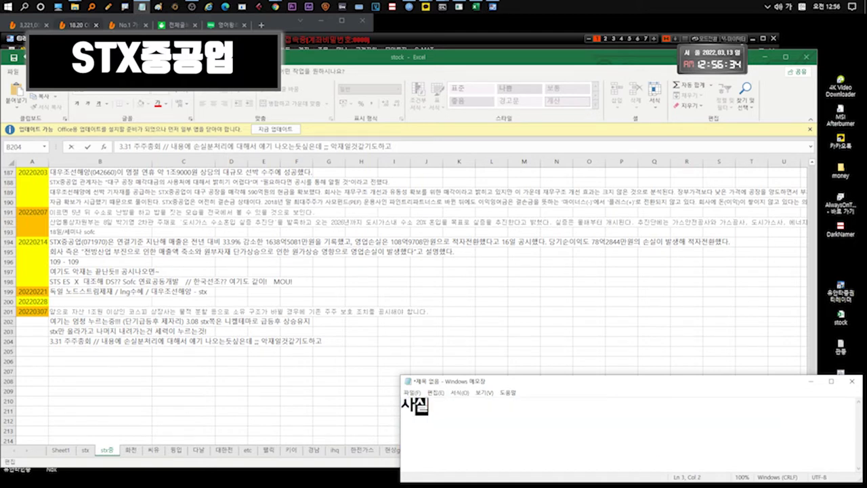
{"action": "type", "text": " 그나마 괜찮은재무(안좋지만 그나마 버틸수"}
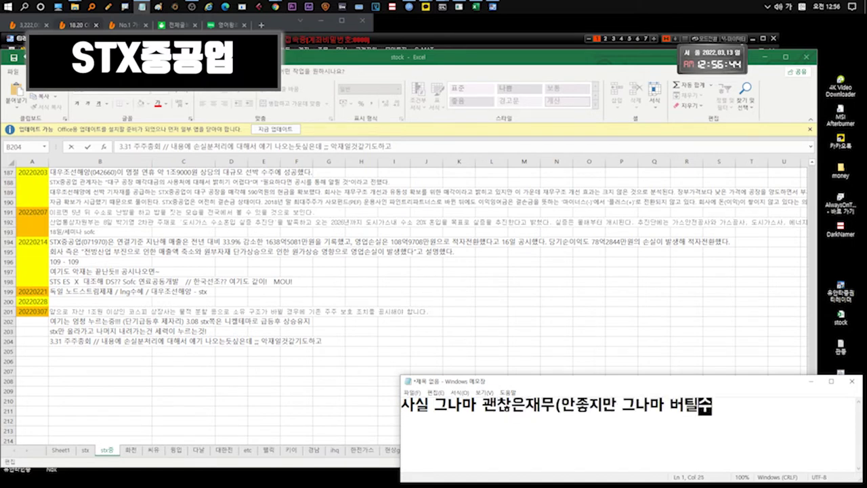
{"action": "type", "text": "있을만한)였지만 작년에 손실"}
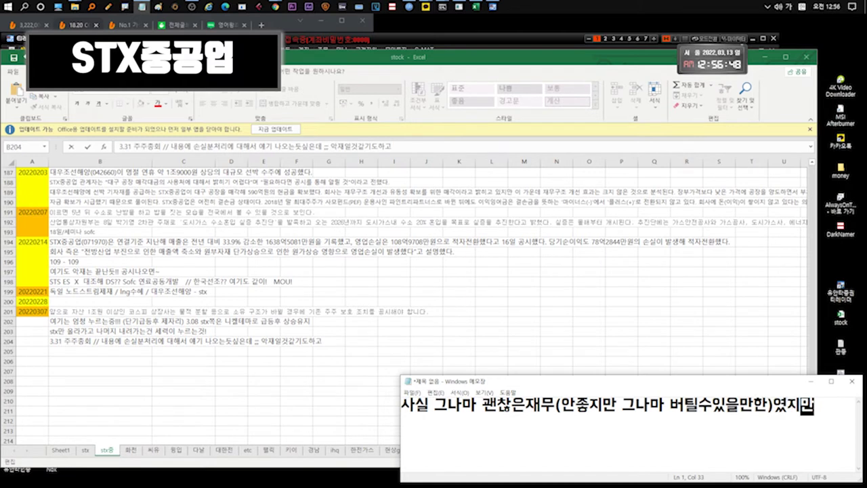
{"action": "type", "text": "이 "}
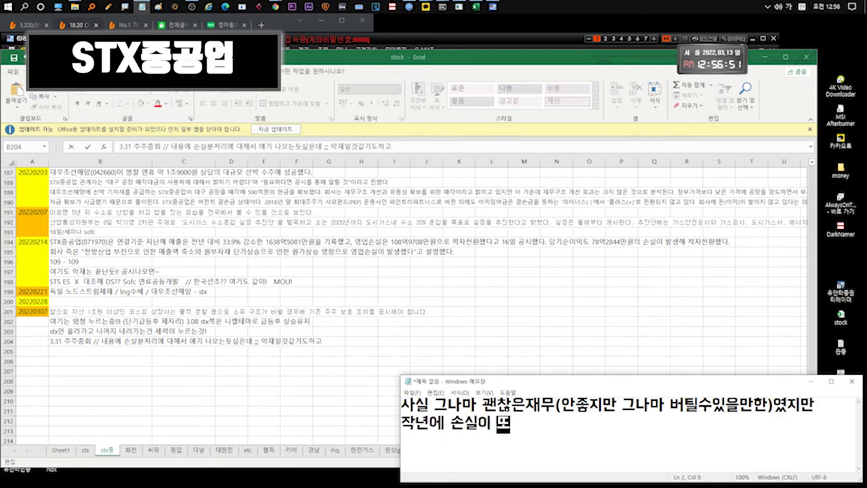
{"action": "type", "text": "또 생겨지"}
Replace the note with "1000 땅 판걸로 빚갚으려고하는게아닐까싶기도하고" and the line "아니면 천억으로 다른데 돈 돌려서 빼먹는게 아닐까싶기도한데"
{"action": "key", "text": "ctrl+a"}
{"action": "key", "text": "BackSpace"}
{"action": "type", "text": "1000 땅 판걸로 "}
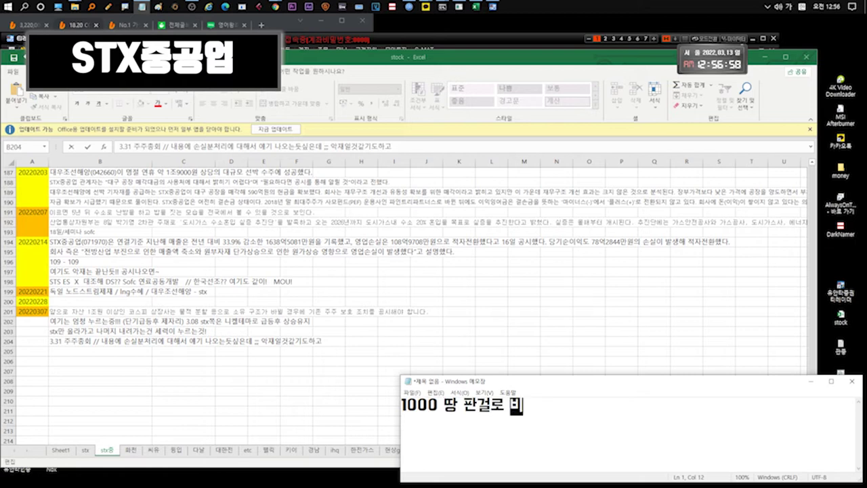
{"action": "type", "text": "빚갚으려고하는게아닐까싶"}
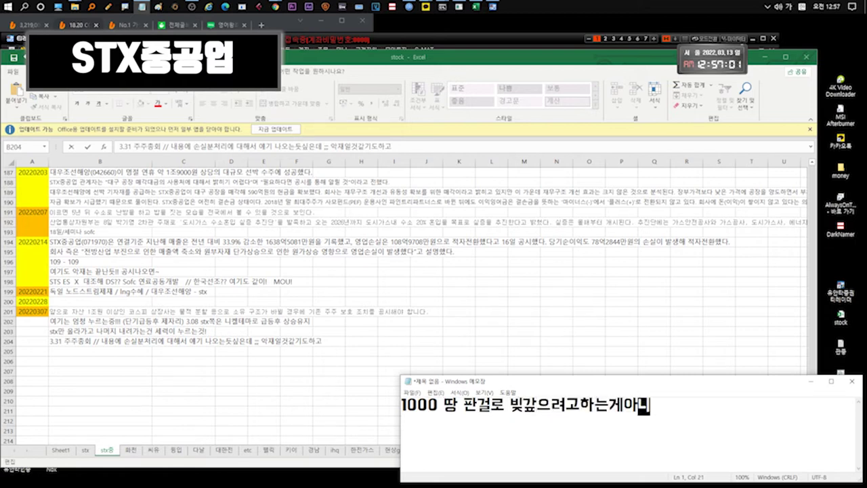
{"action": "type", "text": "기도하고"}
{"action": "key", "text": "Return"}
{"action": "type", "text": "아니면 "}
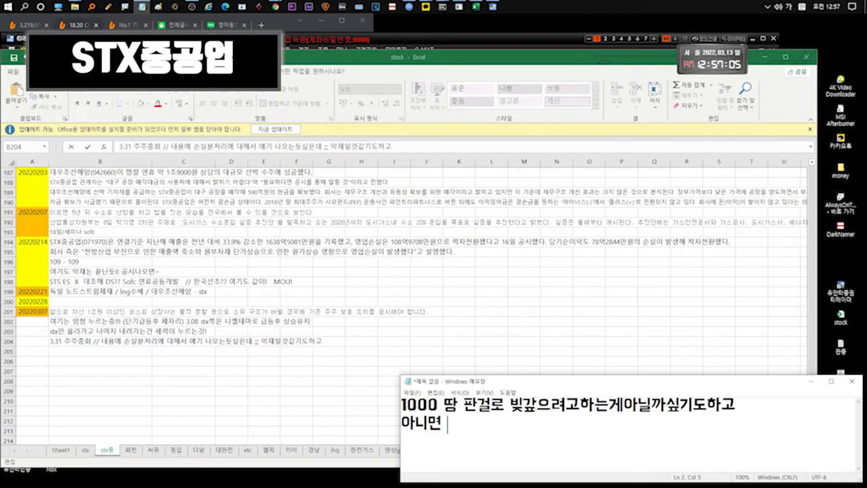
{"action": "type", "text": "천억으로 다른데 돈 돌려서 "}
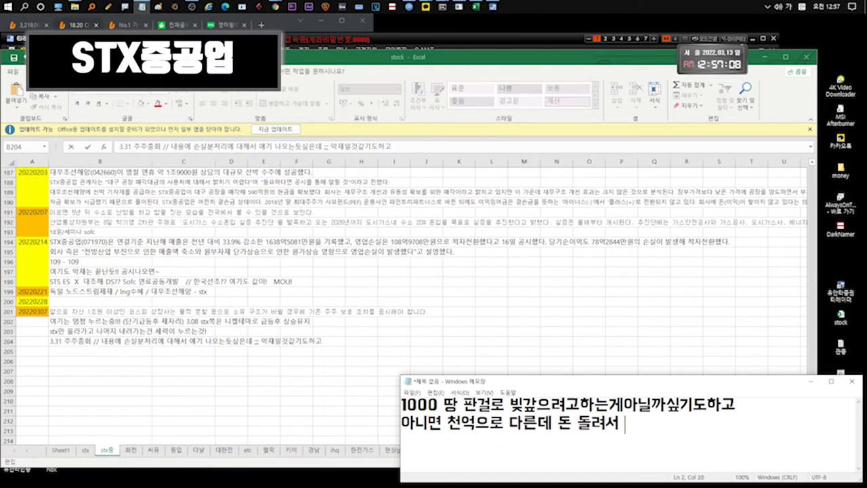
{"action": "type", "text": "빼먹는게 아닐까싶기도한데"}
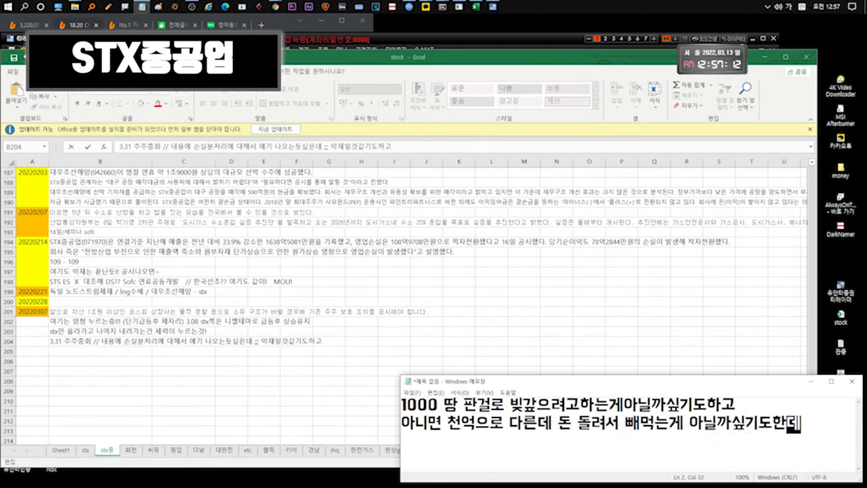
Add the closing lines "아무튼 올해 조선기자재랑 sofc마무리되니" and "기대는해보겠습니다." to the note
{"action": "type", "text": "무트"}
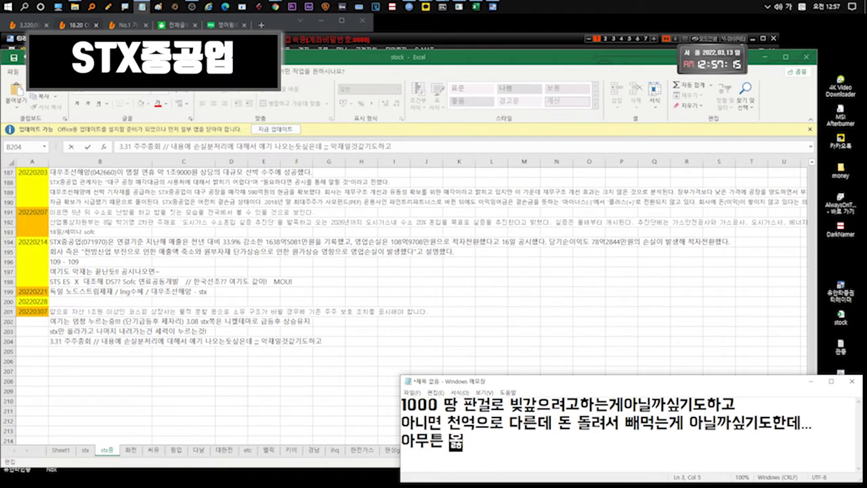
{"action": "type", "text": "올해 조선기자재랑 "}
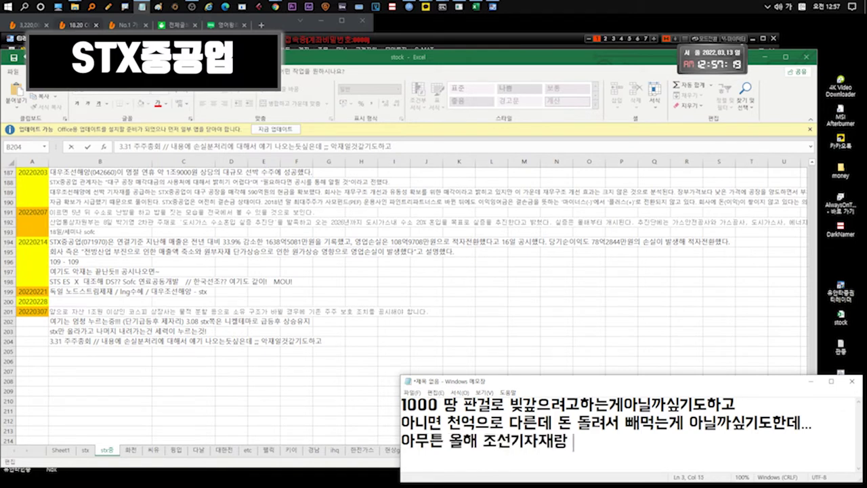
{"action": "type", "text": "sofc마무리되니"}
{"action": "key", "text": "Return"}
{"action": "type", "text": "기대는해보겠습니다."}
Bring up the STX중공업 chart and replace the note with "차트.....", "여기는 알수없습니다.. 여전히~~" and a line on its different shape, starting "지금까지와는"
{"action": "key", "text": "ctrl+a"}
{"action": "key", "text": "Delete"}
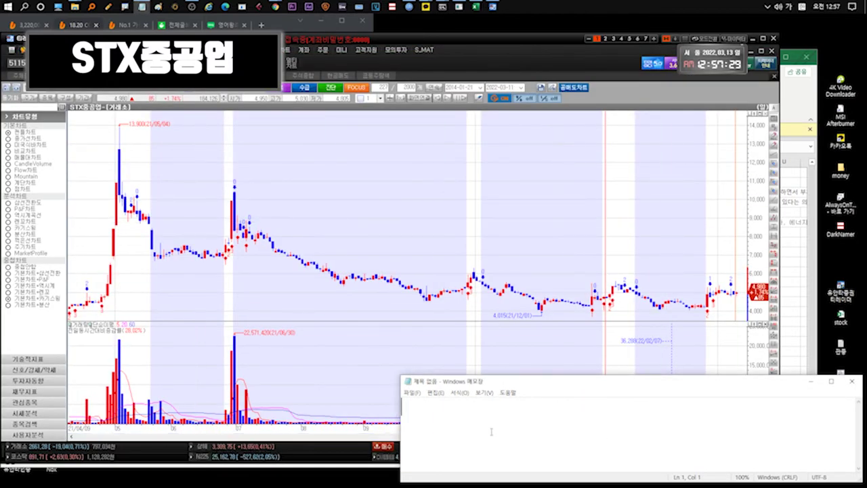
{"action": "left_click", "coordinate": [491, 431]}
{"action": "type", "text": "차트..... 여기는 알수없습니다.. 여전히"}
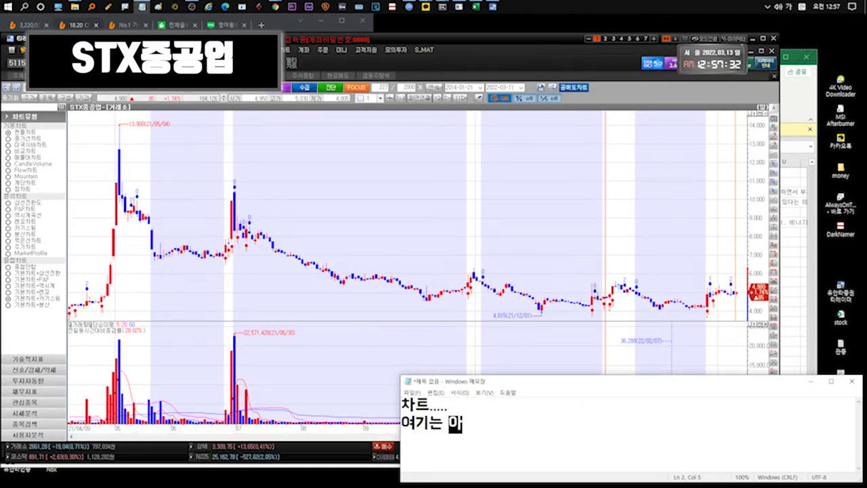
{"action": "type", "text": "~~"}
{"action": "key", "text": "Return"}
{"action": "type", "text": "지금까지와는 집"}
{"action": "type", "text": "트모양이 다르ㄷ"}
{"action": "type", "text": "... 정도.."}
Replace the note with "엔진이랑 stx둘다 급등가능성있어서" and the line "단기 윗꼬리로 상승 많이나올듯싶습니다."
{"action": "key", "text": "ctrl+a"}
{"action": "type", "text": "엔진이킴 stx둘다 급등가능성있"}
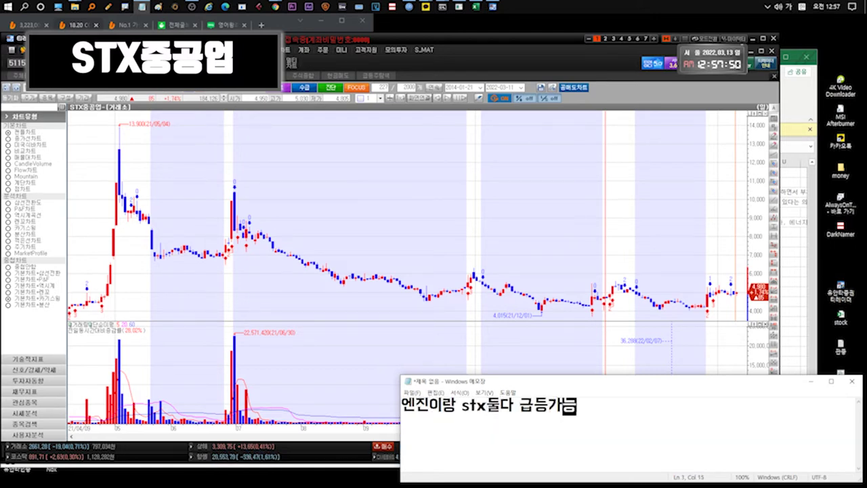
{"action": "type", "text": "어서"}
{"action": "key", "text": "Return"}
{"action": "type", "text": "단기 윗꼬리"}
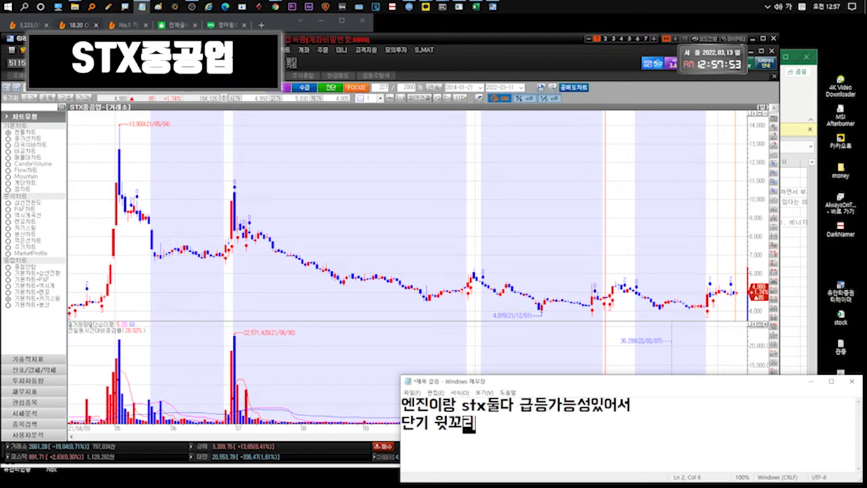
{"action": "type", "text": "로 심승 많이나올듯싶습니다."}
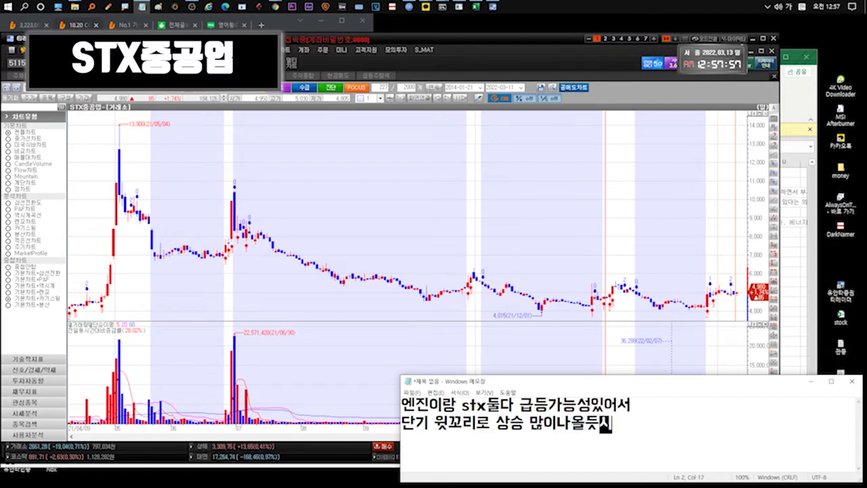
Replace the note with "제일 중요한건 작년보고서... 4분기 잘나왔는지.." and the line "그리고 1분기 잘나올건지!!"
{"action": "key", "text": "ctrl+a"}
{"action": "key", "text": "BackSpace"}
{"action": "type", "text": "제일 중요한건 "}
{"action": "type", "text": "작년보고스... 4분기 잘나왔는지.."}
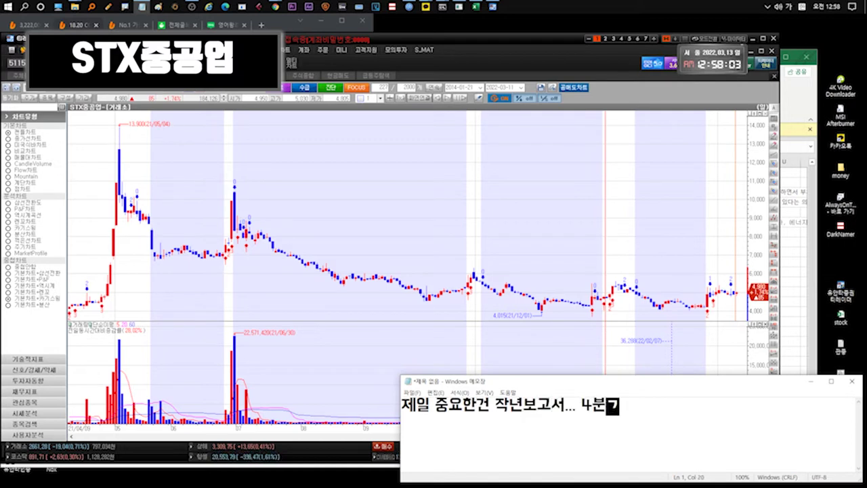
{"action": "key", "text": "Return"}
{"action": "type", "text": "그리고 1분기 잘나올건지!!"}
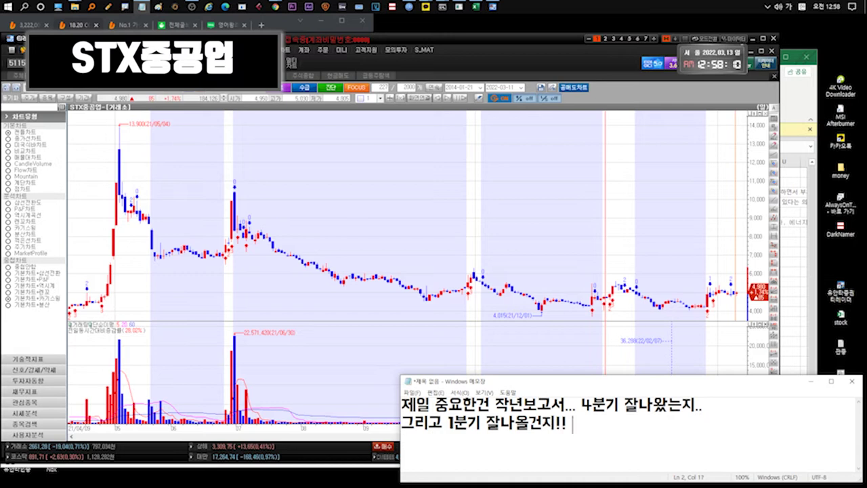
Extend the second line with ".. 주총때 어떻게 결과나올지!!" and add the line "3월이 제일 중요한순간일듯싶네ㅐ요..."
{"action": "type", "text": " .. 주총"}
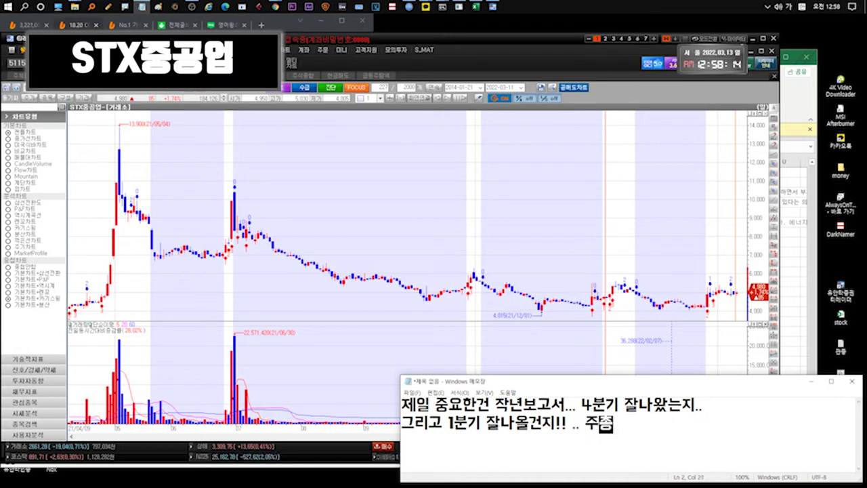
{"action": "type", "text": "때 어떻게 결과나올"}
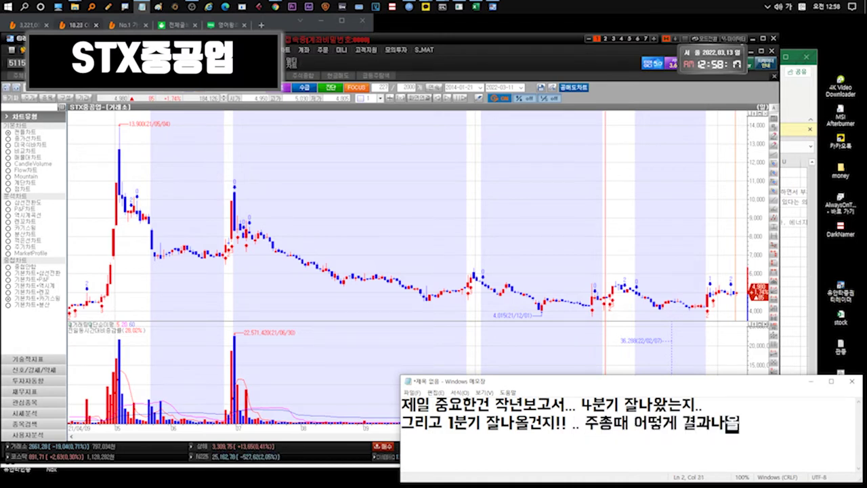
{"action": "type", "text": "지!!3월이 제일 중"}
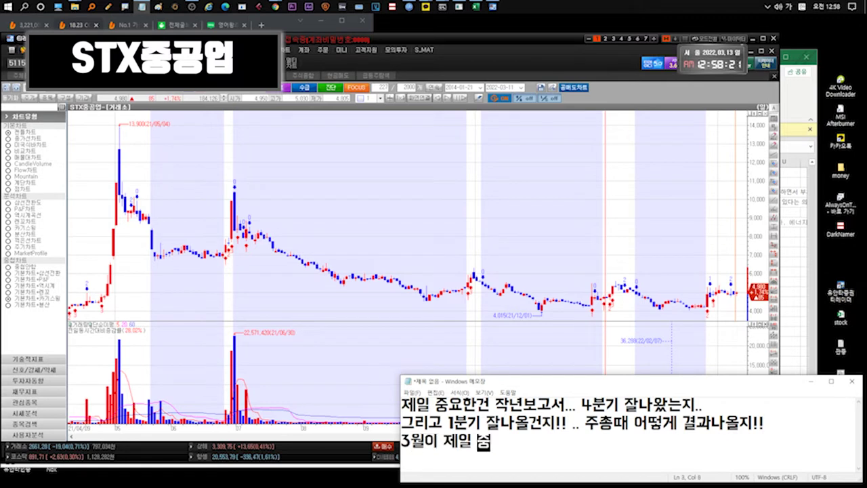
{"action": "type", "text": "요한순간ㅇ일듯싶네ㅐ요"}
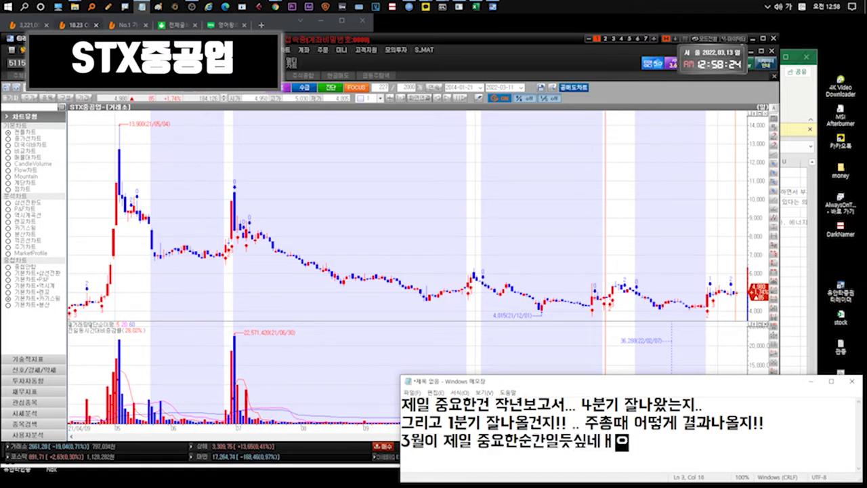
Add the closing line "어쨌든 조선기자재는 2,3분기부터 수주 나올거라고하니...." to the note
{"action": "type", "text": "쨌든 조선기자재는 "}
{"action": "type", "text": "2,3분기부터 수주 나올거라고하니"}
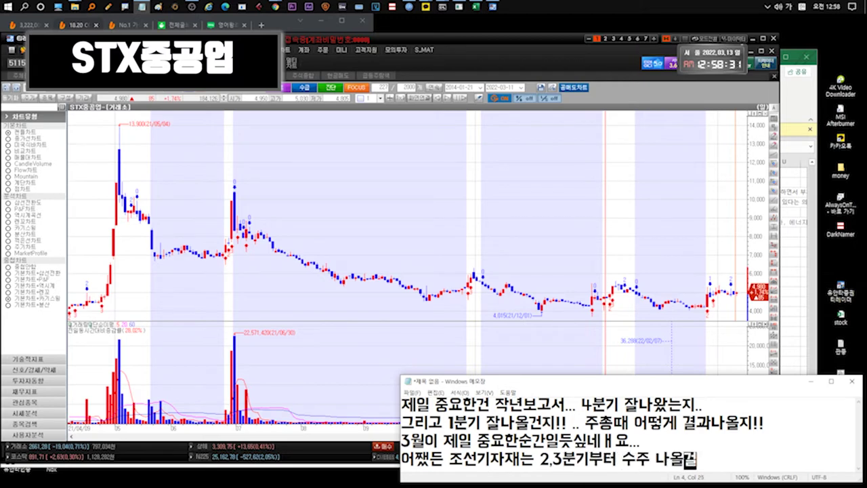
{"action": "type", "text": "...."}
Replace the note with "여기도 올해까지는 존버로 ... 잘 버티겠습니다", followed by a fresh note reading "지루합니다."
{"action": "key", "text": "ctrl+a"}
{"action": "type", "text": "여기도 올"}
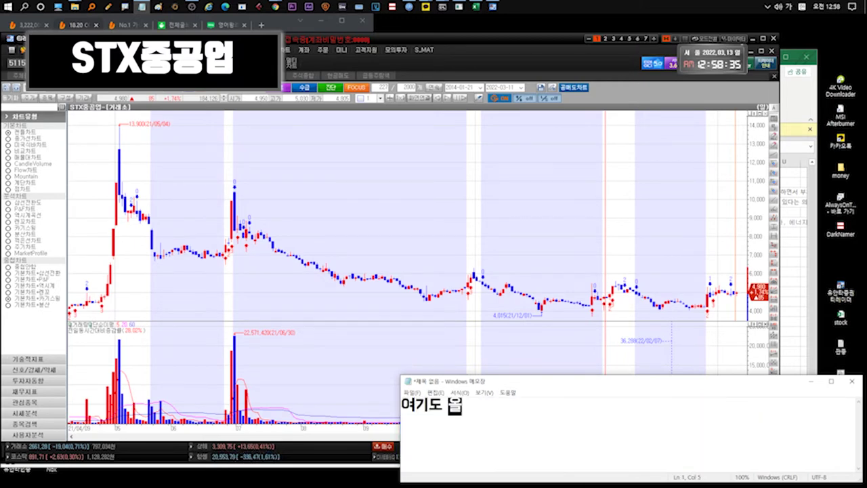
{"action": "type", "text": "해까지는 존버로 ... "}
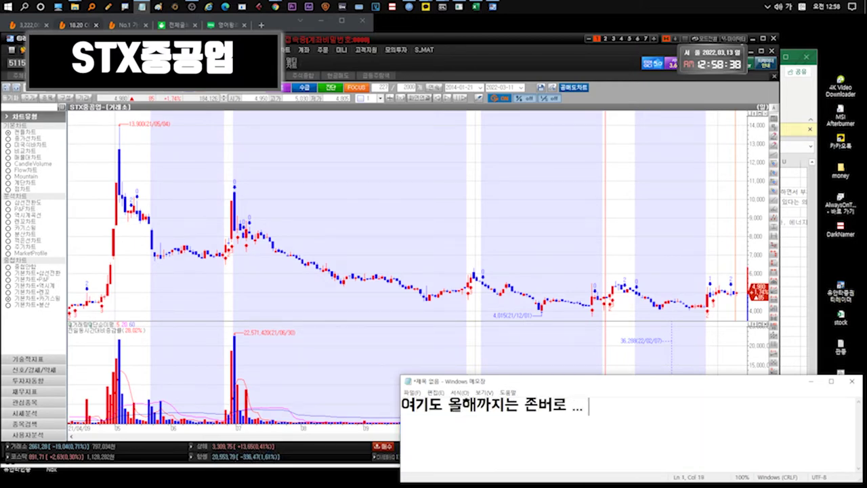
{"action": "type", "text": "잘 버티겠습니다"}
{"action": "key", "text": "ctrl+a"}
{"action": "type", "text": "지루합니다."}
Replace the note with "계좌3개에 다 있었는데 ... 서서브계좌 평단 2천원대 정리했습니다." and the line "빼서... 코인에 넣을예정"
{"action": "key", "text": "ctrl+a"}
{"action": "key", "text": "BackSpace"}
{"action": "type", "text": "ㄱ"}
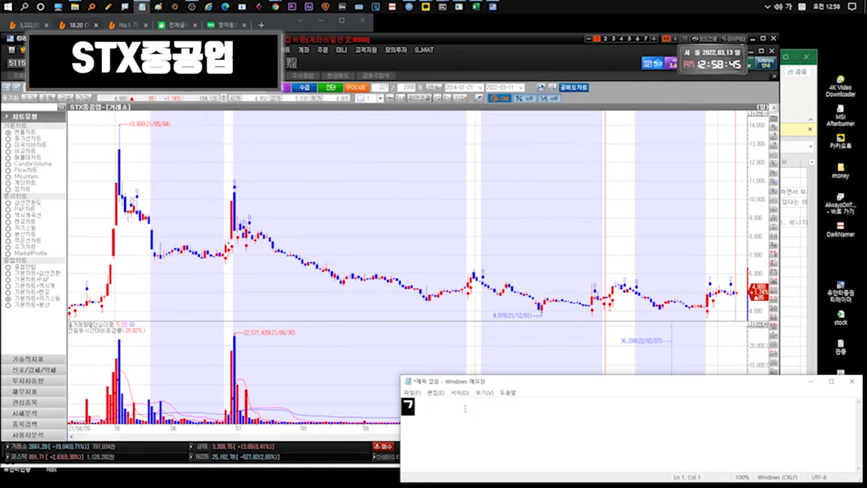
{"action": "type", "text": "계좌3개에 다 있었는데 "}
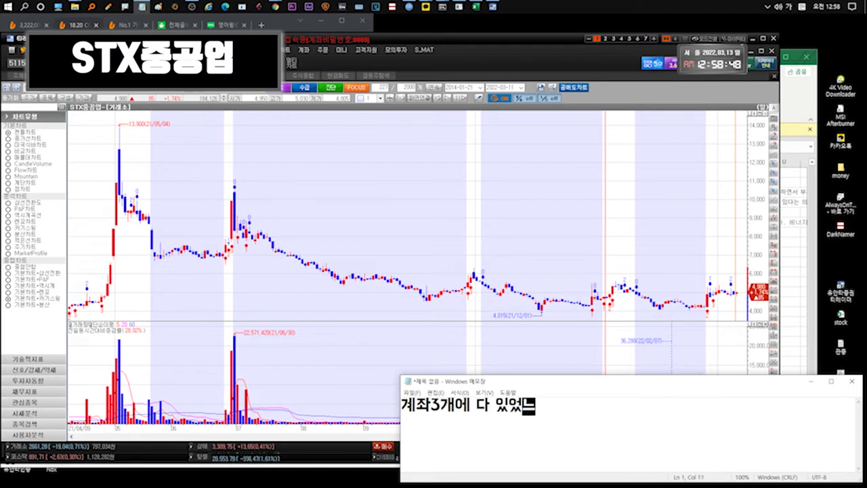
{"action": "type", "text": "... 서서브계좌 "}
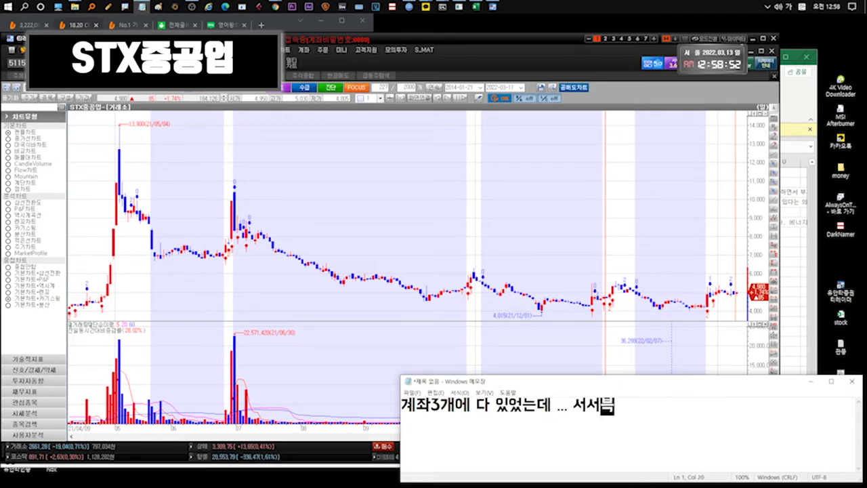
{"action": "type", "text": "평단 2"}
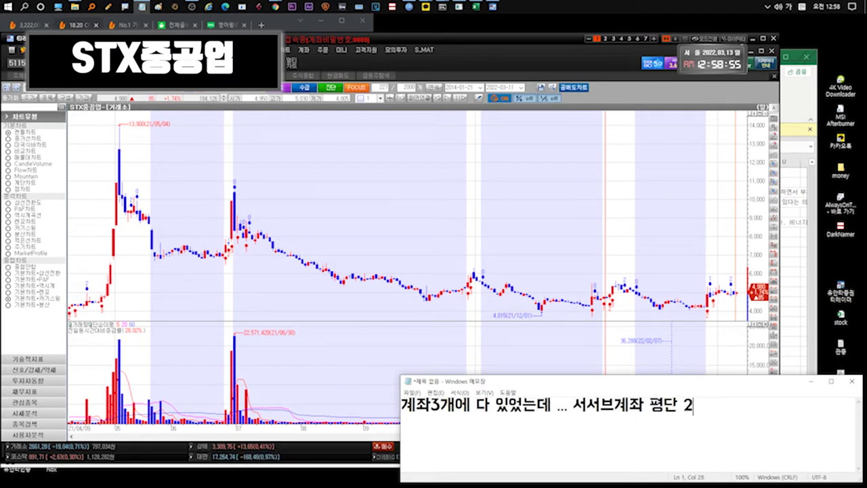
{"action": "type", "text": "천원대 정리했습니다."}
{"action": "key", "text": "Return"}
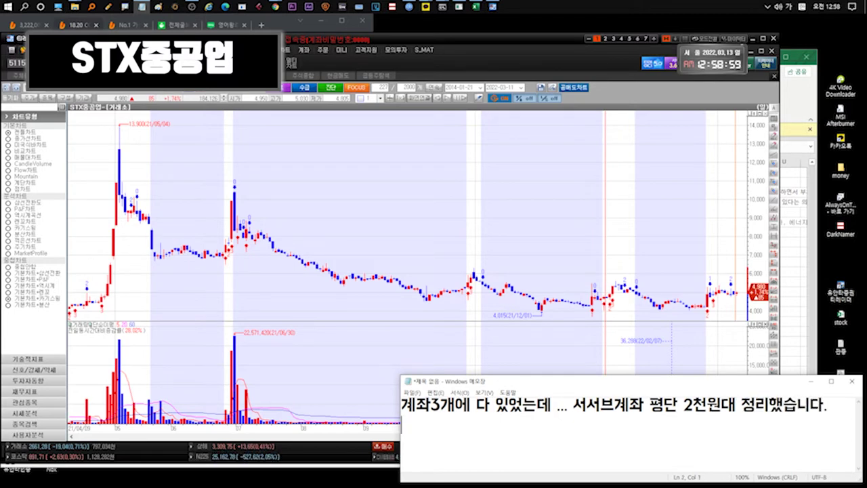
{"action": "type", "text": "빼서... 코인에 넣을예정"}
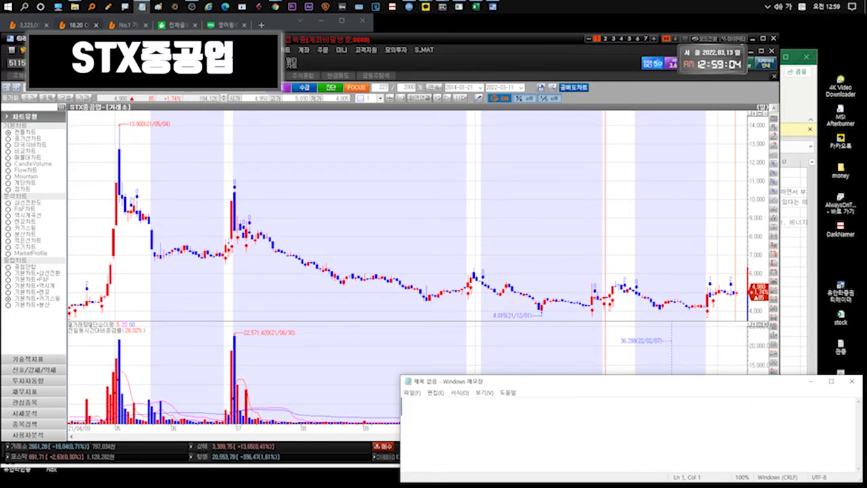
Bring up the 헬릭스미스 chart and write "헬릭 잘 올라가고있고... 이정도면 추매하신분들은 조금정리해도 나쁘지 않은.!!! 하지만 차트로보면 더 크게 가기도 좋아보입니다"
{"action": "key", "text": "ctrl+Tab"}
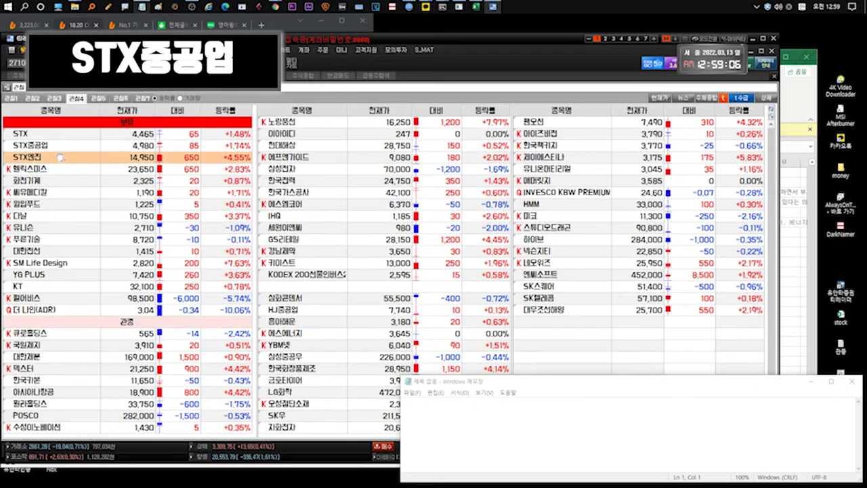
{"action": "left_click", "coordinate": [57, 168]}
{"action": "type", "text": "헬ㄹ릭 잘 올라가고있고..."}
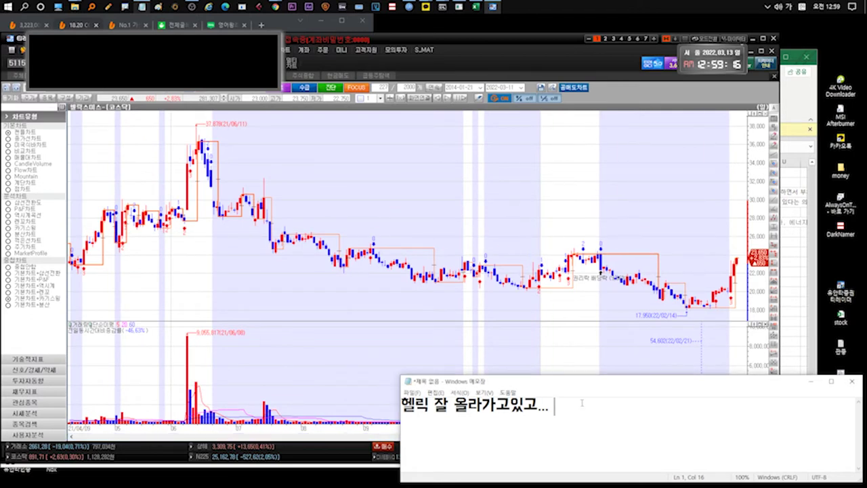
{"action": "type", "text": " 이정도며 추매하신분들은 조금정리"}
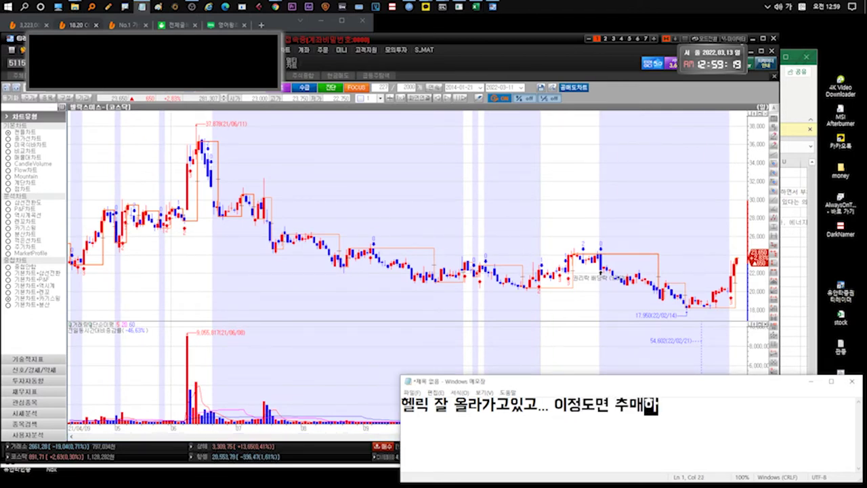
{"action": "type", "text": "해도 나쁘지"}
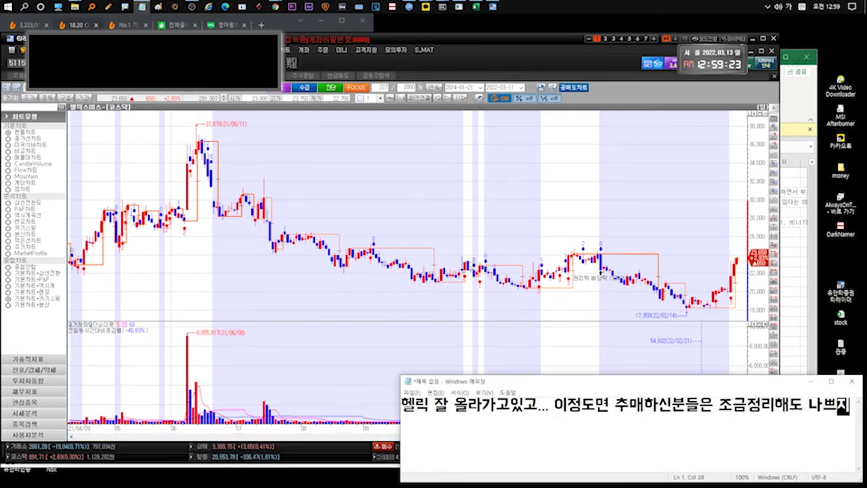
{"action": "type", "text": " 않음.!!! 하지만 차트로보면 더 크게 가"}
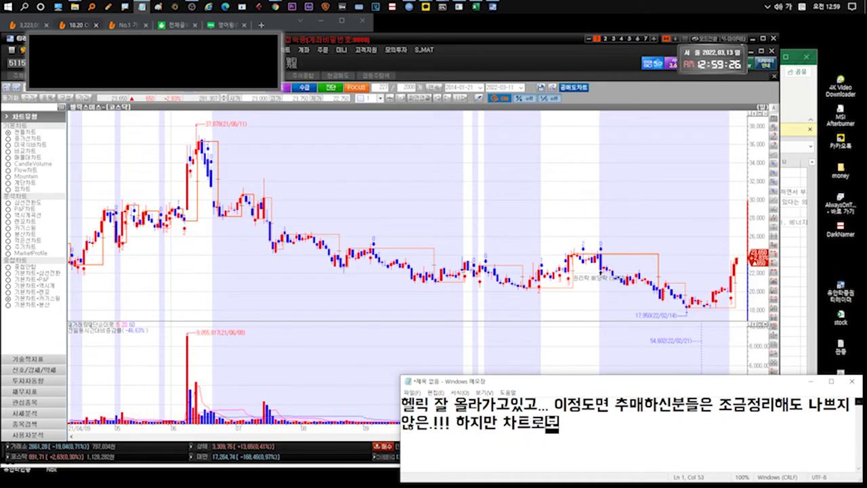
{"action": "type", "text": "기도 좋아보입니다"}
Bring up the 화천기계 chart and replace the note with "화천... 대선영향일지는 모르겠으나" and the line "좋지않은차트모양입니다."
{"action": "key", "text": "ctrl+a"}
{"action": "key", "text": "BackSpace"}
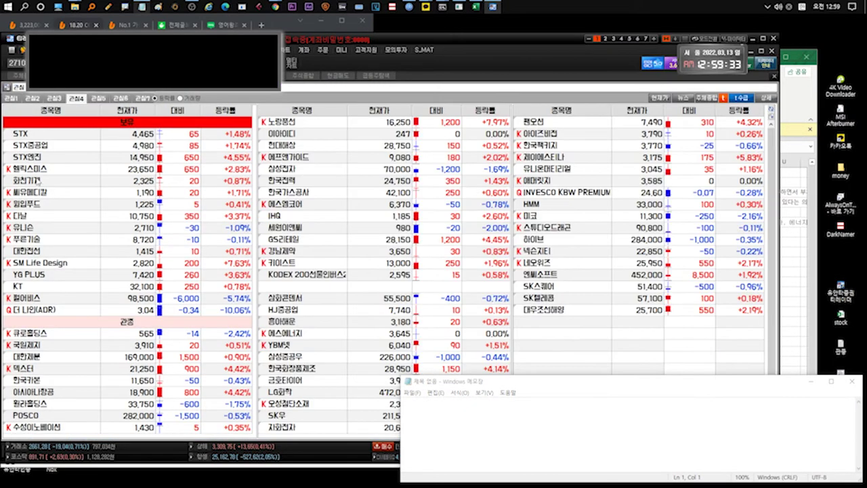
{"action": "type", "text": "화천... 대선이"}
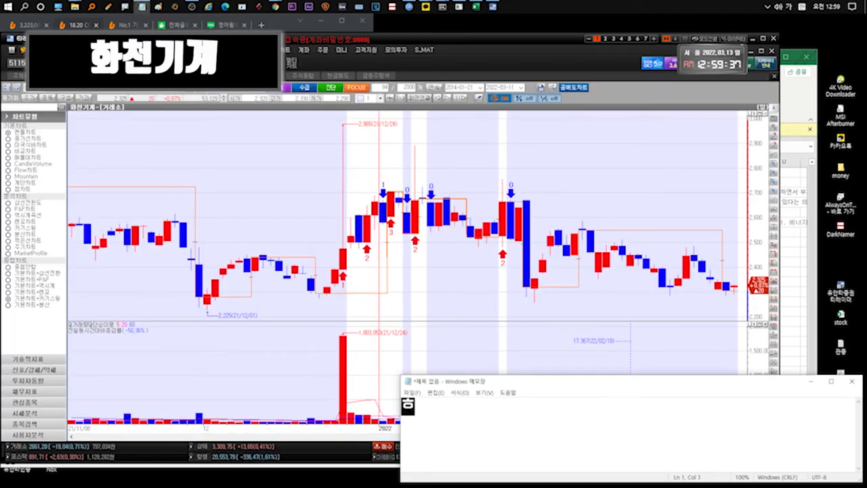
{"action": "key", "text": "BackSpace"}
{"action": "type", "text": "영향일지"}
{"action": "type", "text": "는 모르겠으나"}
{"action": "key", "text": "Return"}
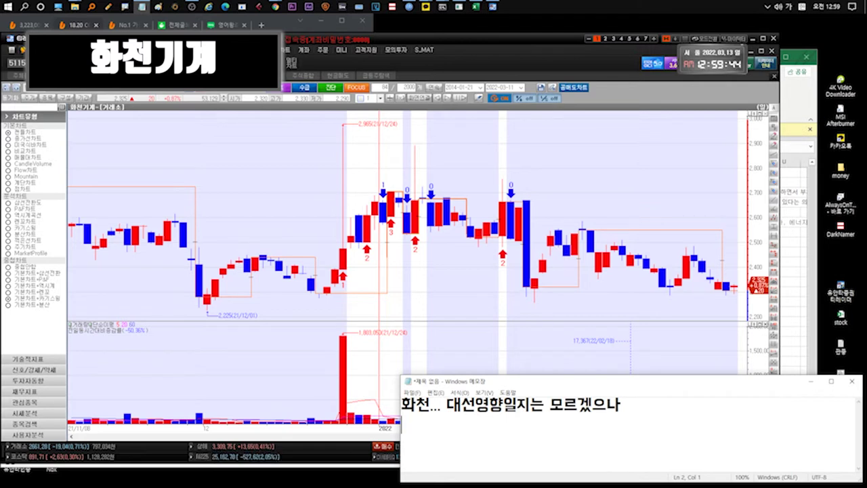
{"action": "type", "text": "좋지않은차트모양입니다."}
Replace the note with "그래도 크게빠질건없습니다. 테마빠지면 오히려 상승하기 좋아요"
{"action": "key", "text": "ctrl+a"}
{"action": "type", "text": "그래ㅔ도"}
{"action": "key", "text": "BackSpace"}
{"action": "key", "text": "BackSpace"}
{"action": "key", "text": "BackSpace"}
{"action": "type", "text": "로"}
{"action": "key", "text": "BackSpace"}
{"action": "type", "text": "도 크케"}
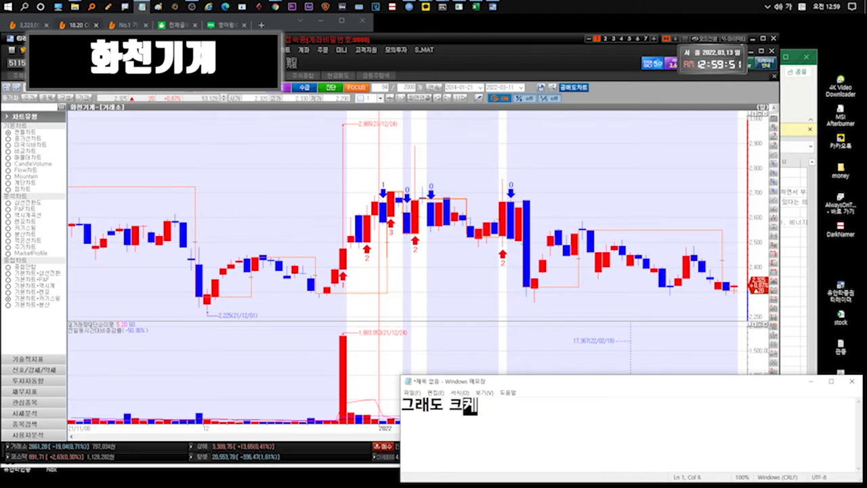
{"action": "type", "text": "빠질건없습니다. 테마빠지면 오히려 상승하기 좋아요"}
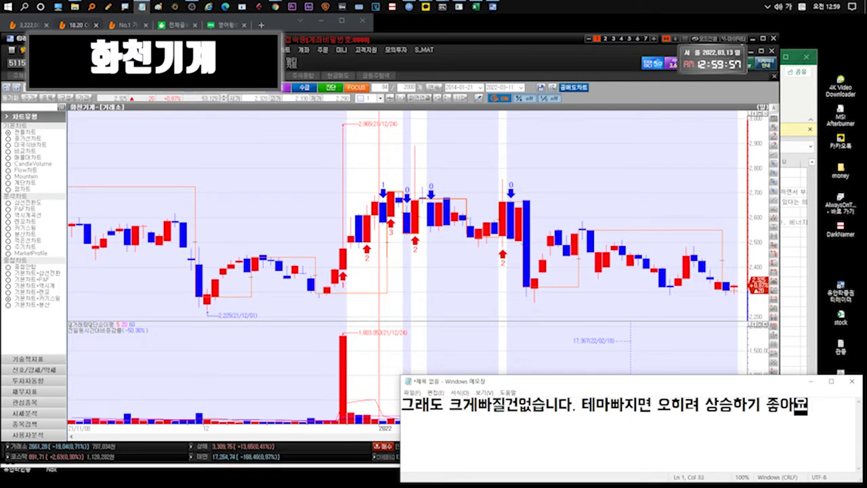
Start a fresh note reading ".... 1심이 곧 ..시작된다던데~~ 거기에 영향받을지도;;" with the line "어쨌든 좋은가격에는 줍줍!!"
{"action": "key", "text": "ctrl+n"}
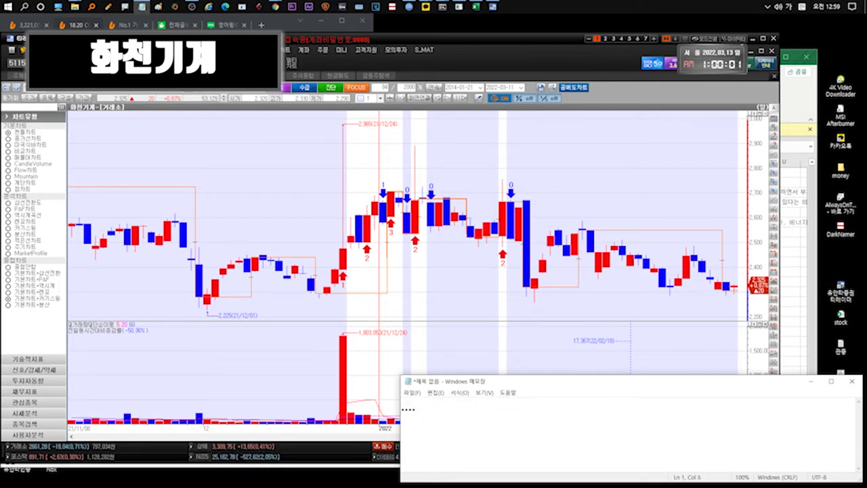
{"action": "type", "text": ".... 1심이 ㅋ"}
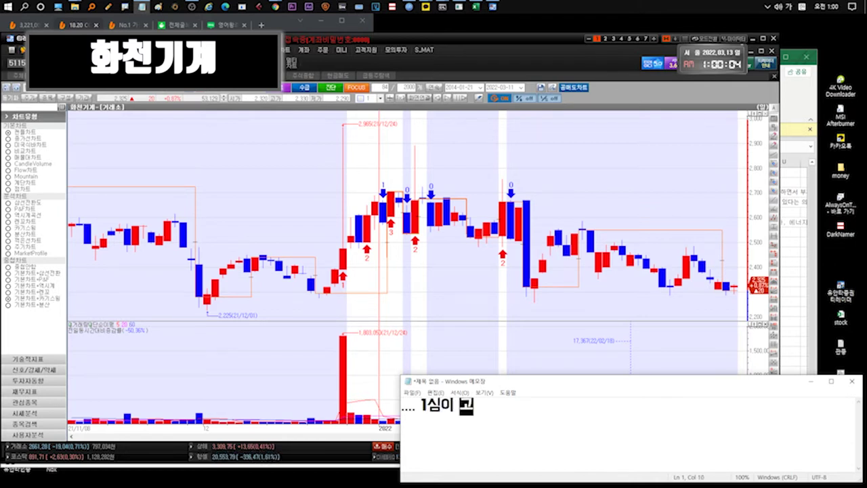
{"action": "type", "text": " ..시작된다던"}
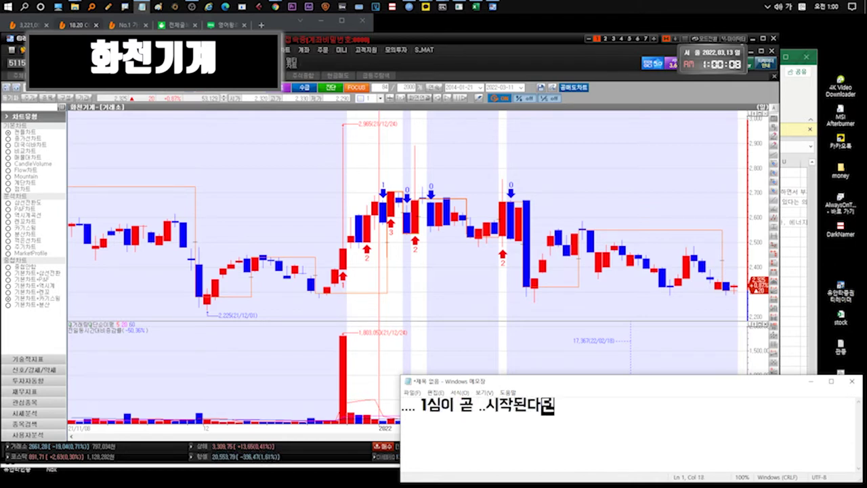
{"action": "type", "text": "데~~ 거기에 영향받을지도;;"}
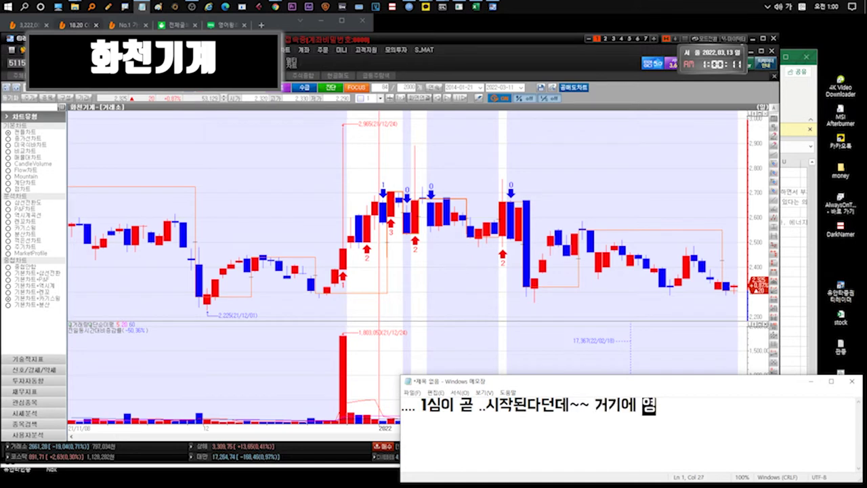
{"action": "key", "text": "Return"}
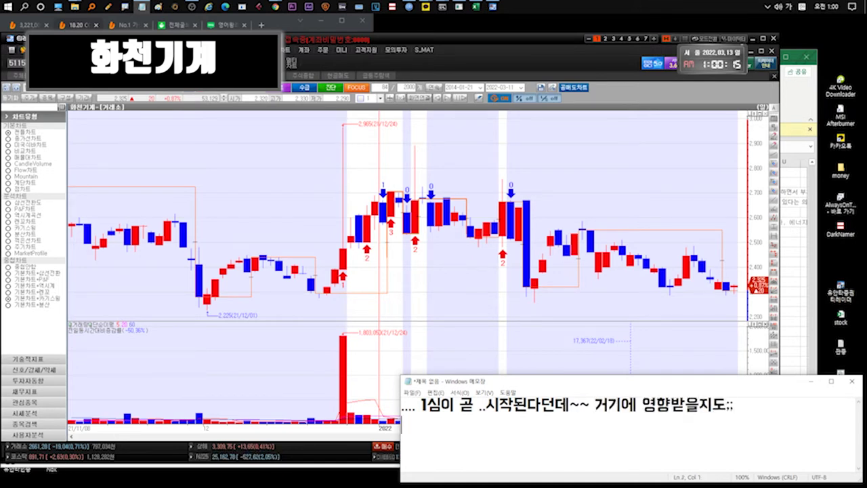
{"action": "type", "text": "어쨌든 좋은가격에"}
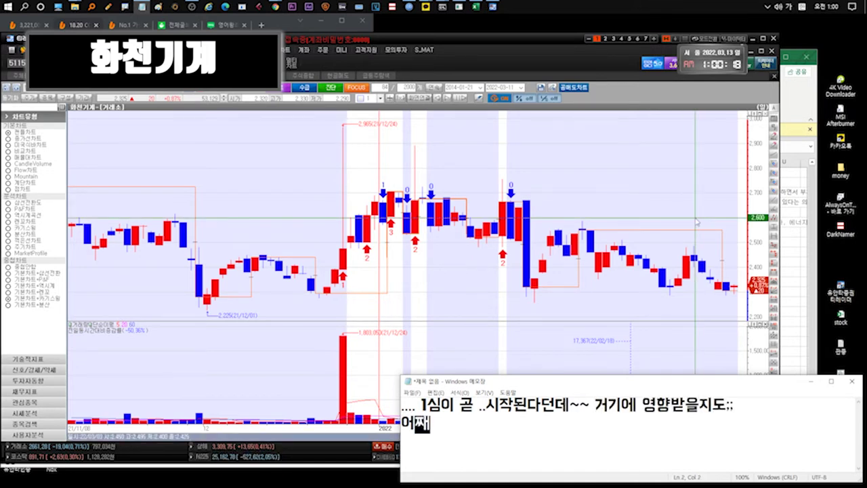
{"action": "type", "text": "는 좁"}
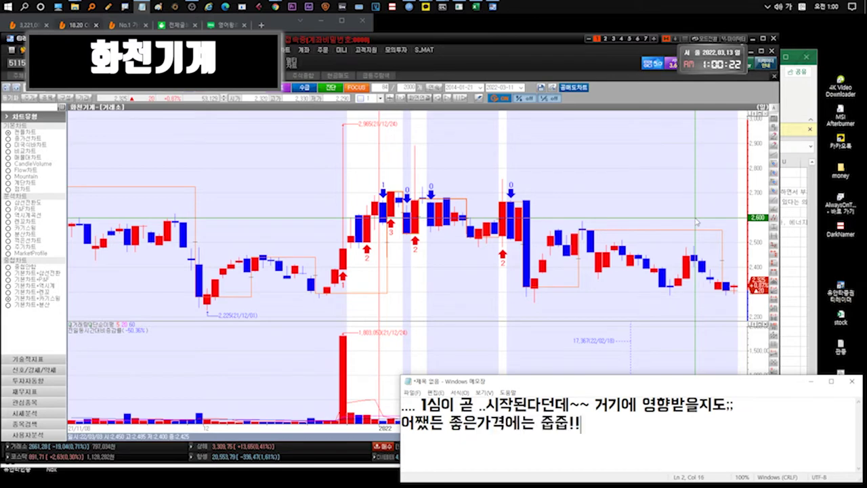
Bring up the 씨유메디칼 chart and replace the note with "씨유... 여기는 어떻게봐야할지ㅣ ....", "1190정도가 가운데 기준점인것같아요..." and "올라갈지.. 내려갈지~"
{"action": "key", "text": "ctrl+a"}
{"action": "key", "text": "BackSpace"}
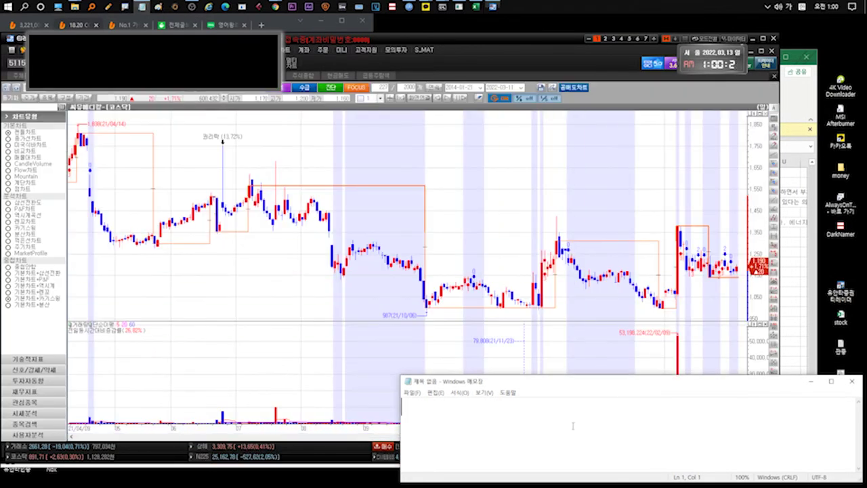
{"action": "type", "text": "씨유... 여기는 어"}
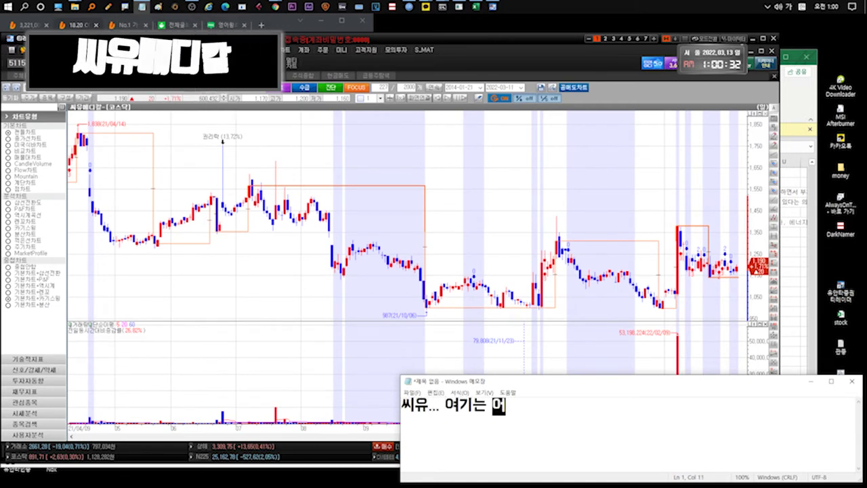
{"action": "type", "text": "떻게봐야할지 ㅣ .... "}
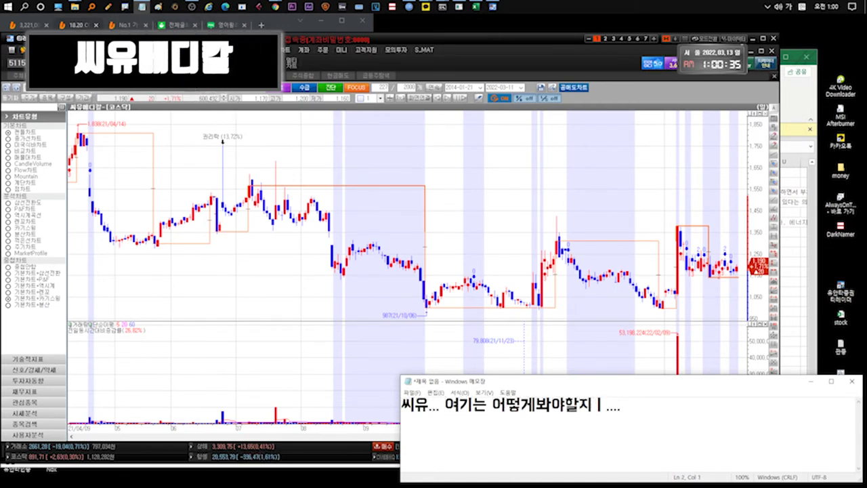
{"action": "type", "text": "1190정도가 가운데 기준점"}
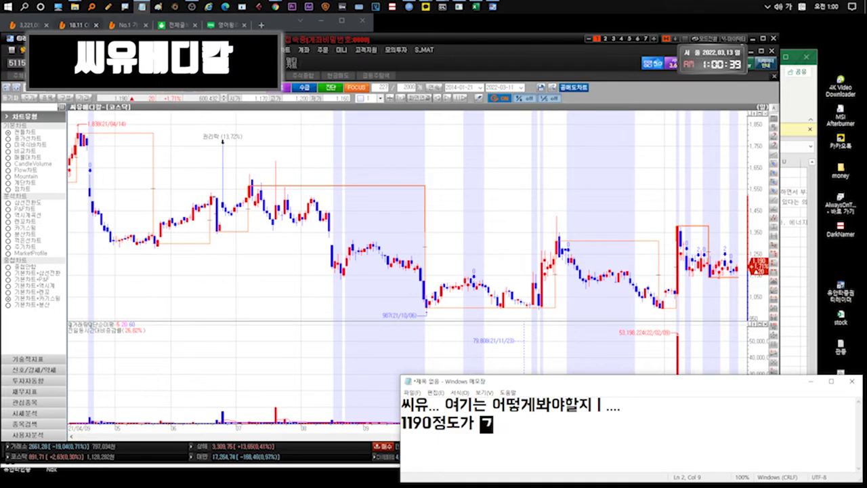
{"action": "type", "text": "같아요...올라갈지.. 내려갈지~"}
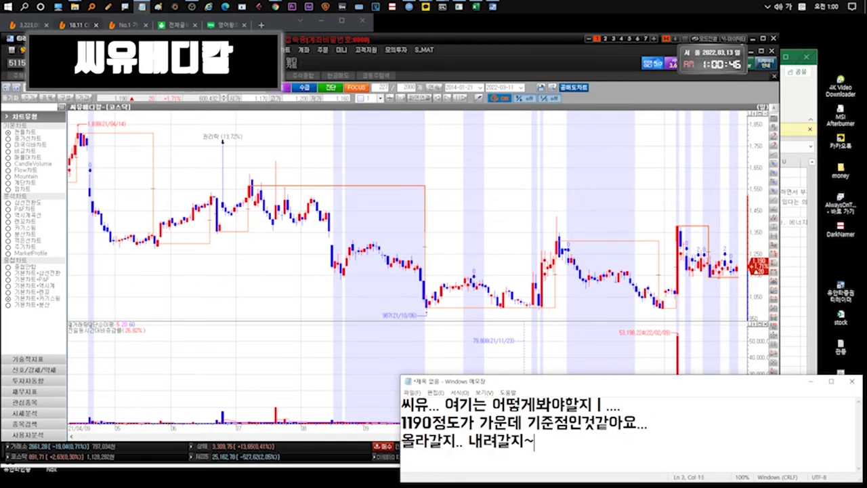
Replace the note with "알수없는구간인데 그래도 위로 윗꼬리한번은 주고 뺄겁니다.." and a second line beginning "하락나온다고"
{"action": "key", "text": "ctrl+a"}
{"action": "key", "text": "Delete"}
{"action": "type", "text": "말수없는구"}
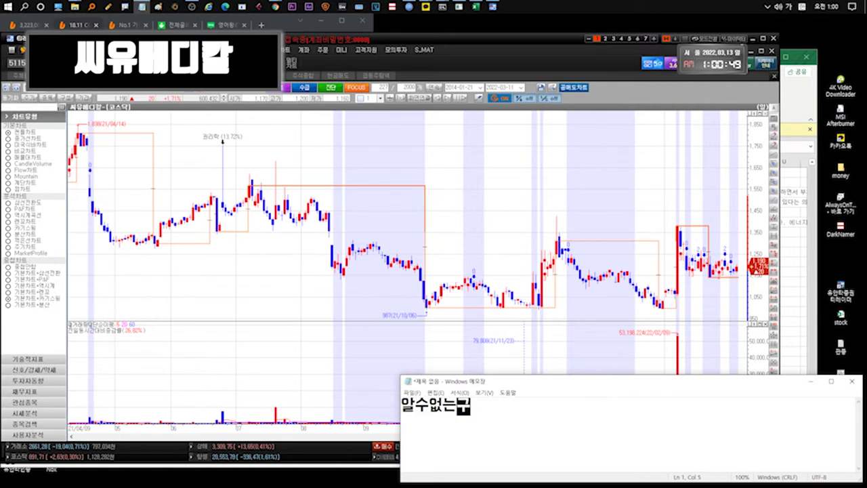
{"action": "type", "text": "간인데 그래도 뭐로 윗꼬리한번"}
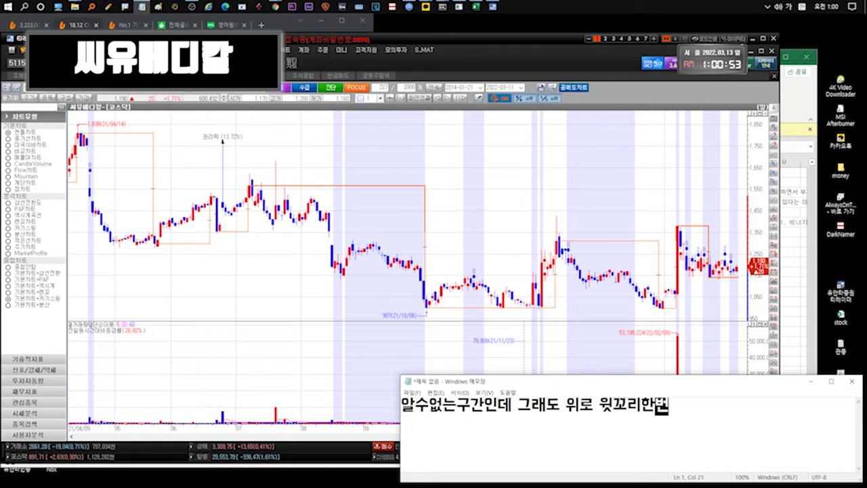
{"action": "type", "text": "은 주고 뺄겁니다.."}
{"action": "key", "text": "Return"}
{"action": "type", "text": "하락"}
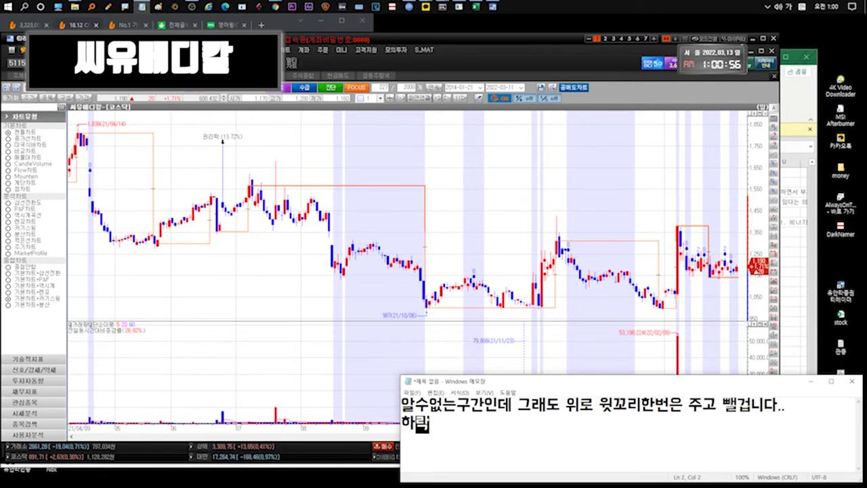
{"action": "type", "text": "나온다고가점하면!!!"}
Clear the note and switch to the stock workbook in Excel, opening its 씨유 sheet
{"action": "key", "text": "ctrl+a"}
{"action": "key", "text": "Delete"}
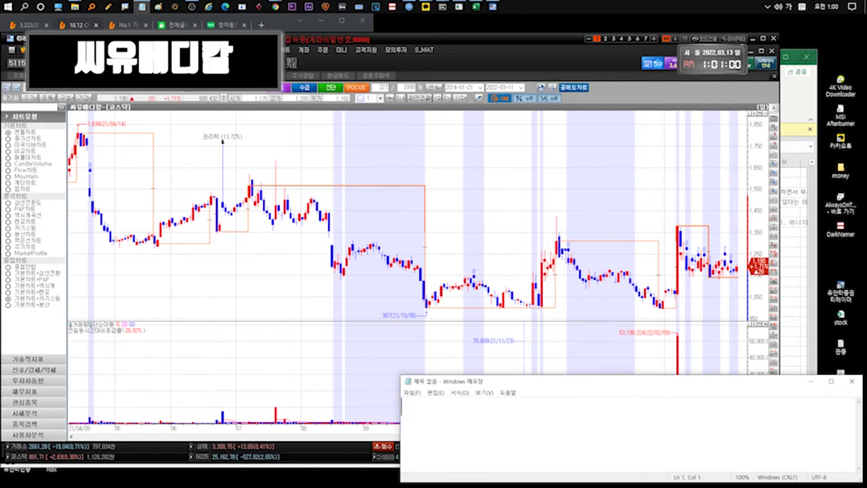
{"action": "left_click", "coordinate": [795, 112]}
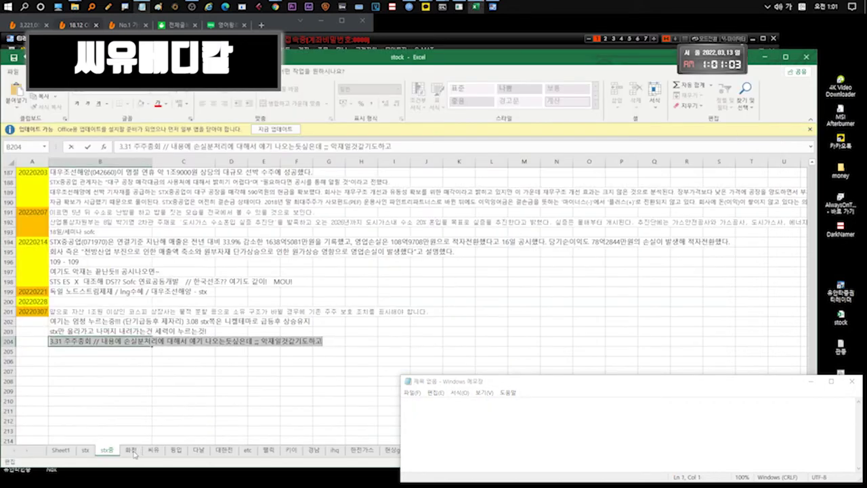
{"action": "left_click", "coordinate": [132, 450]}
{"action": "left_click", "coordinate": [155, 451]}
{"action": "key", "text": "ctrl+c"}
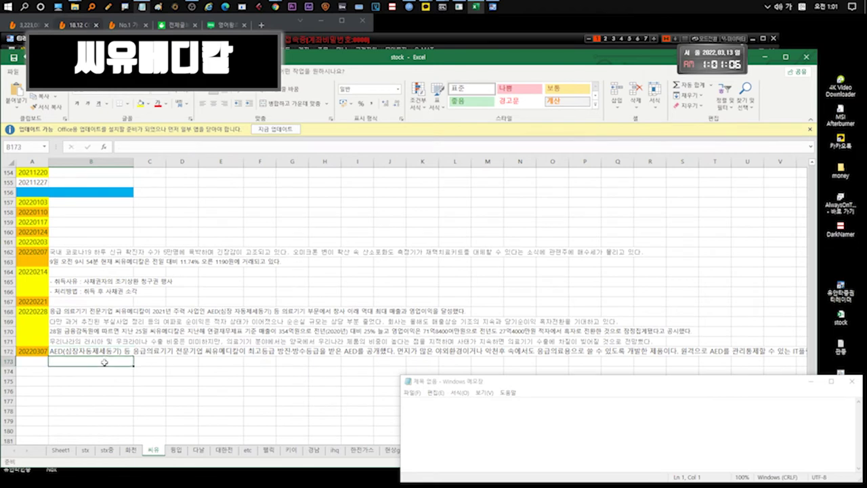
Write "그리고 제품개발된게 나왔어요...." in Notepad, return to the 씨유메디칼 chart and add "잘팔리면 ... 방수나 내진? 이런게 있다고하니"
{"action": "left_click", "coordinate": [457, 424]}
{"action": "type", "text": "그리고 제품개발된게 나왔어요...."}
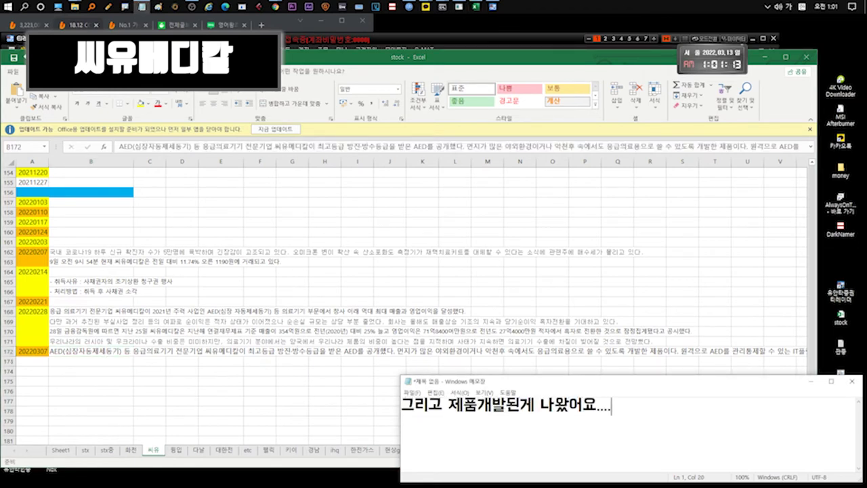
{"action": "left_click", "coordinate": [448, 45]}
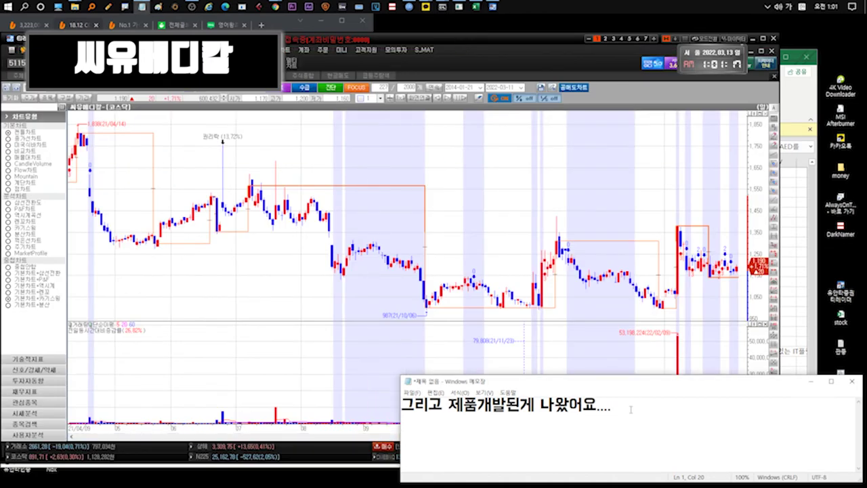
{"action": "type", "text": "잘팔리면"}
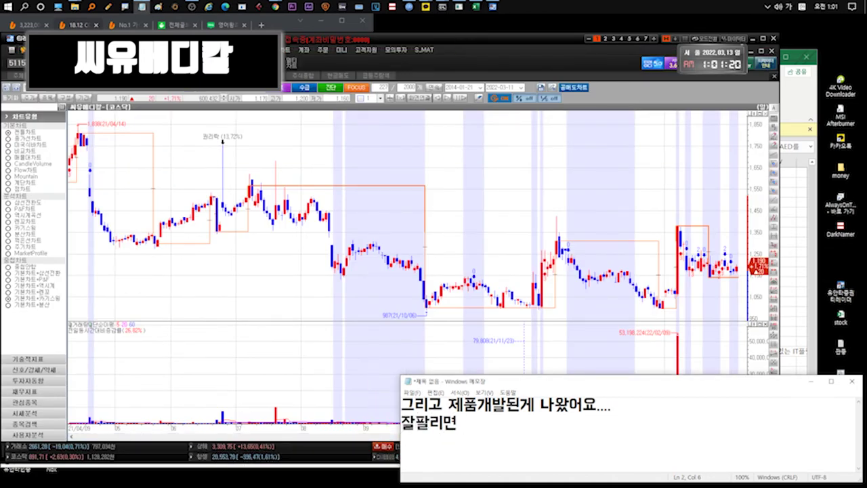
{"action": "type", "text": " ... 방수나 내진? 어떤게 있다고하니"}
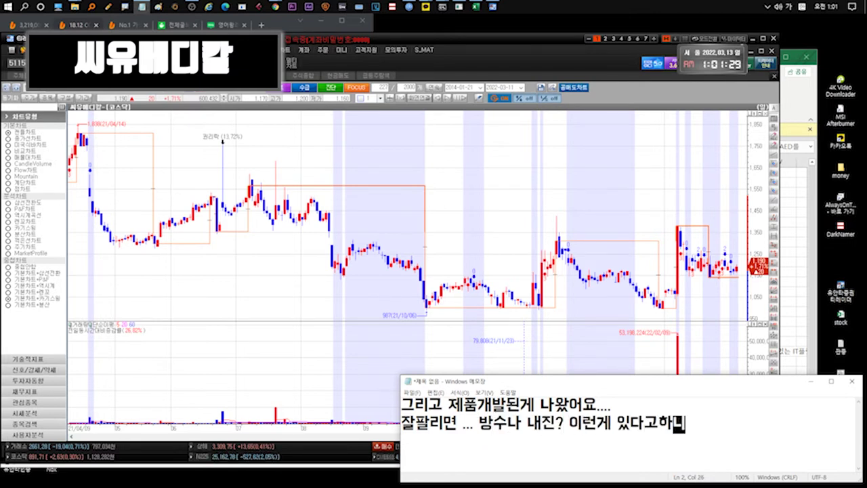
Start a fresh note reading "자연재해때 급등나올수도있는~~" with a second line beginning "지금 재무 안정적으로 가고있으니 차트는 기다리다보면"
{"action": "key", "text": "ctrl+n"}
{"action": "type", "text": "n자연재해때 급드"}
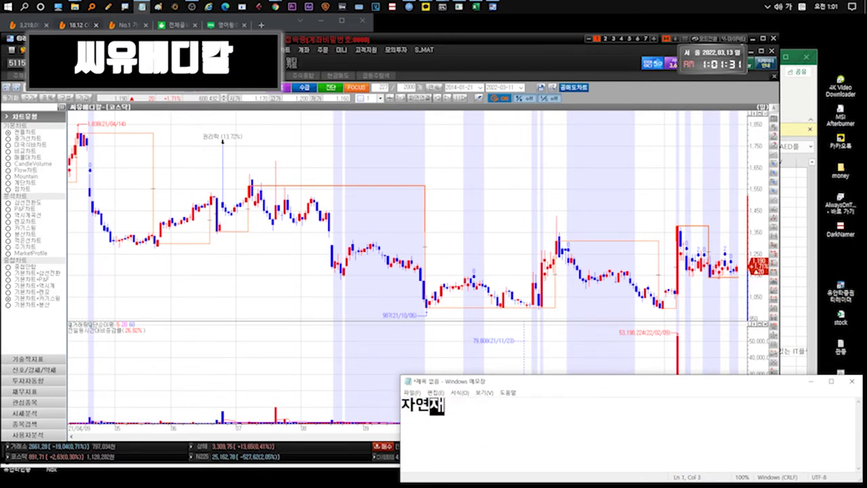
{"action": "type", "text": "등나올수도있드"}
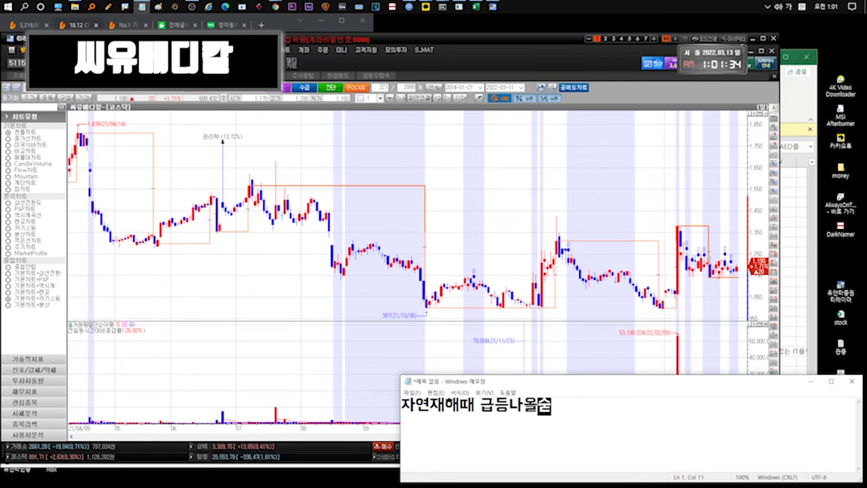
{"action": "type", "text": "재무 안정적으로 가"}
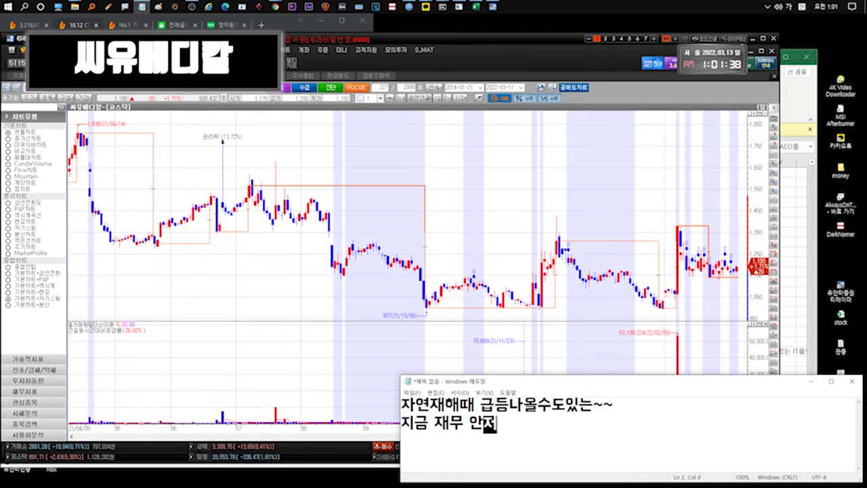
{"action": "type", "text": "고있으니"}
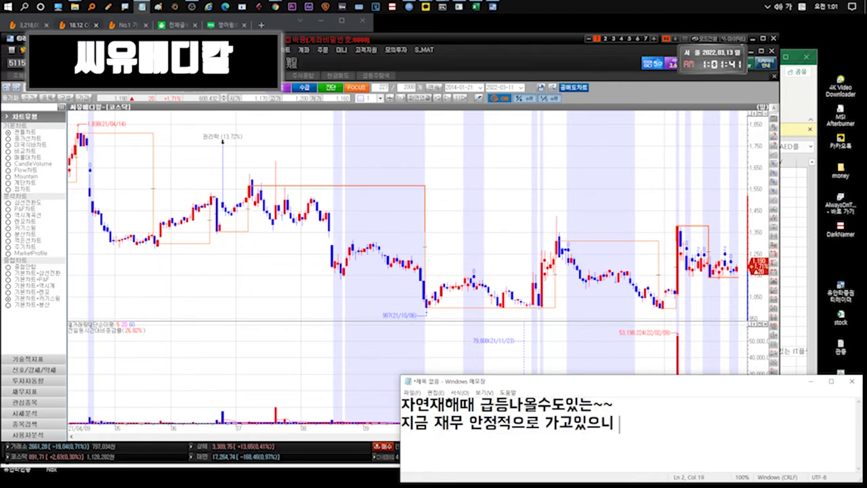
{"action": "type", "text": " 차트는 기다리다보면 우십"}
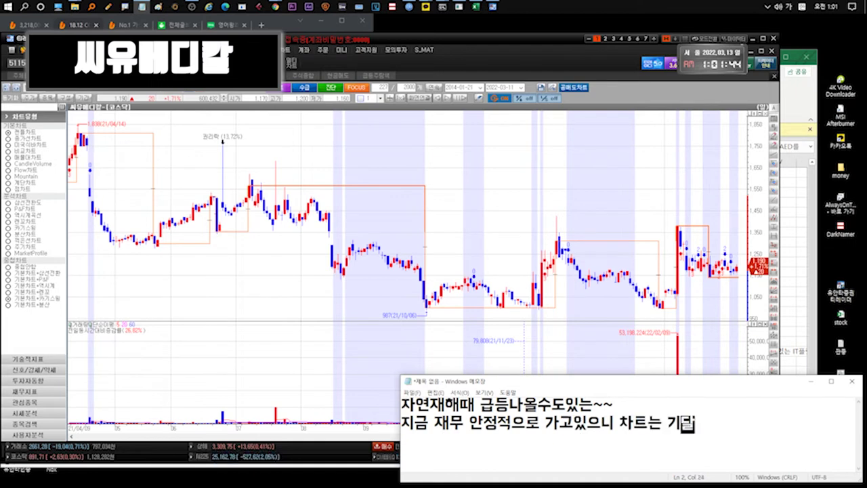
{"action": "type", "text": "향 나올"}
Replace the note with "가장 좋은건 천원초반이나 동전주일때!!"
{"action": "key", "text": "ctrl+a"}
{"action": "key", "text": "BackSpace"}
{"action": "type", "text": "가장 좋은ㄱ건 천원초반ㅇ이나 동전주일때!"}
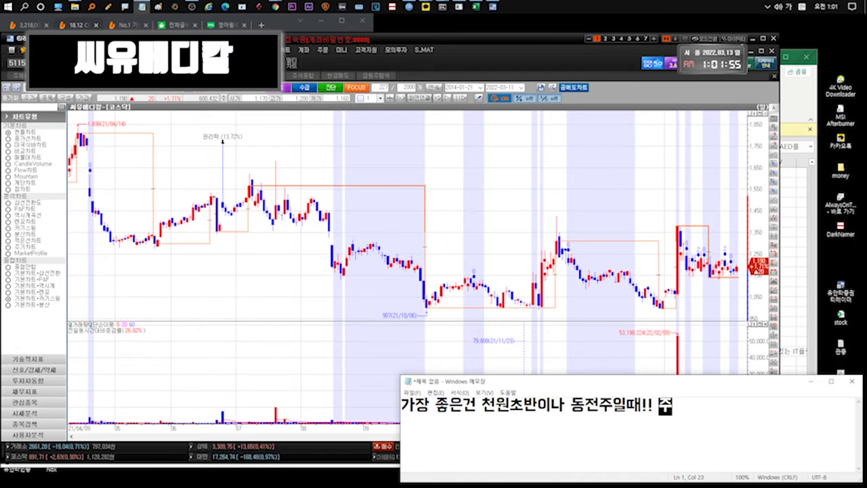
Bring up the 윙입푸드 chart and replace the note with "또 1300원대....", "마의 1300원~~~" and "사실 1300원에 매도할게 더 있긴한데...."
{"action": "key", "text": "ctrl+a"}
{"action": "key", "text": "BackSpace"}
{"action": "key", "text": "Down"}
{"action": "key", "text": "Down"}
{"action": "key", "text": "Return"}
{"action": "type", "text": "또 1300원대"}
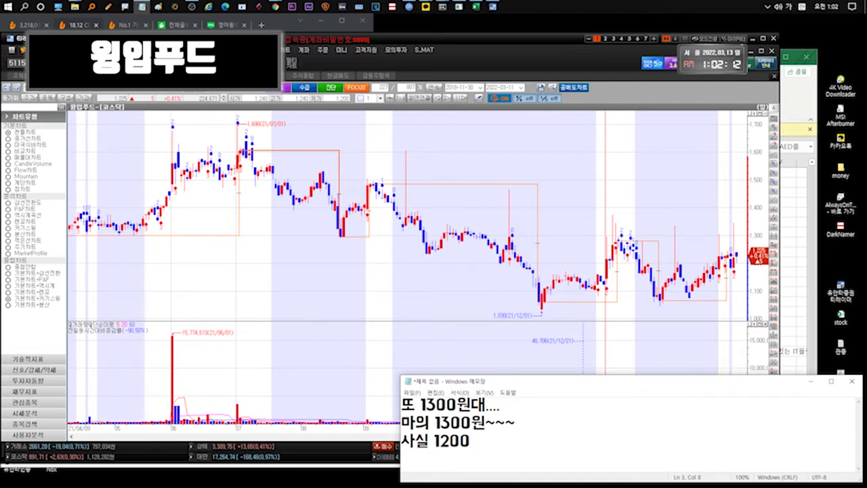
{"action": "type", "text": "0원에 매도할"}
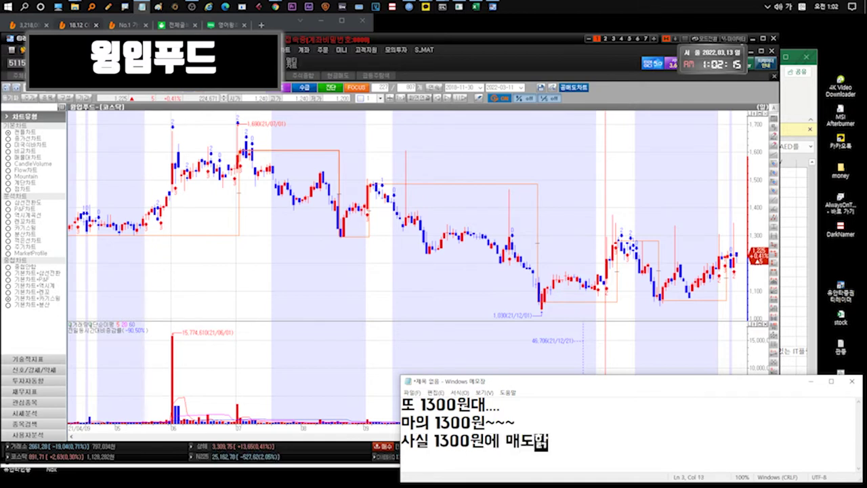
{"action": "type", "text": "게 더 있긴한데...."}
{"action": "key", "text": "Return"}
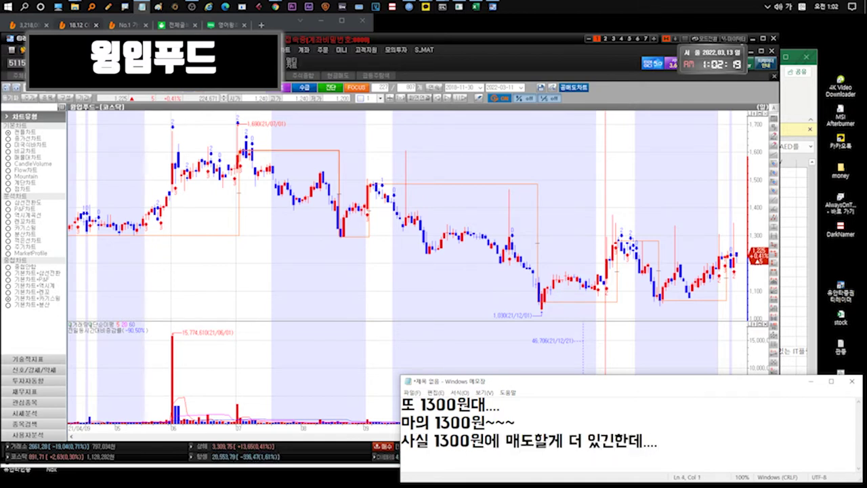
Add a fourth line reading "버티는중이고.. 내려갈것같아서 100주만 팔아봤습니" to the 윙입푸드 note
{"action": "type", "text": "버티는중이고.."}
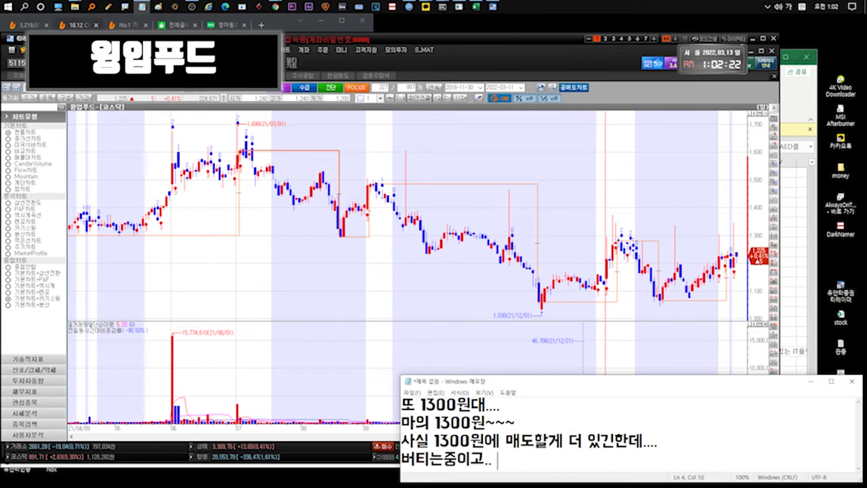
{"action": "type", "text": " 내려갈것같아서 100주"}
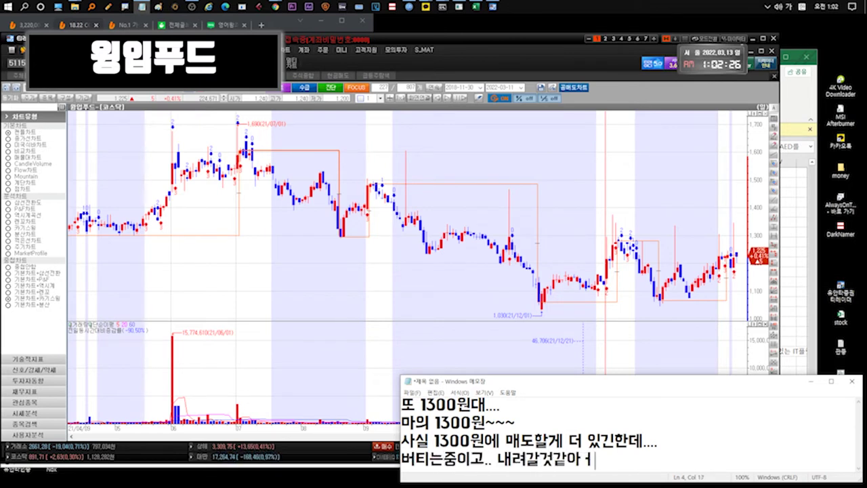
{"action": "type", "text": "만 팔았습니"}
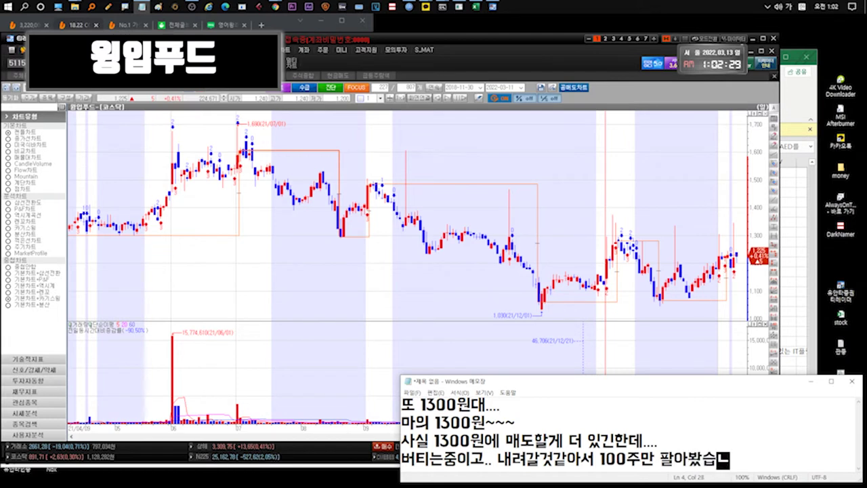
Replace the note with "그래도 비중크니.... 티도 안나는데" and a remark about having sold a little, "매도 조금해봤"
{"action": "key", "text": "ctrl+a"}
{"action": "key", "text": "BackSpace"}
{"action": "type", "text": "ㄱ그래도 비중크니.... 티도 안나는ㄷ"}
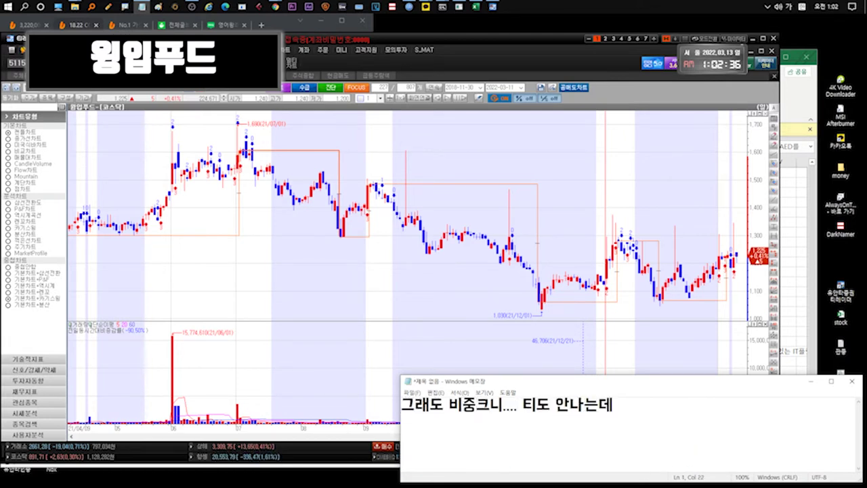
{"action": "type", "text": "데 .. 매도 조금해봤데"}
Clear the note, open the 윙입 sheet of the stock workbook and return to the empty note
{"action": "key", "text": "ctrl+a"}
{"action": "key", "text": "BackSpace"}
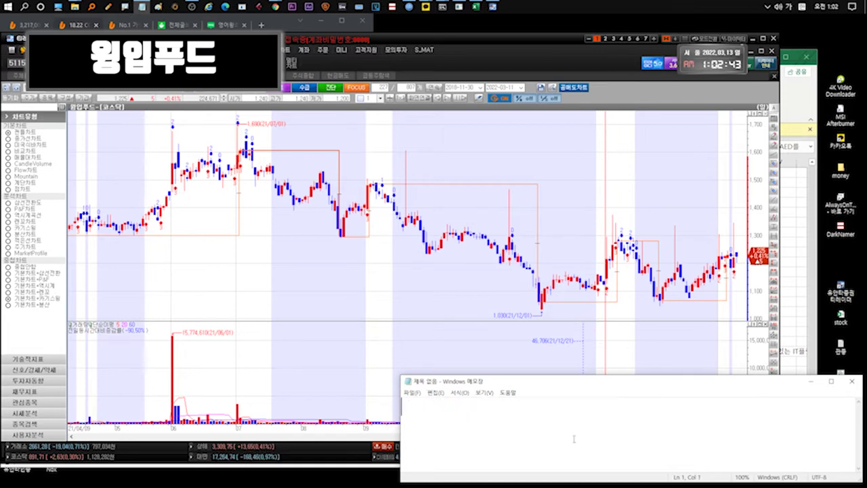
{"action": "key", "text": "alt+Tab"}
{"action": "left_click", "coordinate": [176, 450]}
{"action": "scroll", "coordinate": [301, 292], "scroll_direction": "down", "scroll_amount": 1}
{"action": "left_click", "coordinate": [475, 413]}
Write "코트라 광저우지사 - 한국기업협력방안논의", "푸드나무 그리고 다른회사랑도 연결할수도있다는??", "얘긴데" and "푸드나무건이나 승인해주고... ;;" in the note
{"action": "type", "text": "코트라 "}
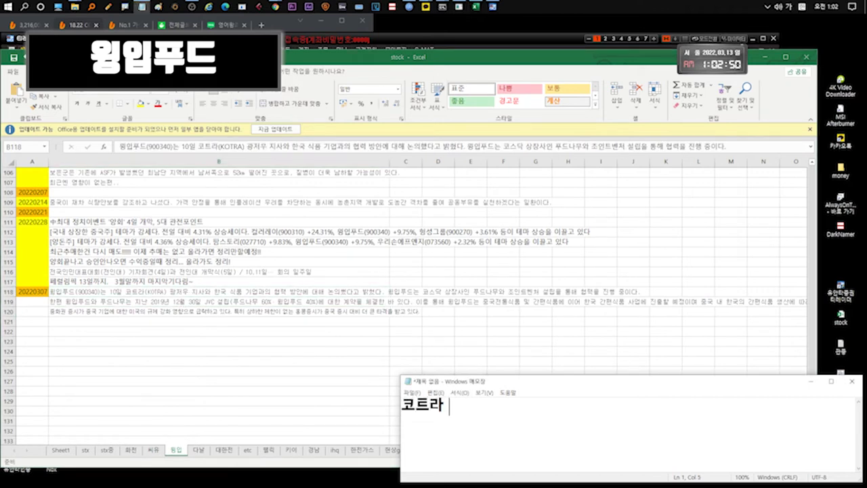
{"action": "type", "text": "광저우지ㅏ - 한국기업협력방안논의"}
{"action": "key", "text": "Return"}
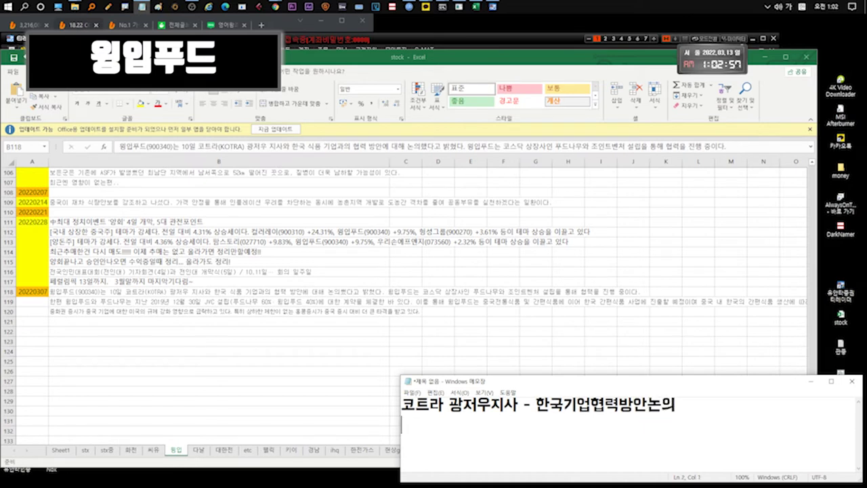
{"action": "type", "text": "푸드나무"}
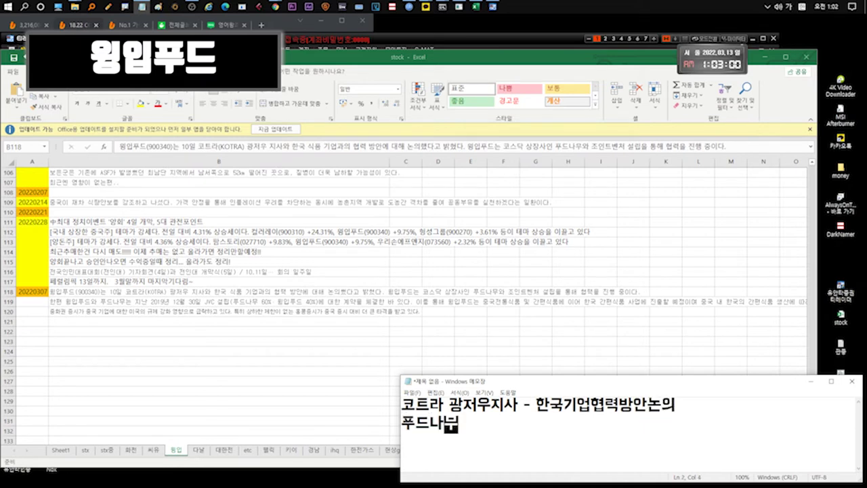
{"action": "type", "text": " 그리고 다른회사랑도 연"}
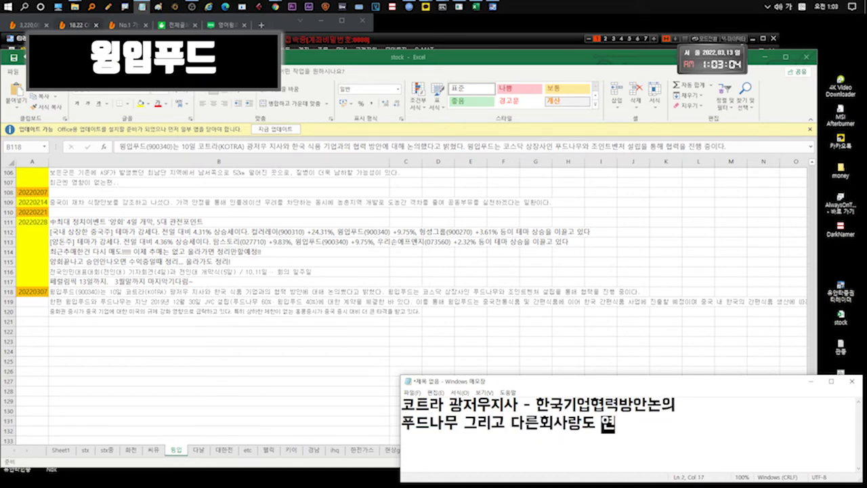
{"action": "type", "text": "결할수도있다얘긴데푸드나무건"}
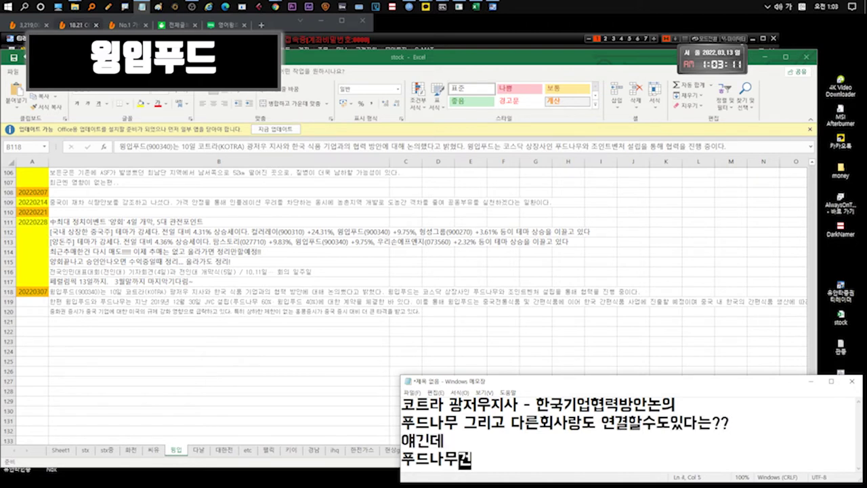
{"action": "type", "text": "이나 승인해주고... ;;"}
Replace the note with "진짜 스트레스받지만 아직 존버...", "일단 양회끝났으니 3월까지 기다려봅니다...." and "좀 더 쓴다면 4월초!!" on three lines
{"action": "key", "text": "ctrl+a"}
{"action": "type", "text": "진짜 스"}
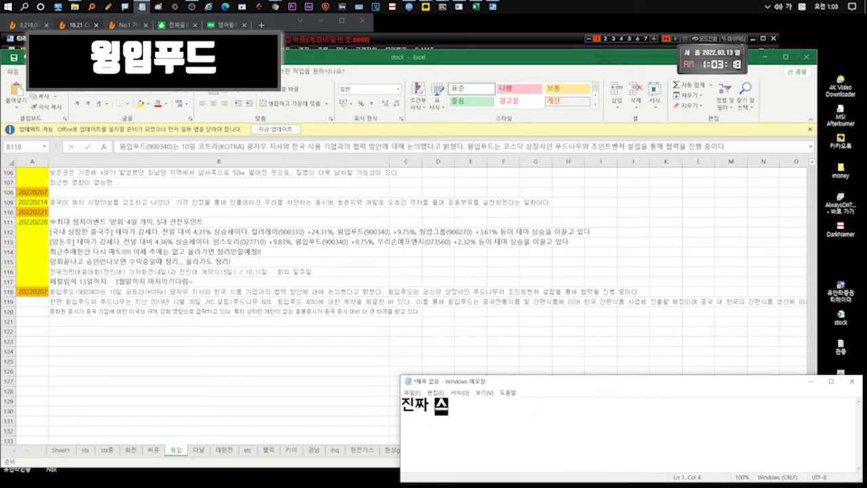
{"action": "type", "text": "트레스받지만 아직 존버..."}
{"action": "key", "text": "Return"}
{"action": "type", "text": "일단 양"}
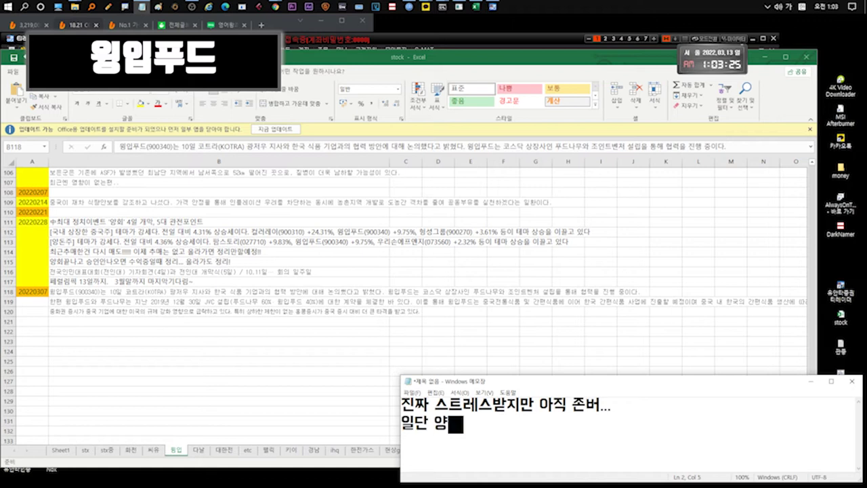
{"action": "type", "text": "회끝났으니 3월ㄲ지 기다려봅니다...."}
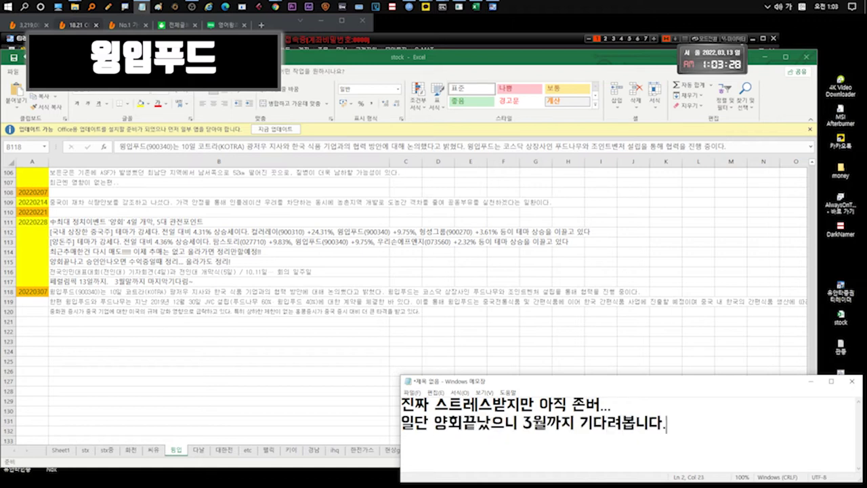
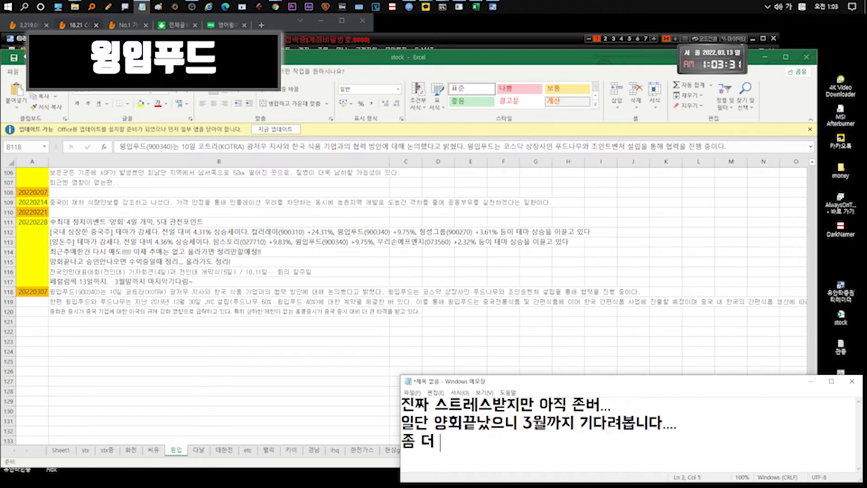
{"action": "type", "text": "쓴다면 4월초!!"}
Replace the note with "살짝 불안한건.. 차트나 수익..이런건 문제없는데"
{"action": "key", "text": "ctrl+a"}
{"action": "key", "text": "BackSpace"}
{"action": "type", "text": "살짝 불안"}
{"action": "type", "text": "한건.."}
{"action": "type", "text": " 차님"}
{"action": "type", "text": "나 수익..이런건 문제없는데"}
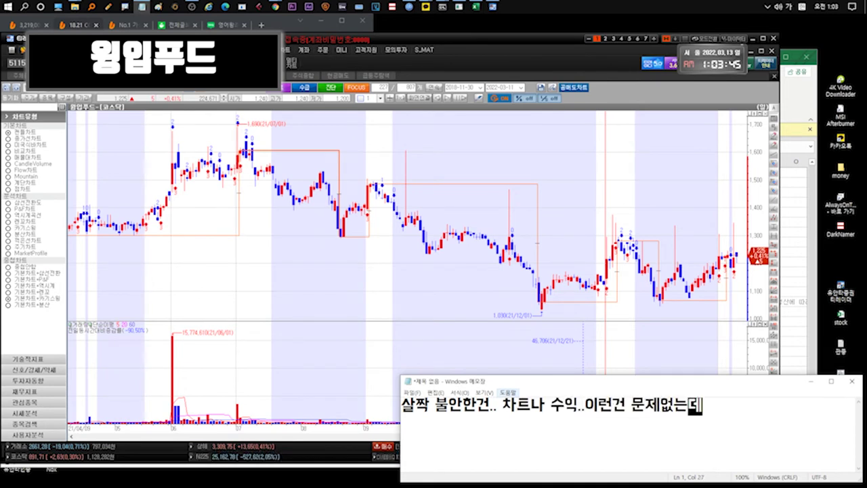
Replace the note with "미국에서 중국주퇴출... 디디추싱이나 아마존 이런게 엄청 힘 못쓰고 있습니다"
{"action": "key", "text": "ctrl+a"}
{"action": "key", "text": "BackSpace"}
{"action": "type", "text": "미국에서 중국주"}
{"action": "type", "text": "퇴추"}
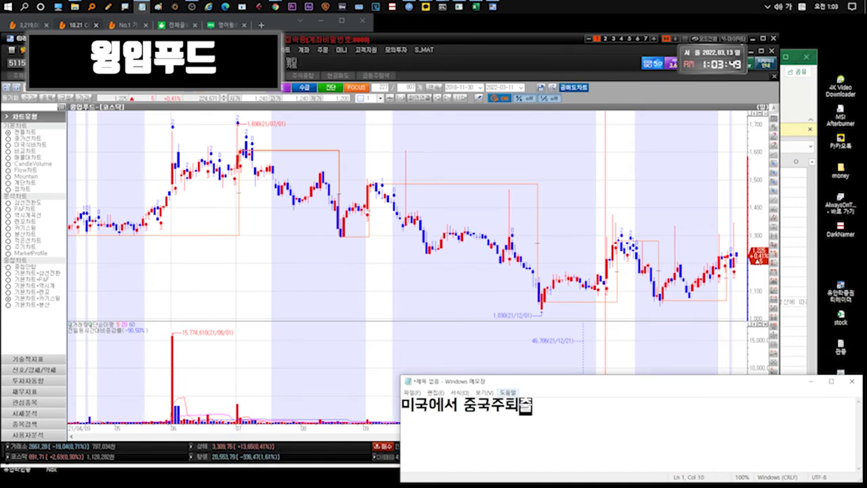
{"action": "type", "text": "... 디디추싱이나 아"}
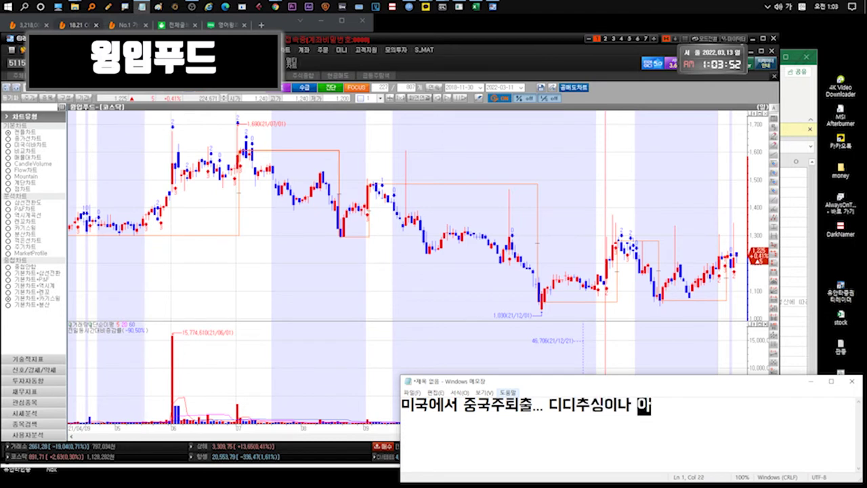
{"action": "type", "text": "마존 이런게 엄청 ㅎ"}
{"action": "type", "text": "못쓰"}
{"action": "type", "text": "쓰고 있습니다"}
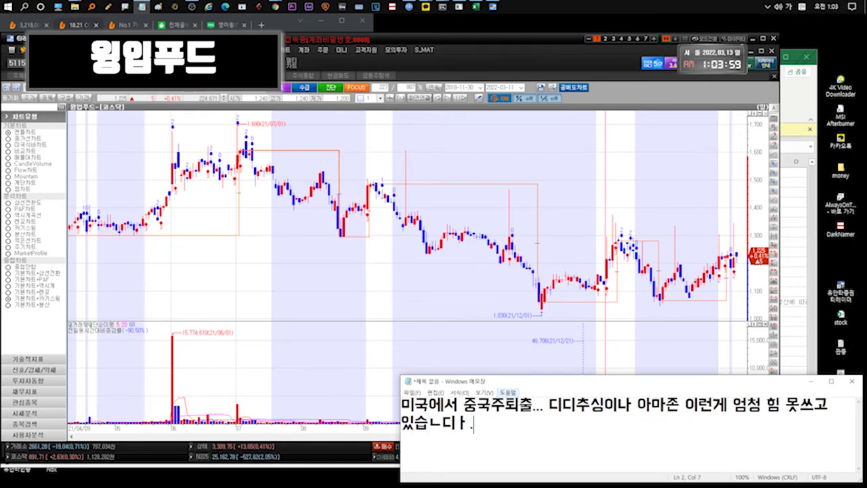
Rewrite the note as "미국이 러시아는 당연하고 중국도 제재수위높이고있고...", and replace that with "..아무튼 중국주 수난시대입니다"
{"action": "key", "text": "ctrl+a"}
{"action": "key", "text": "BackSpace"}
{"action": "type", "text": "미국이 러시아는 당연하고 중국도 제재수위높이고있고..."}
{"action": "key", "text": "Return"}
{"action": "key", "text": "ctrl+a"}
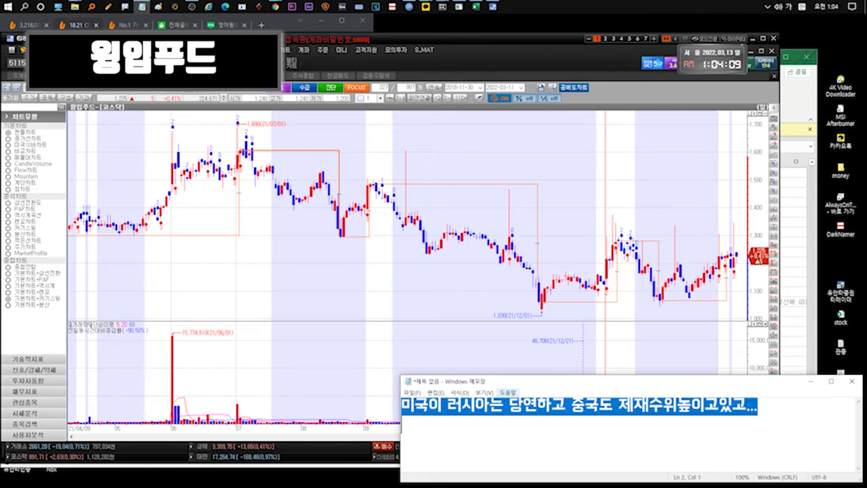
{"action": "type", "text": "..아무튼 중국주"}
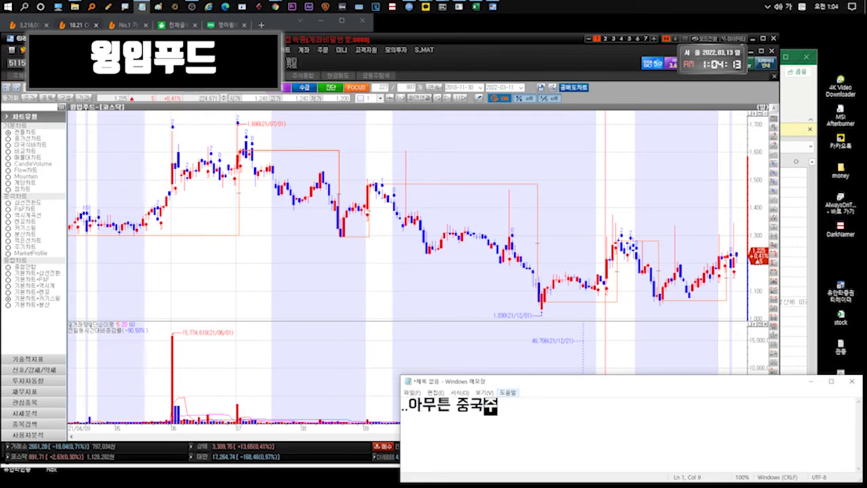
{"action": "type", "text": "수난시대입니다"}
Replace the note with "승인... .... 아무튼 얼마 안남았으니 좀 더 버티겠습니"
{"action": "key", "text": "ctrl+a"}
{"action": "type", "text": "승ㄴ"}
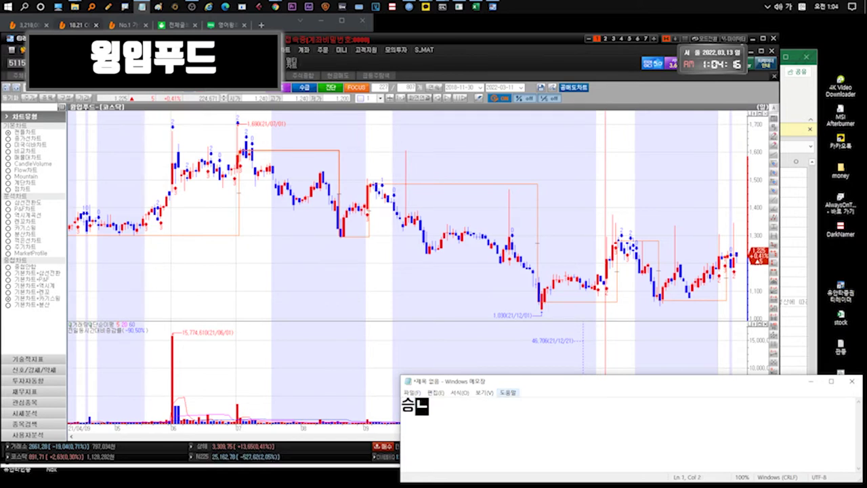
{"action": "type", "text": "... ...."}
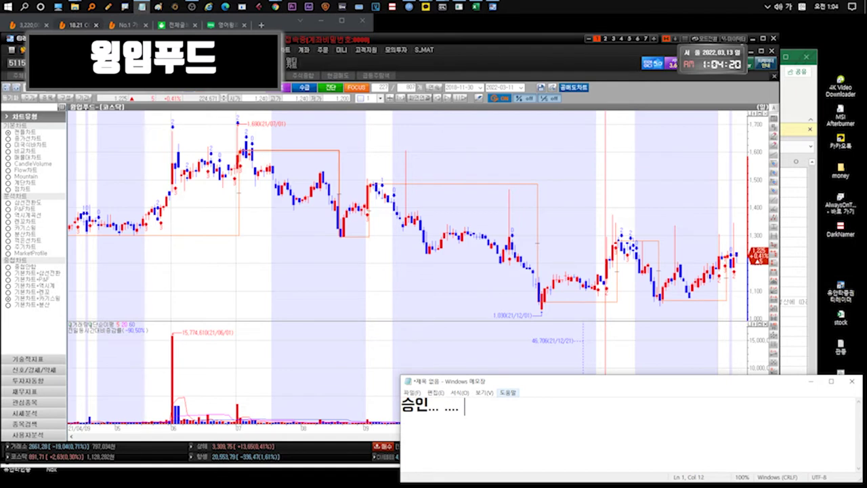
{"action": "type", "text": " 아무튼 얼마 안남았ㅇ"}
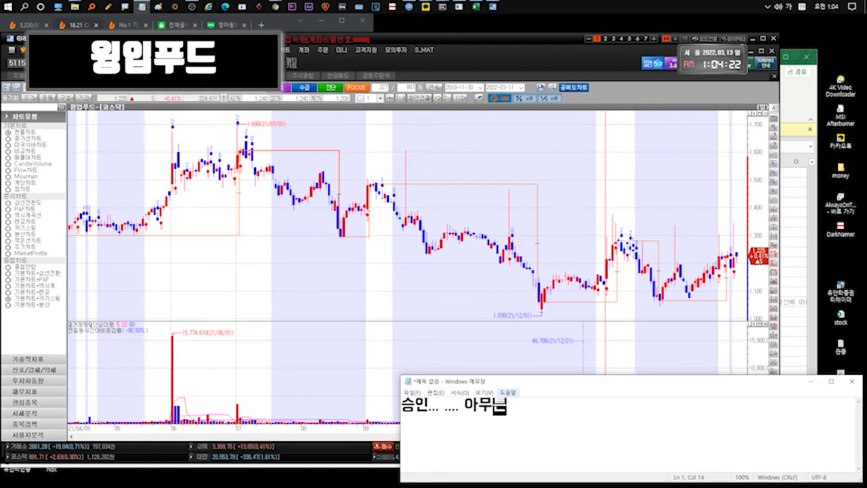
{"action": "type", "text": "니 "}
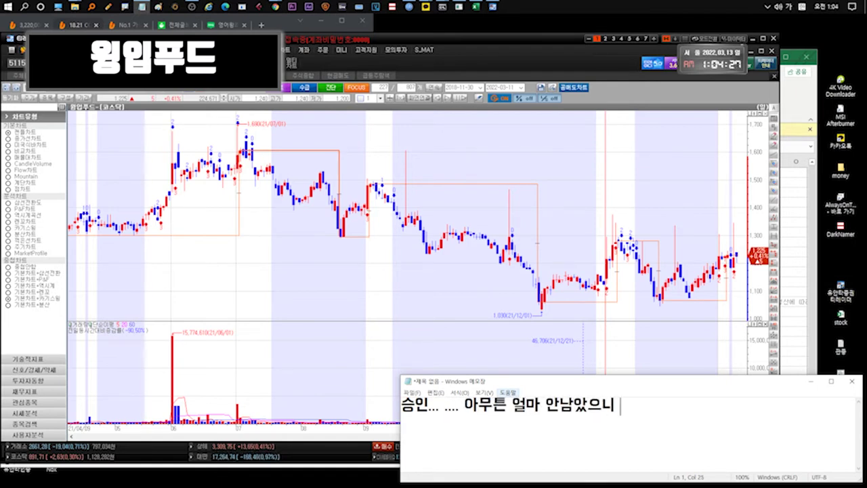
{"action": "type", "text": "좀 더 버티겠습니"}
Replace the note with "안나오면 급등 윗꼬리나올때 정리들어갑니다." and a remark about more than half, "절반이상은..."
{"action": "key", "text": "ctrl+a"}
{"action": "key", "text": "BackSpace"}
{"action": "type", "text": "안"}
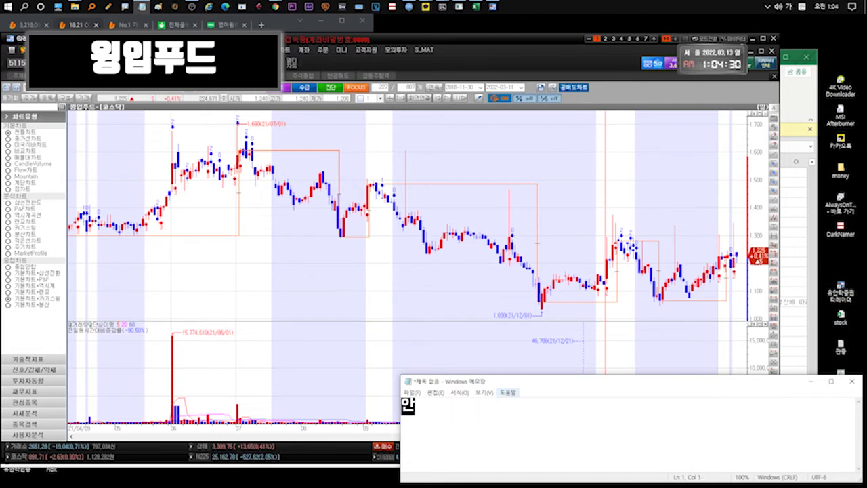
{"action": "type", "text": "나오면 급등 윗꼬리나오"}
{"action": "type", "text": "ㄹ때 정리들어갑니다."}
{"action": "type", "text": " 암ㅏ 절반이상은..."}
Clear the note, open the 다날 sheet of the stock workbook and return to the empty note
{"action": "key", "text": "ctrl+a"}
{"action": "key", "text": "ctrl+x"}
{"action": "key", "text": "alt+Tab"}
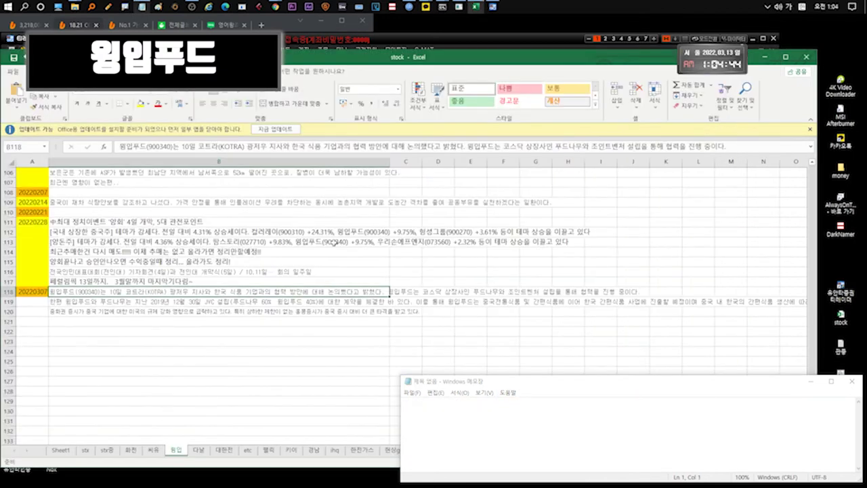
{"action": "left_click", "coordinate": [197, 451]}
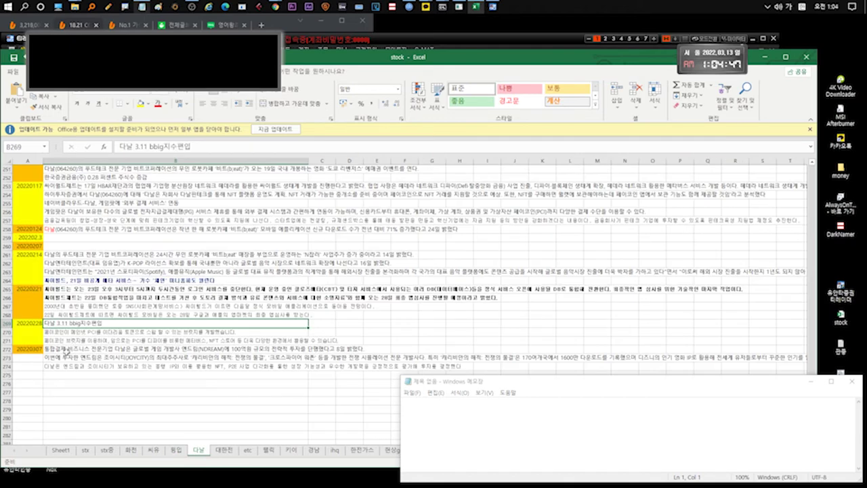
{"action": "key", "text": "alt+Tab"}
Write "다날 100투자... nft p2e사업하려고하는것같아요." in the note and bring up the 다날 trading chart
{"action": "type", "text": "다날 100"}
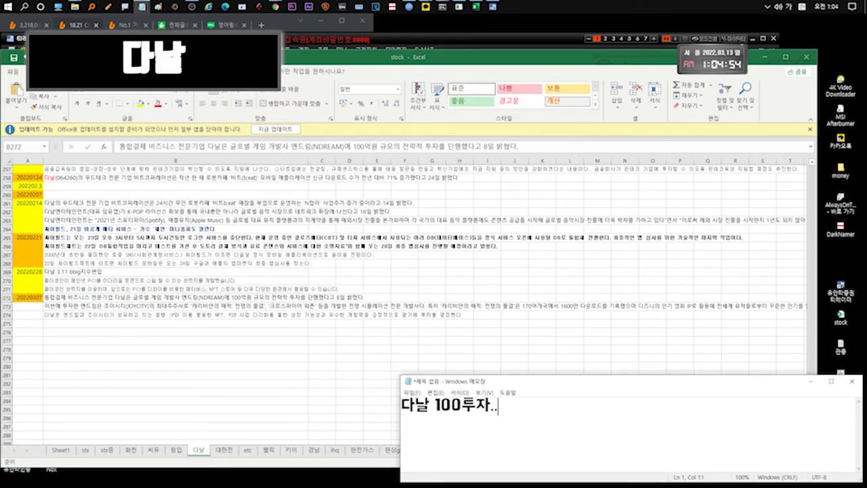
{"action": "type", "text": "투자... nft p2e사업하려고하는것같아요."}
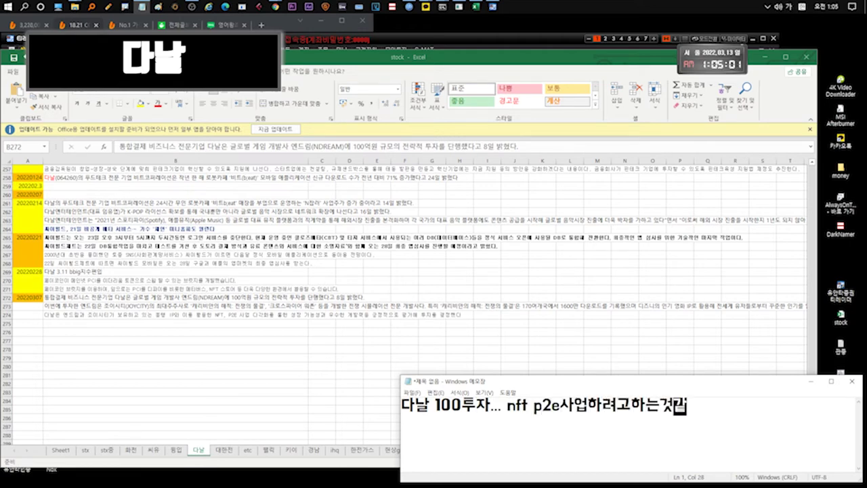
{"action": "left_click", "coordinate": [429, 31]}
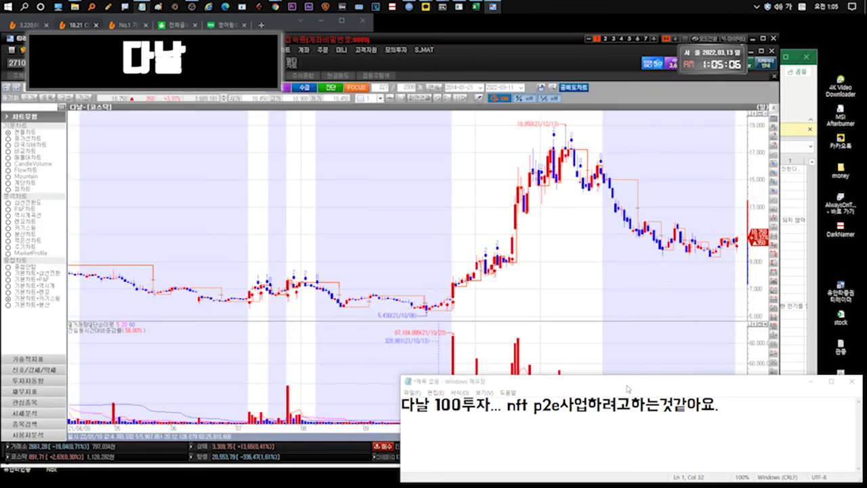
Add the lines "그리고 이제 지수편입됐습니다." and "장이 안좋아서그렇지... 장 좋았으면 13000~15000까지는 올랐을거에요" to the 다날 note
{"action": "left_click", "coordinate": [742, 406]}
{"action": "type", "text": "그리고 이제"}
{"action": "type", "text": " 지수편입   써"}
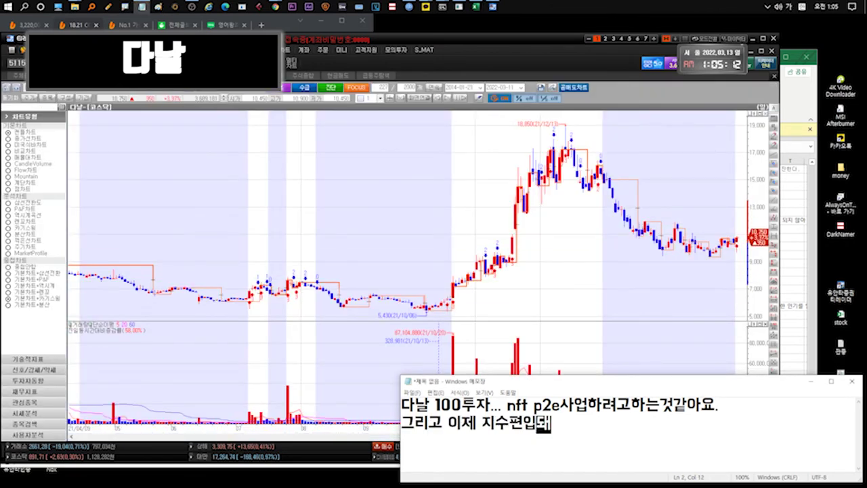
{"action": "type", "text": "됐습니다."}
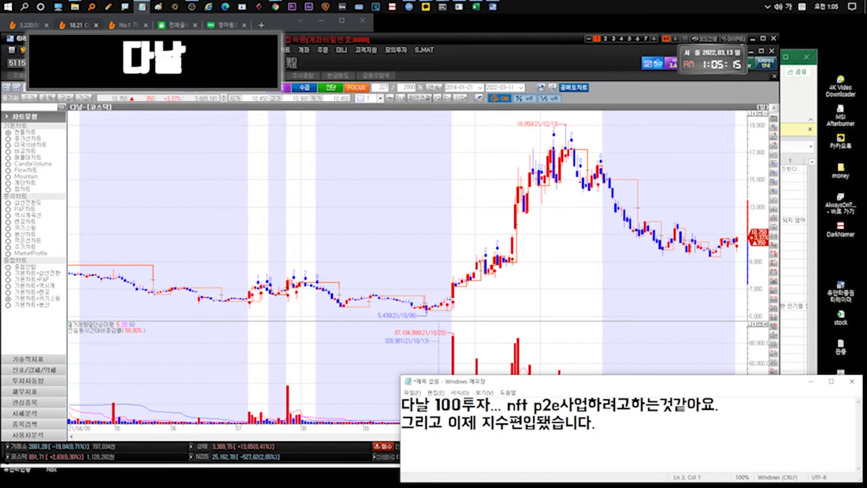
{"action": "type", "text": "장이 안좋아서그렇지..."}
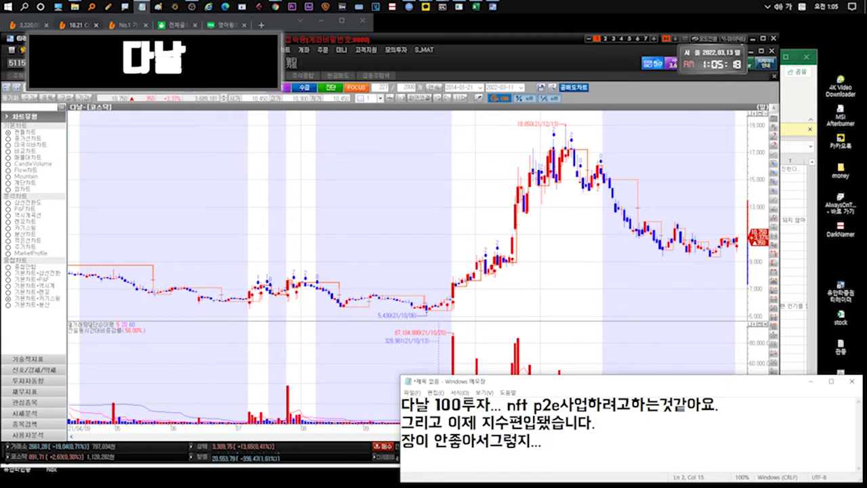
{"action": "type", "text": " 장 좋았으면 13000~"}
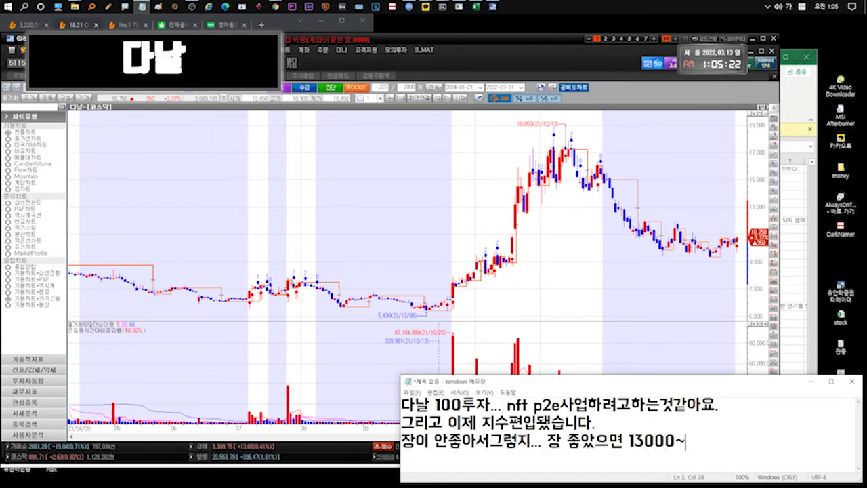
{"action": "type", "text": "15000까지는 올랐을거에요"}
Replace the note with the two lines "많이 아쉬운......." and "물저어야할때 증시가 들었네요"
{"action": "key", "text": "ctrl+a"}
{"action": "type", "text": "많으 아쉬운......."}
{"action": "key", "text": "Return"}
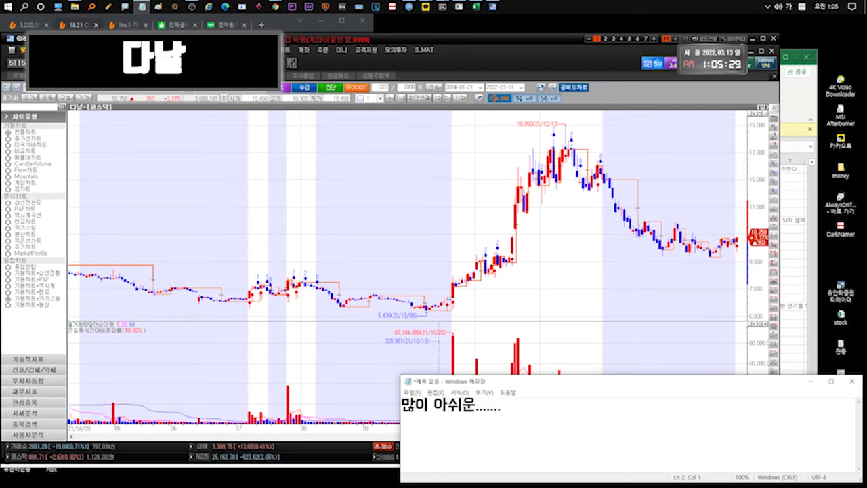
{"action": "type", "text": "물저어야겠때 증시가 "}
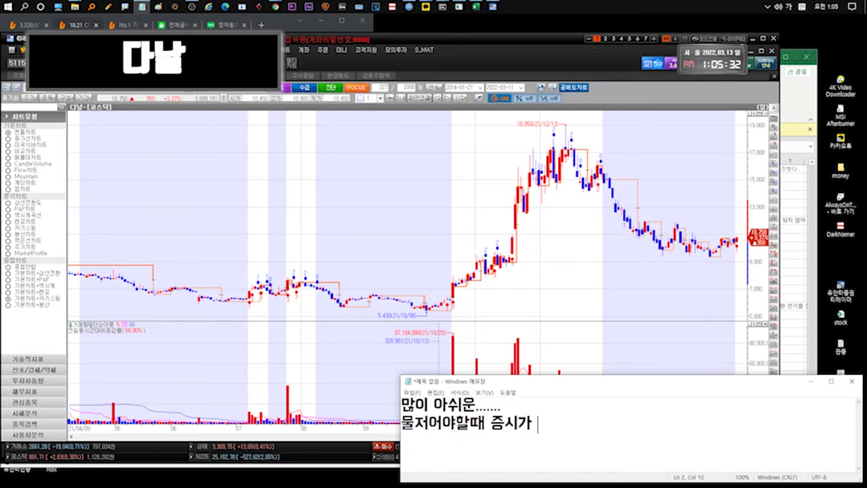
{"action": "type", "text": "들었네요"}
Replace the note with "그리고.. 네오위즈도 그렇고.. 지금 코인들 많이발행하고있는데" and "다날은 게임회사가 아니다보니 이번투자가" on two lines
{"action": "key", "text": "ctrl+a"}
{"action": "key", "text": "BackSpace"}
{"action": "type", "text": "그리고.. 네음"}
{"action": "type", "text": "오위즈도 그렁고.. 지금 코인들 "}
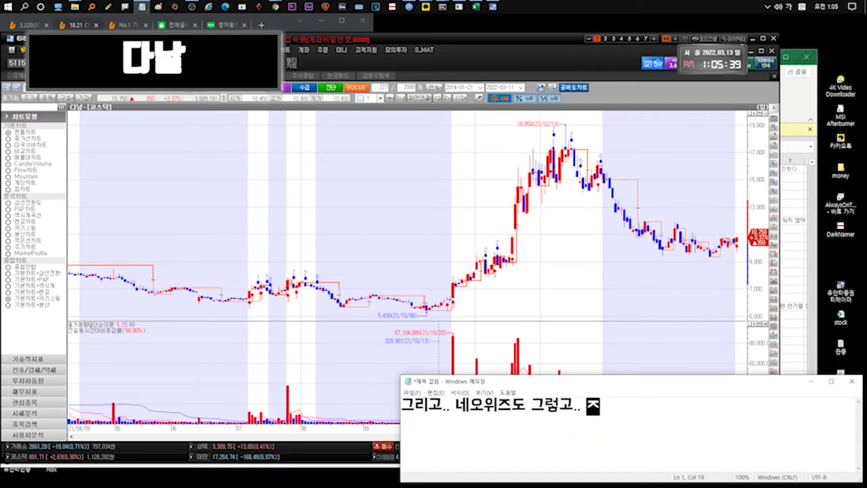
{"action": "type", "text": "많이발행하고있"}
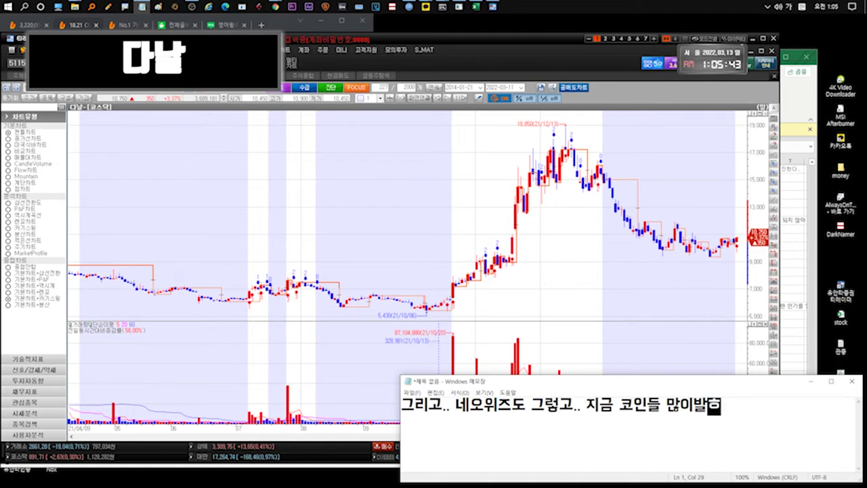
{"action": "type", "text": "는데"}
{"action": "key", "text": "Return"}
{"action": "type", "text": "다날은 게임회사가 아니다보니 이"}
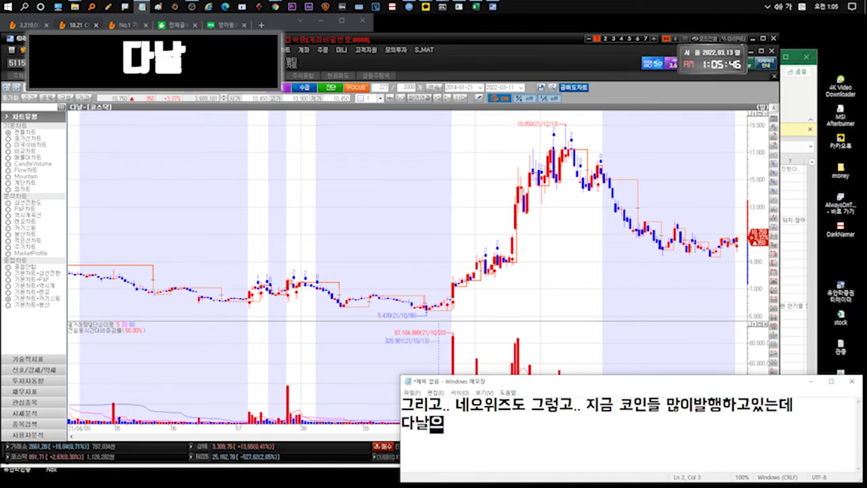
{"action": "type", "text": "번투자가"}
{"action": "key", "text": "Return"}
Add the lines "해외쪽유입!!!! (후오비에 들어갔는데 바이낸스나 다른쪽에도)" and "상장하려고 투자한것같습" to the 다날 note
{"action": "type", "text": "해외쪽유입!!!! (후오비에 들어갔는데 바이"}
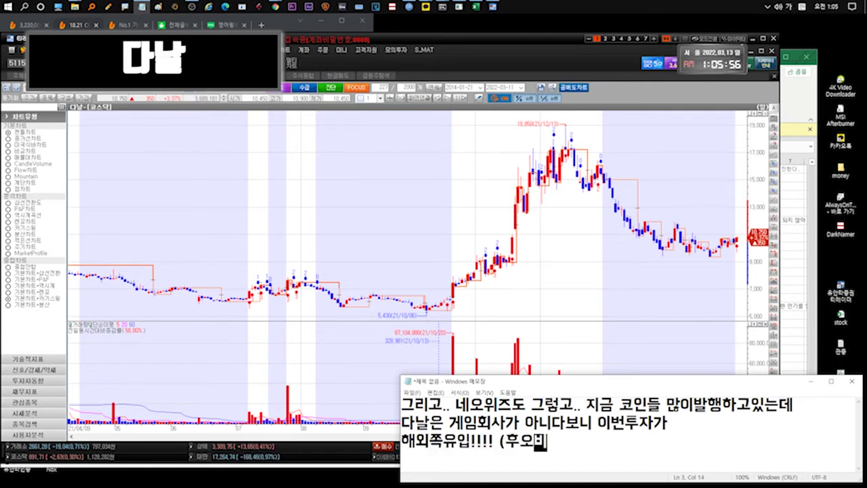
{"action": "type", "text": "낸스나 다른쪽에도)"}
{"action": "key", "text": "Return"}
{"action": "type", "text": "상장하다"}
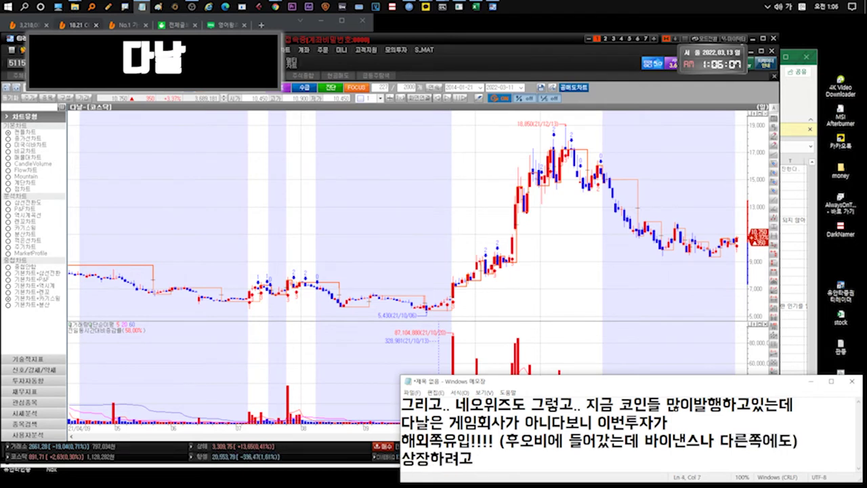
{"action": "type", "text": "투자한것같습ㄴ"}
Replace the 다날 note with "세계 최대 거래소중 하나만 거래시작되도 많이오를거에요.." and "일단 후오비는 중국이니까.. 코인제재중이죠.." on two lines
{"action": "key", "text": "ctrl+a"}
{"action": "key", "text": "Delete"}
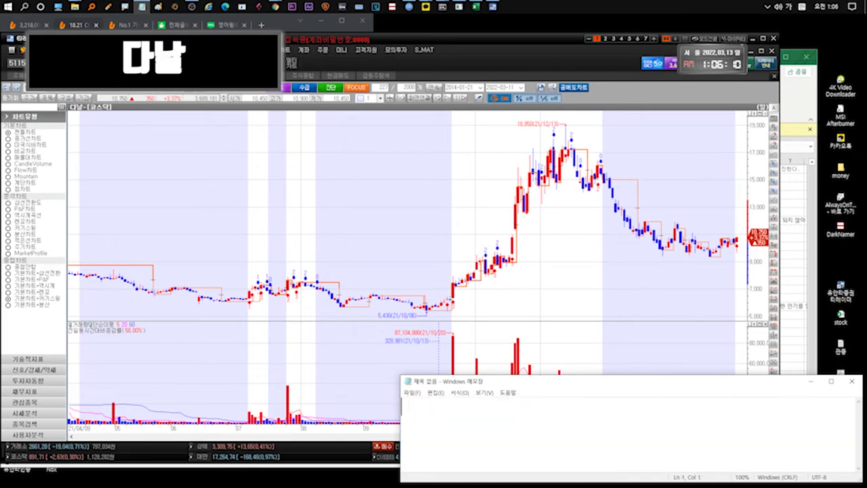
{"action": "type", "text": "세계"}
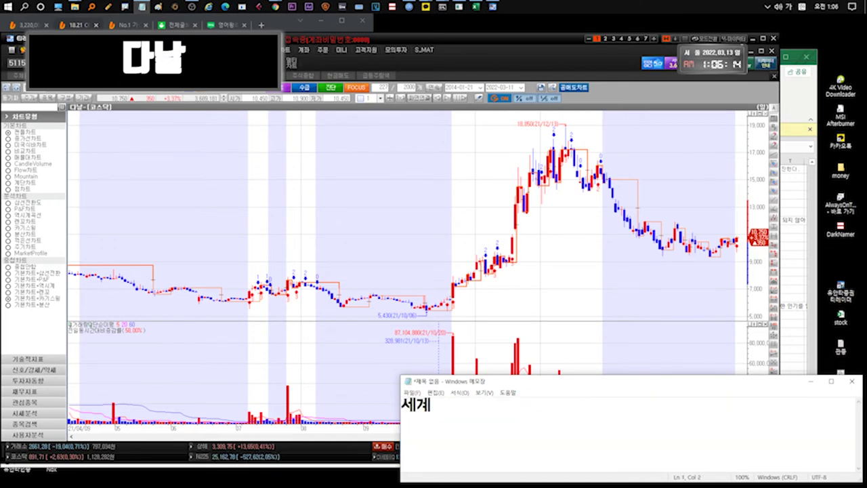
{"action": "type", "text": " 최대 거래소중 하나만 거래"}
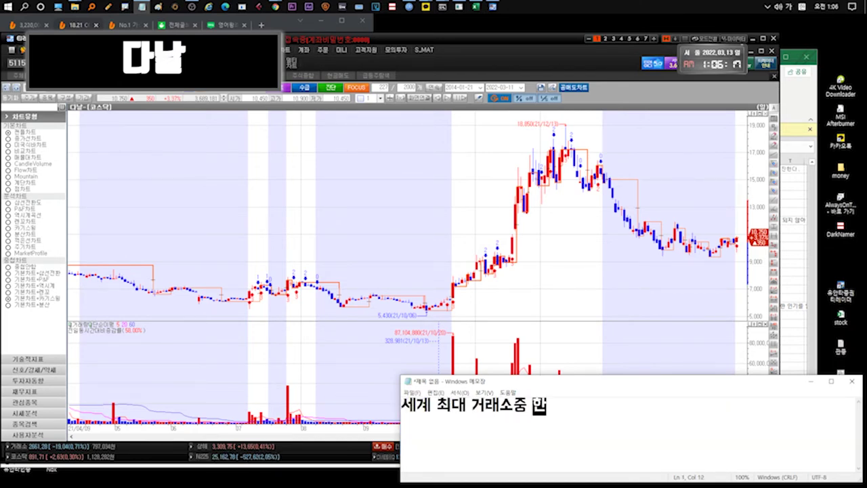
{"action": "type", "text": "시작되도 많이오"}
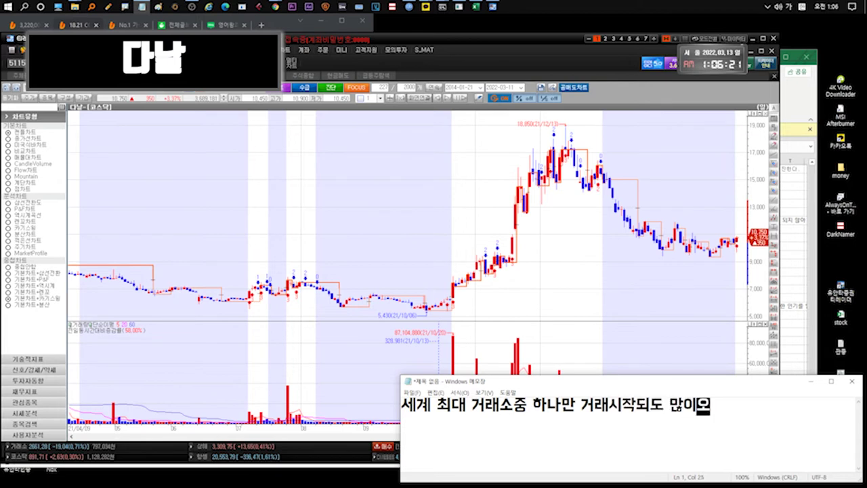
{"action": "type", "text": "를거에요.. 일단 후오비는 중국이니까.. ㅈ"}
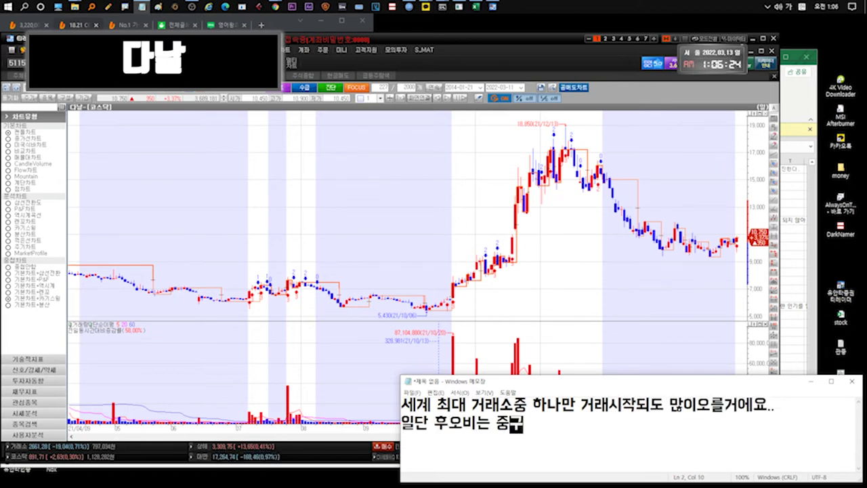
{"action": "type", "text": "코인제재중이죠.."}
Replace the note with "... 이제 지수편입도 됐고... 조만간 여기도 실적나올텐데" and "아마 괜찮을겁니다" on two lines
{"action": "key", "text": "ctrl+n"}
{"action": "key", "text": "n"}
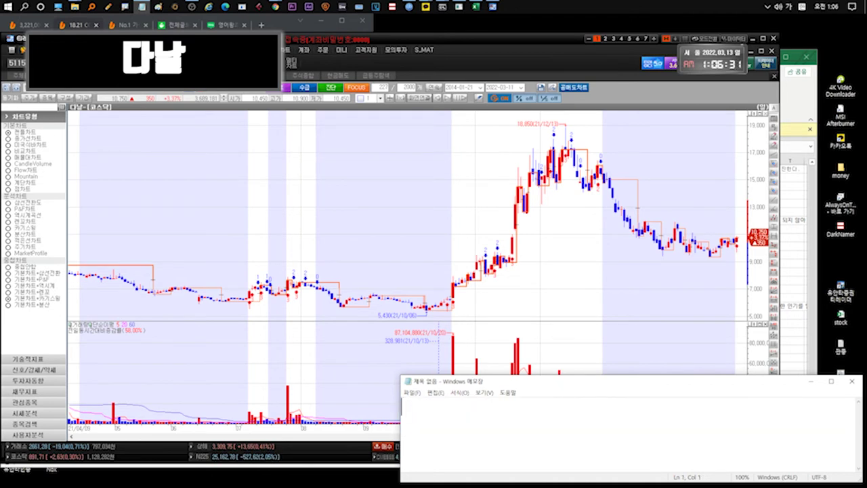
{"action": "type", "text": "... 이제 지수편입도 됐고."}
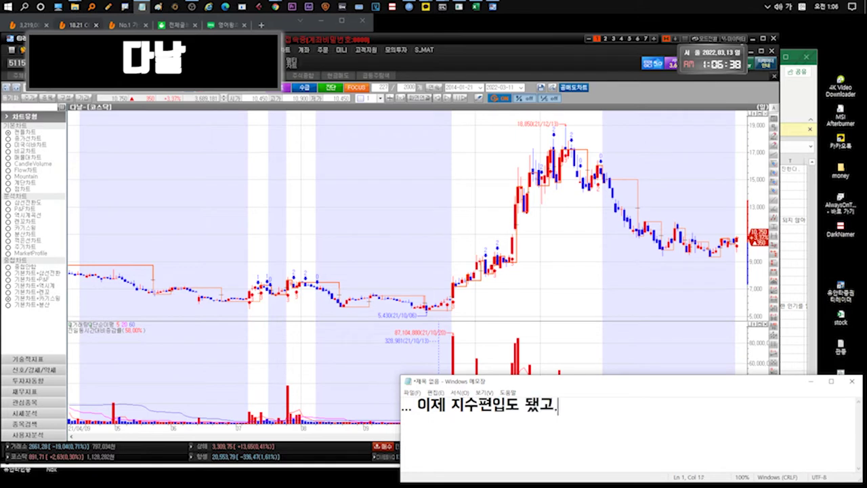
{"action": "type", "text": ".. 조만간 여기도 실적나올텐데"}
{"action": "key", "text": "Return"}
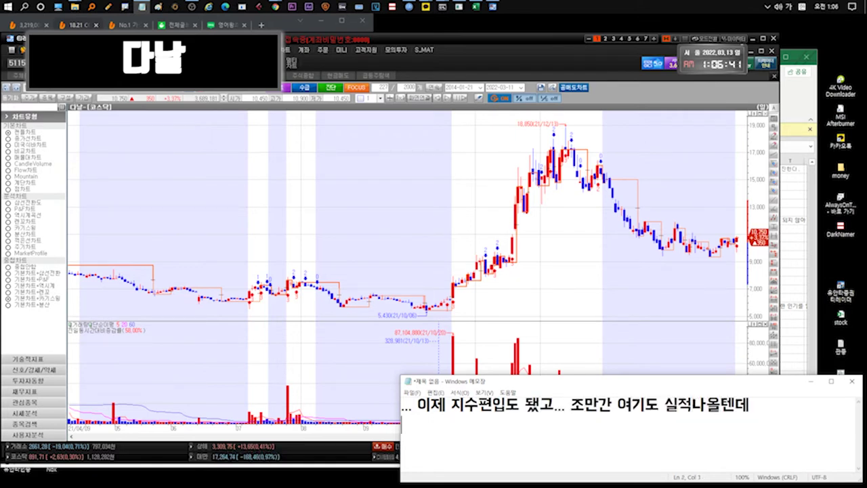
{"action": "type", "text": "아마 괜찮을겁니다"}
Replace the note with "워낙 코로나수혜를 많이 받아서 더 성장했을지는 봐야알겠는데" and a second line on "이제 로봇....카페부터 ... 오프라인쪽 성장도"
{"action": "key", "text": "ctrl+a"}
{"action": "type", "text": "워낙 코로나수혜를 많이 받아서"}
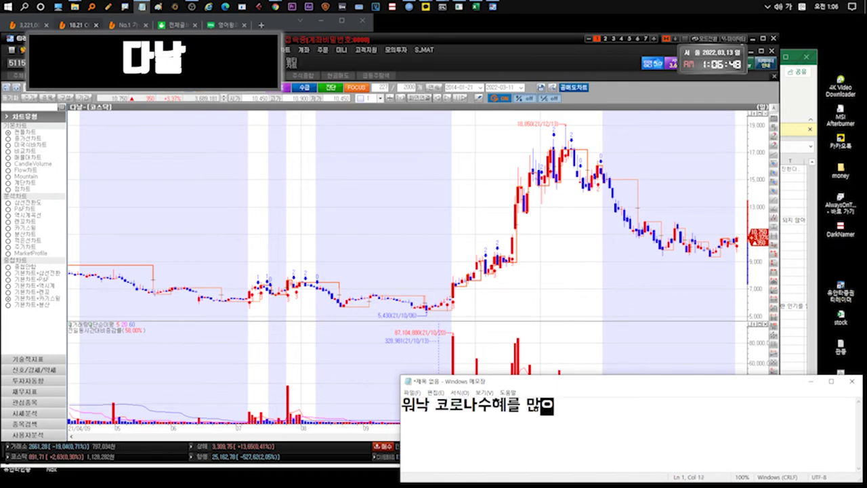
{"action": "type", "text": " 더 성장했을지는 "}
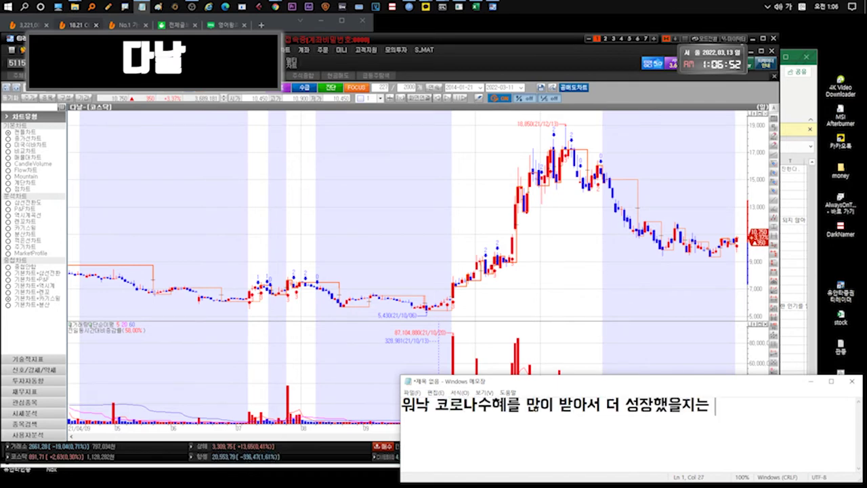
{"action": "type", "text": "봐야알겠는ㄷ데"}
{"action": "key", "text": "Return"}
{"action": "type", "text": "이제 로켓"}
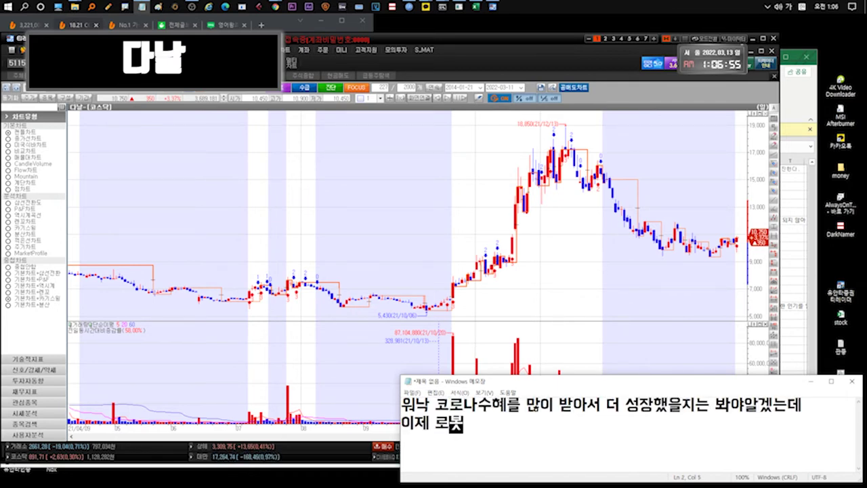
{"action": "type", "text": "....카페부ㅌ"}
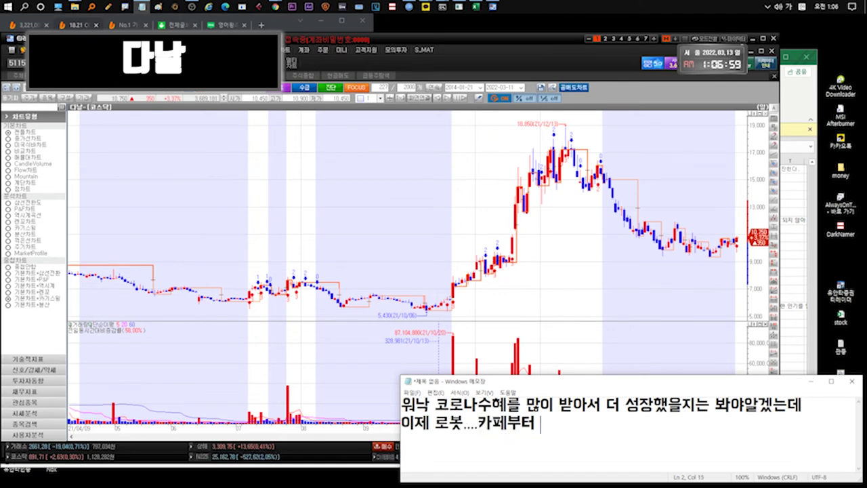
{"action": "type", "text": "터 ... 오프라인쪽 성장ㄷ"}
{"action": "type", "text": "도 나올예 ㅓ"}
Show the 유니슨 chart and replace the note with "유니슨 분위기가....", "대선이 원전쪽으로 가면서" and "살짝 아쉽게 된것같습니다."
{"action": "key", "text": "ctrl+a"}
{"action": "key", "text": "BackSpace"}
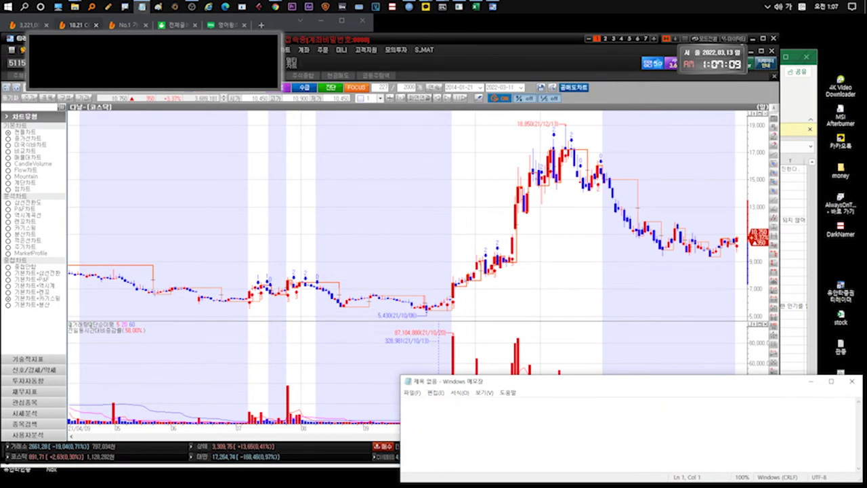
{"action": "type", "text": "유니슨"}
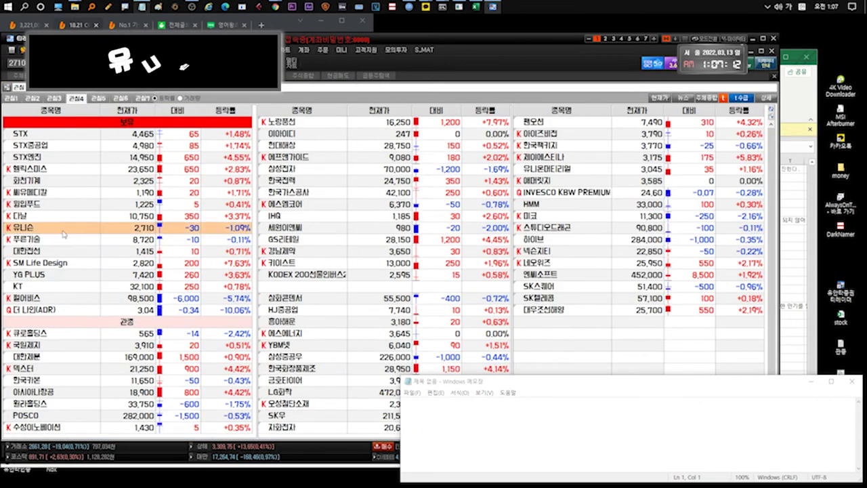
{"action": "type", "text": "유니슨 분"}
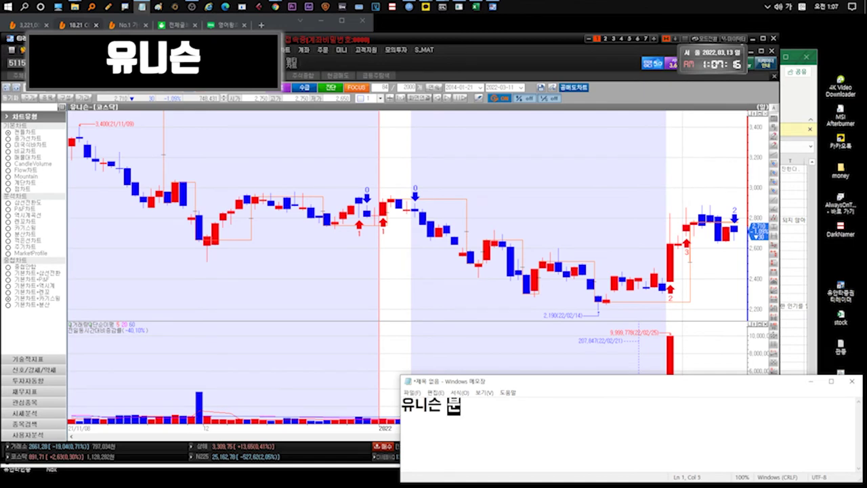
{"action": "type", "text": "위기가.대선이 원전쪽으로 가며"}
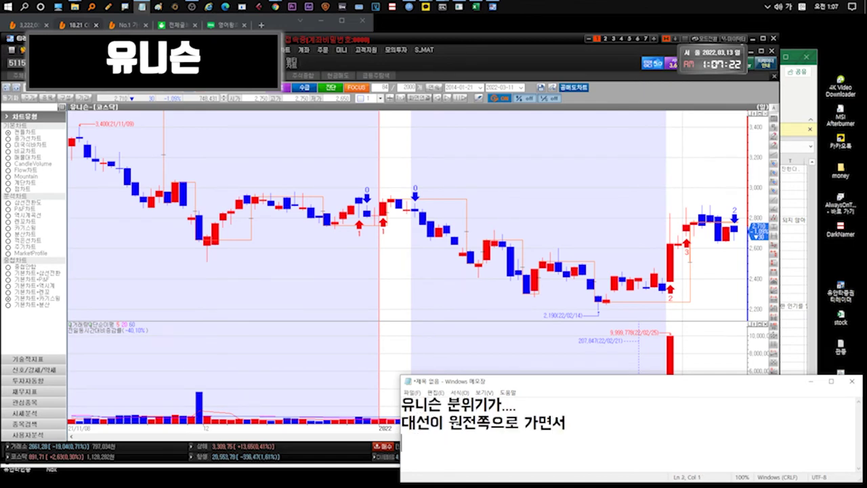
{"action": "type", "text": "살짝 아쉽게"}
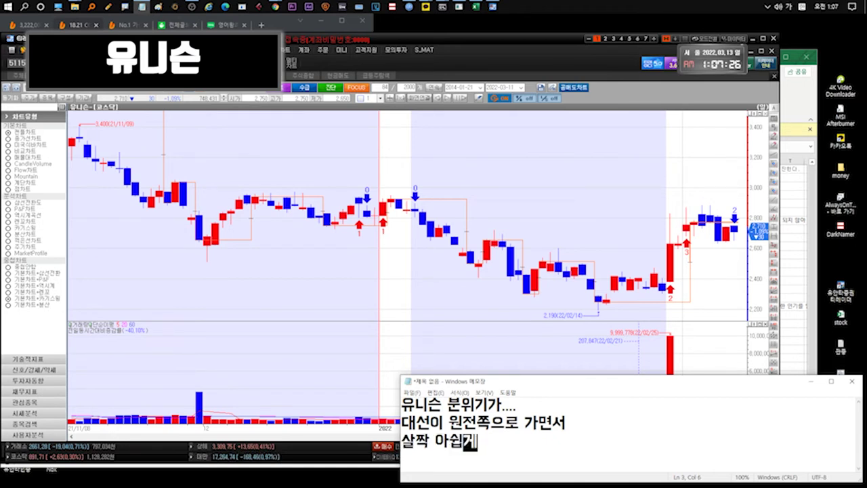
{"action": "type", "text": " 된것같습니다."}
Replace the 유니슨 note with "하지만.. 유럽쪽은 그래도 친환경쪽 이슈 크게 끌고가고있으니...." and "좀 더 존버로 가야겠지만 조만간 3천찍기를 기원하며~~"
{"action": "key", "text": "ctrl+a"}
{"action": "type", "text": "하지만.. 유럽쪽은 그래도 "}
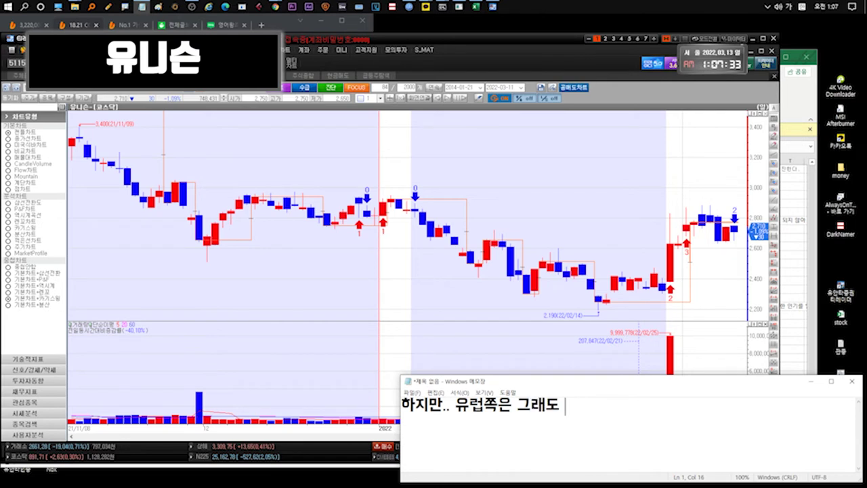
{"action": "type", "text": "친환ㄱ쪽 이슈 크게 끌고가고있으니...."}
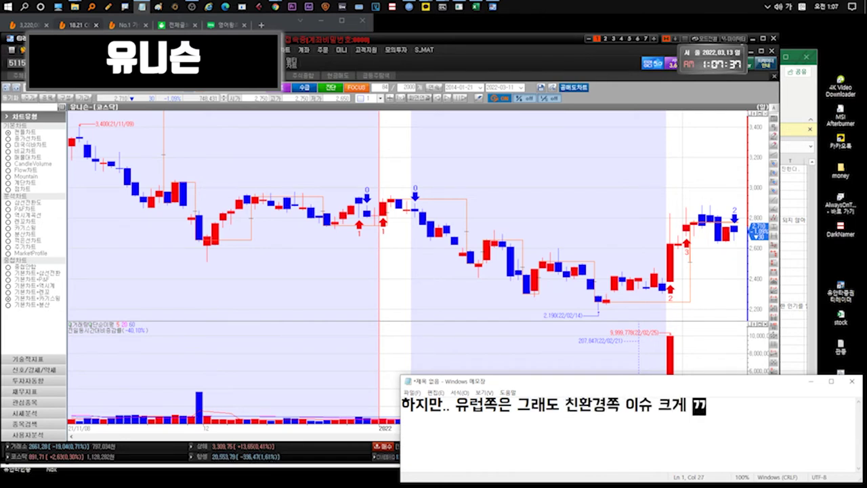
{"action": "key", "text": "Return"}
{"action": "type", "text": "좀 더 존버로 가야겠지만 "}
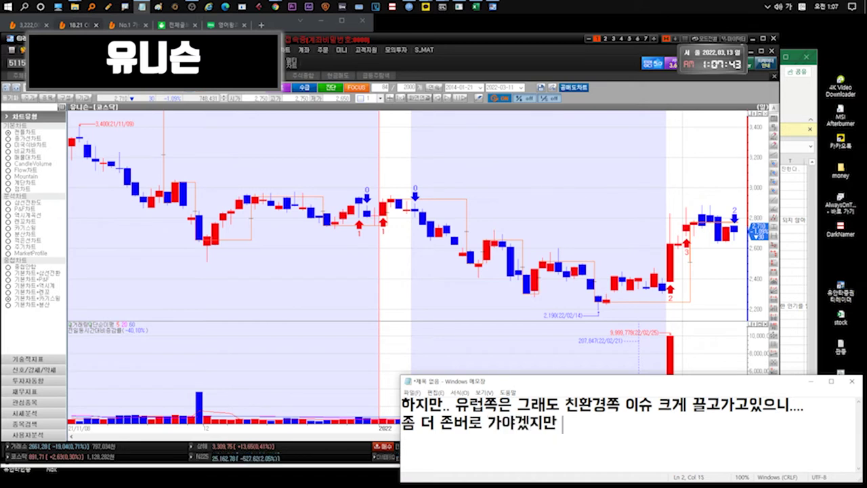
{"action": "type", "text": "조만간 3천찍기를"}
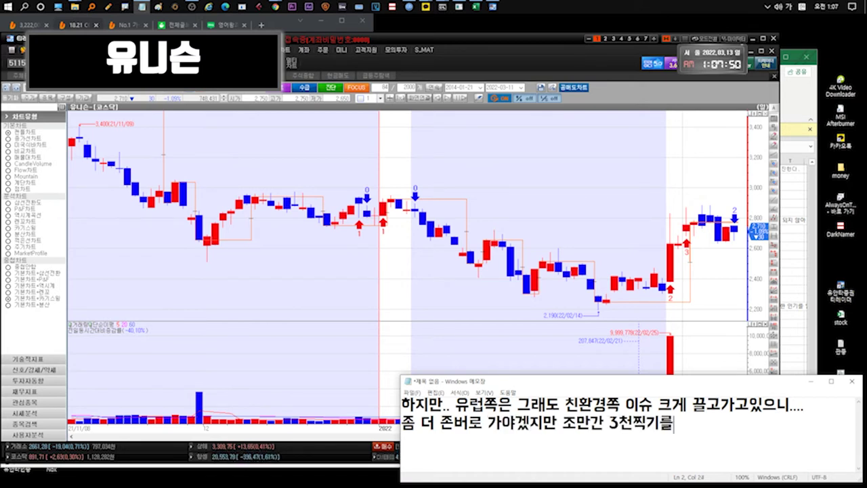
{"action": "type", "text": "기원하며~~"}
Replace the note with "단기로는 원전쪽이슈로 많이갈꺼라 힘없겠지만" and "기다림으로 극복하겠습니다. 많이 아쉽네요 ^^" on two lines
{"action": "key", "text": "ctrl+a"}
{"action": "key", "text": "BackSpace"}
{"action": "type", "text": "단기로는 뭐"}
{"action": "key", "text": "BackSpace"}
{"action": "key", "text": "BackSpace"}
{"action": "type", "text": "원전쪽이슈로 많이갈꺼라 ㅎ"}
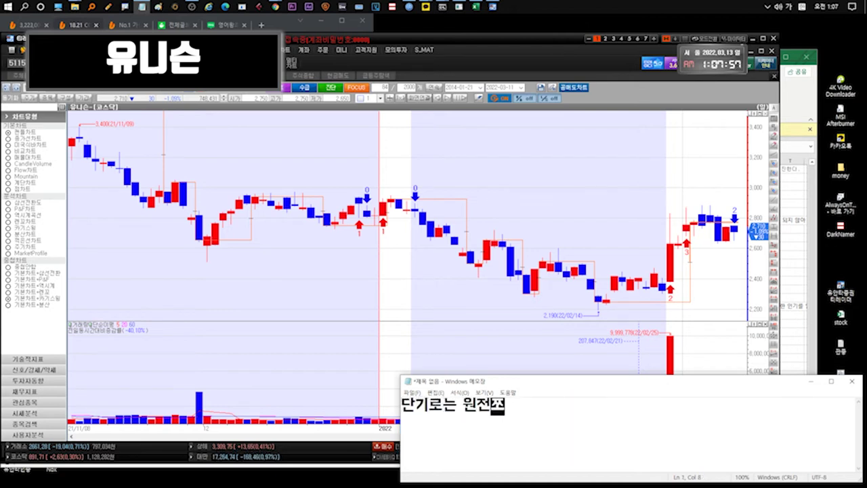
{"action": "type", "text": "힘없겠ㅈ지만"}
{"action": "key", "text": "Return"}
{"action": "type", "text": "기다림으로 극복하겠습ㄴ"}
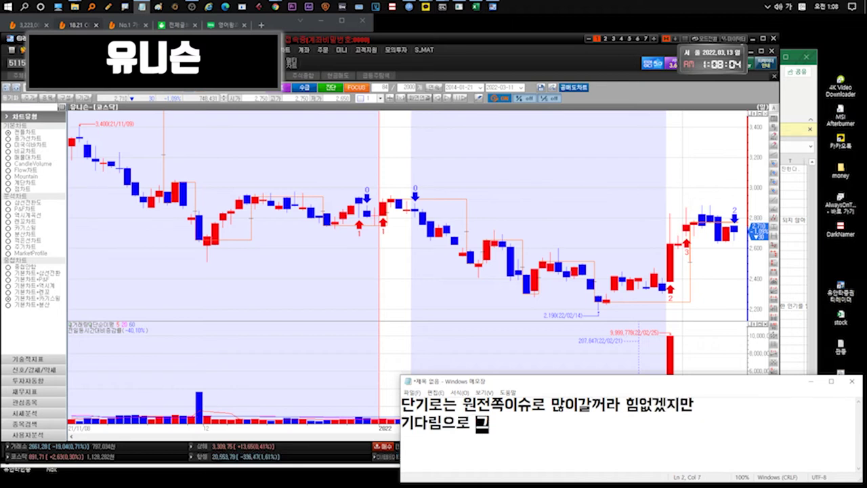
{"action": "type", "text": "니다. 많이 아쉽네요 ^^"}
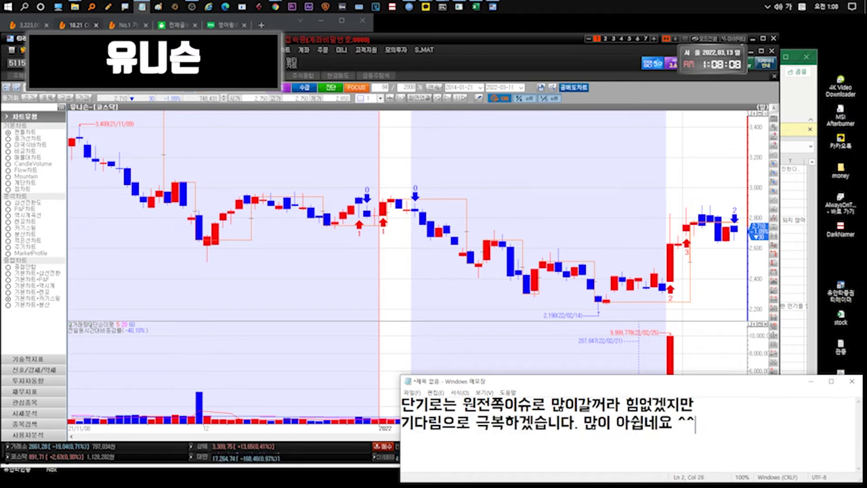
Clear the 유니슨 note and open the 푸른기술 chart from the held stocks in the watchlist
{"action": "key", "text": "ctrl+n"}
{"action": "key", "text": "n"}
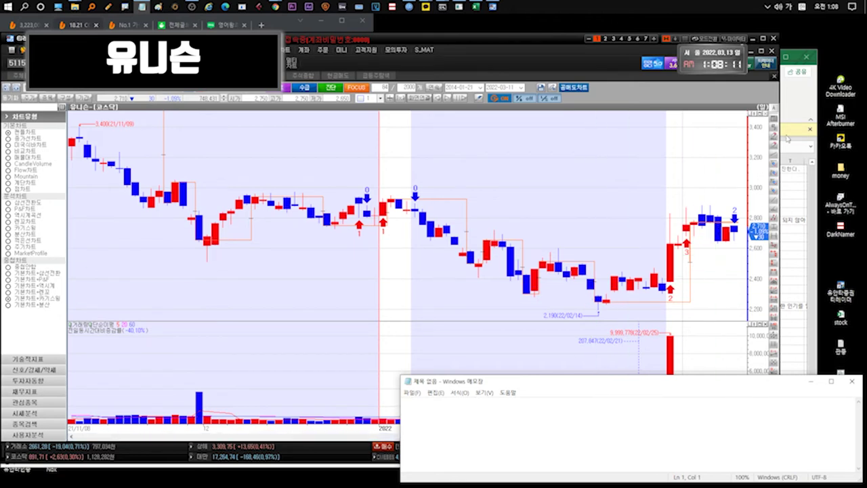
{"action": "left_click", "coordinate": [73, 328]}
{"action": "double_click", "coordinate": [31, 239]}
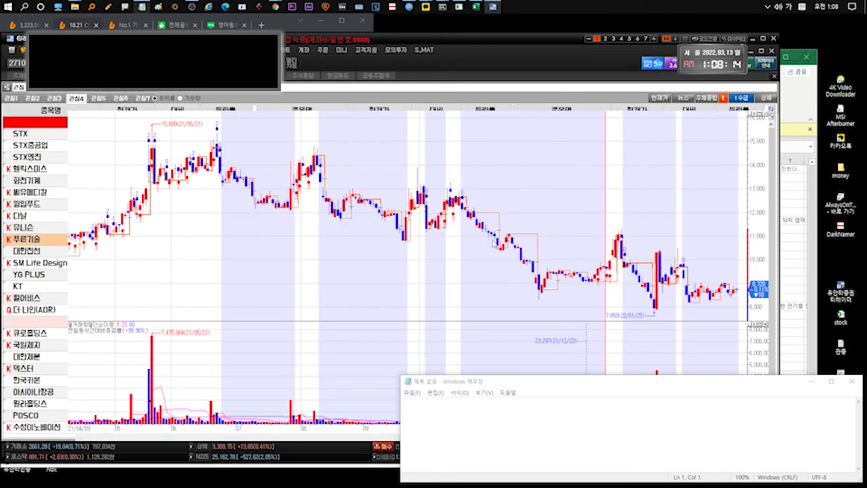
Write the note "푸른기술.. 주말에 icbm부터 북한 준전시분위기로 간다고하니" and add that 대북주들 "피말리게 생겼습니다."
{"action": "left_click", "coordinate": [516, 419]}
{"action": "type", "text": "푸른기술.. 주말에 icbm부터"}
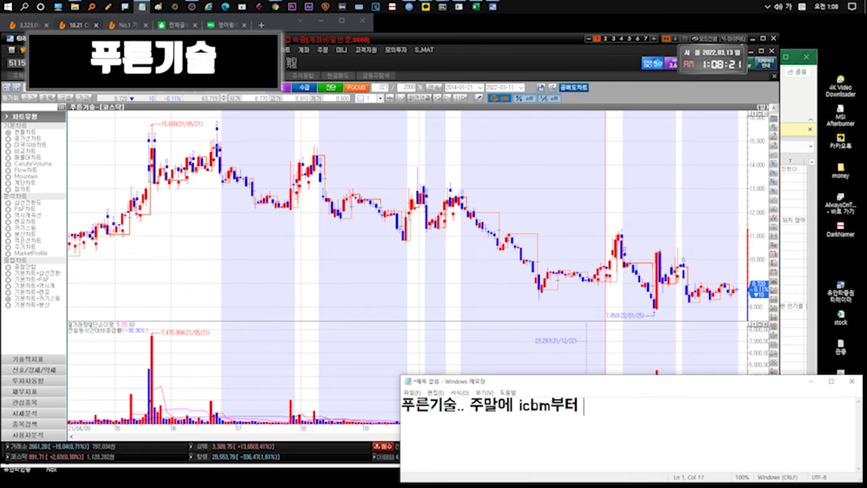
{"action": "type", "text": " 북한 준전시분위기로 간다고하니"}
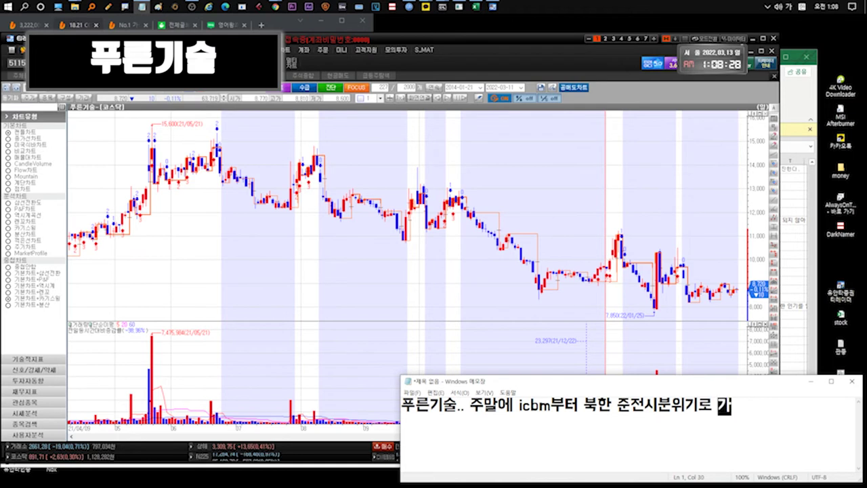
{"action": "type", "text": "대북주들 뭡"}
{"action": "type", "text": "전 피말리게 생겼습니다."}
Replace the 푸른기술 note with "여기는 현대와... 잘 엮여서 가는수밖에 없음~~"
{"action": "key", "text": "ctrl+a"}
{"action": "type", "text": "여기는 현대와... 잘 엮"}
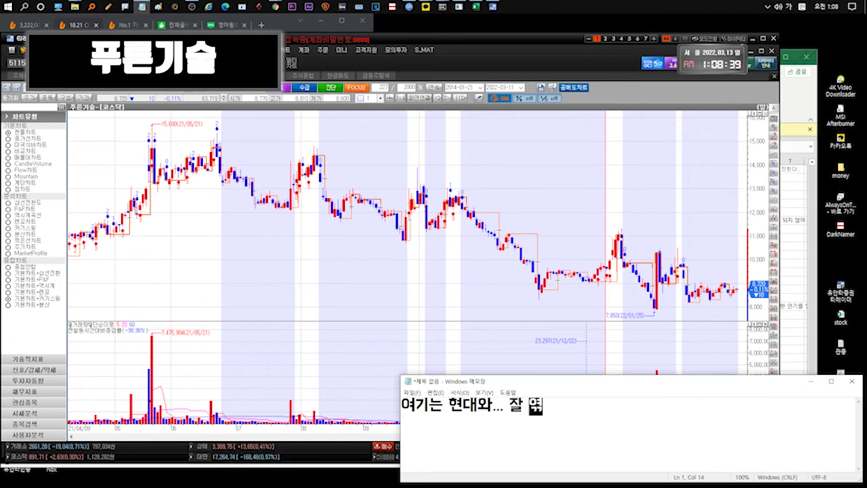
{"action": "type", "text": "여서 가는수밖에"}
{"action": "type", "text": "? 없음~~"}
Replace the note with "그래도 중간중간 뭔가 화해모드?? 분위기로 한번씩은 움직여줄수있어요"
{"action": "key", "text": "ctrl+a"}
{"action": "type", "text": "그래도 중간중가"}
{"action": "type", "text": " 뭔가 화해모드?? 분위기로 한번"}
{"action": "type", "text": "씩은 움직여줄수있어요"}
Replace the note with ";; 힘든 대북주가 되겠지만 간간히 튀어줄때 추매한거 털어내면서" and "평단작업하고 탈출하며 되겠죠", and clear it
{"action": "key", "text": "ctrl+a"}
{"action": "key", "text": "BackSpace"}
{"action": "type", "text": ";"}
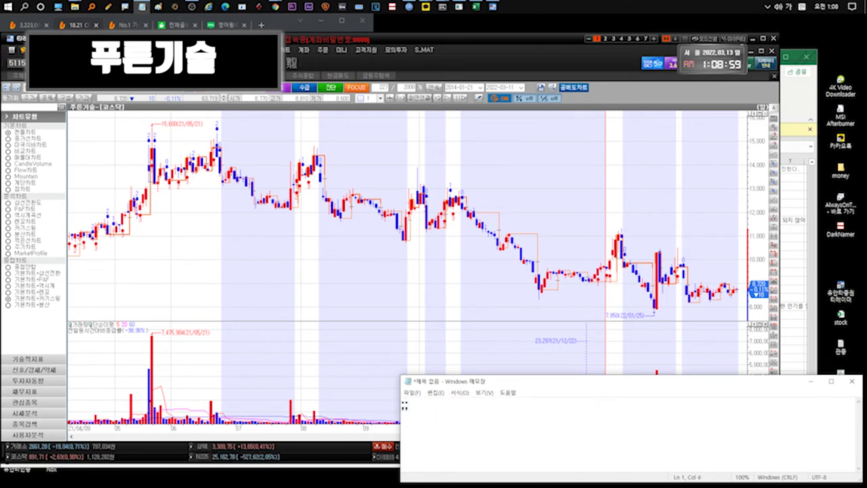
{"action": "type", "text": "; 힘든 대북주가 되겠지"}
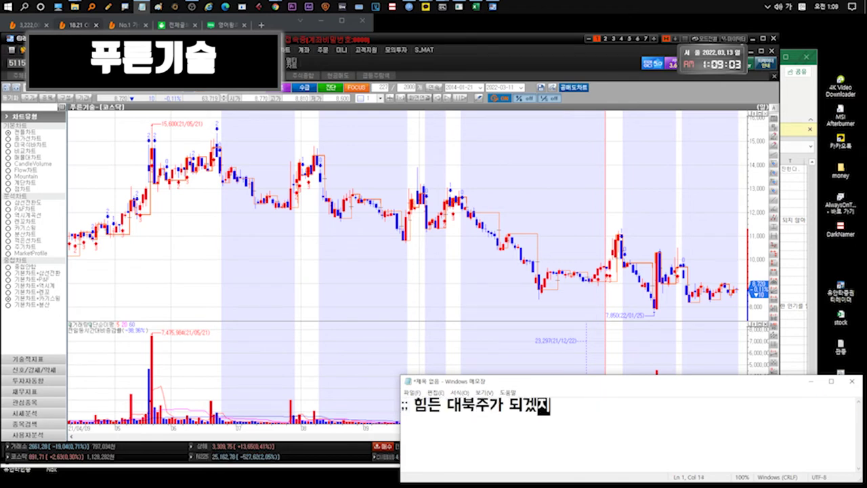
{"action": "type", "text": "만 간간히 투이ㅓ주"}
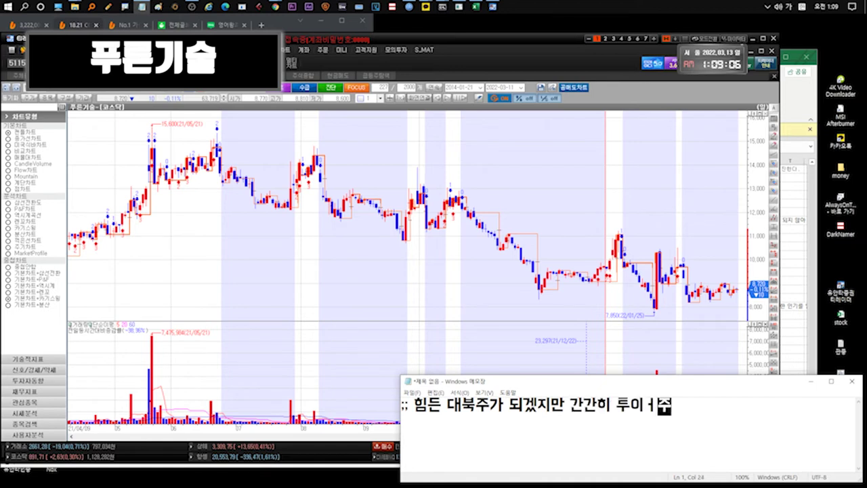
{"action": "type", "text": "줄때 추매한거 털어내면서"}
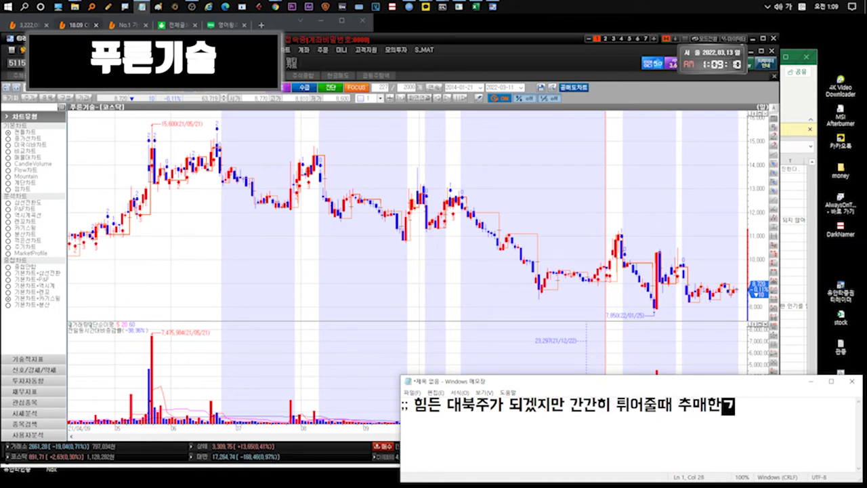
{"action": "key", "text": "Return"}
{"action": "type", "text": "퍼단작업하고 탈출하며"}
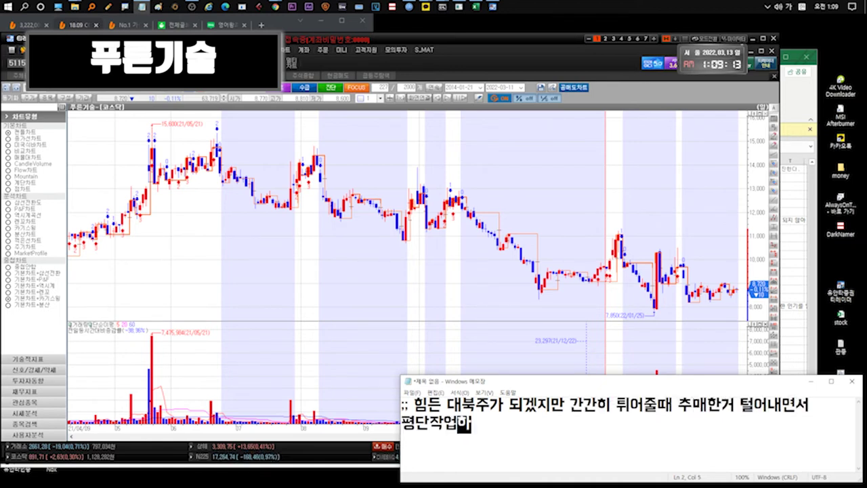
{"action": "type", "text": "ㄴ되겠죠"}
{"action": "key", "text": "ctrl+a"}
{"action": "key", "text": "BackSpace"}
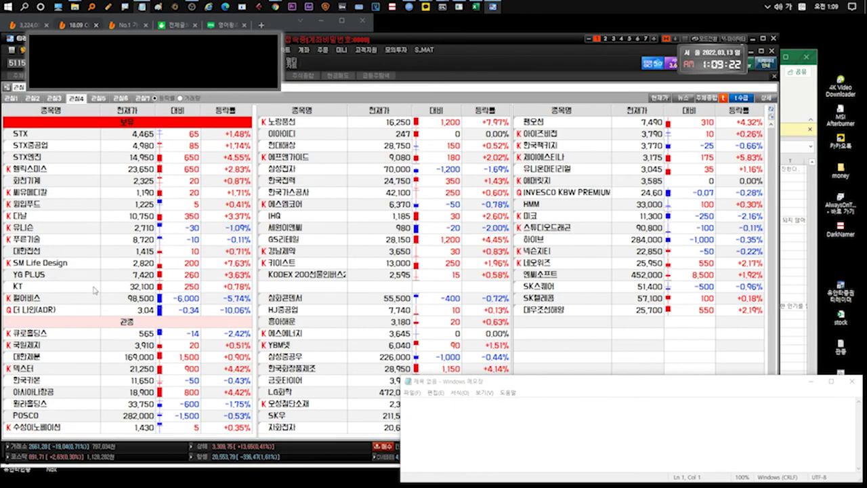
Open the 대한전선 chart, start a note with "대한전선", and switch to the Excel stock workbook's 대한전 sheet
{"action": "double_click", "coordinate": [54, 252]}
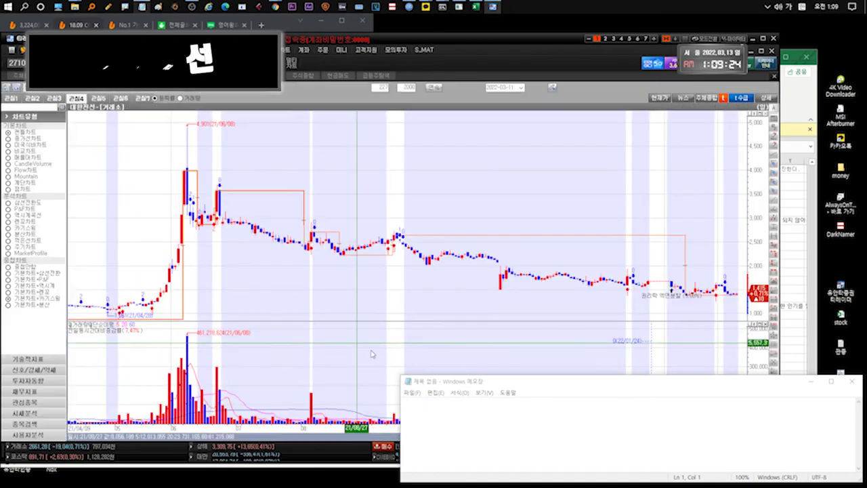
{"action": "type", "text": "대한전ㅅ"}
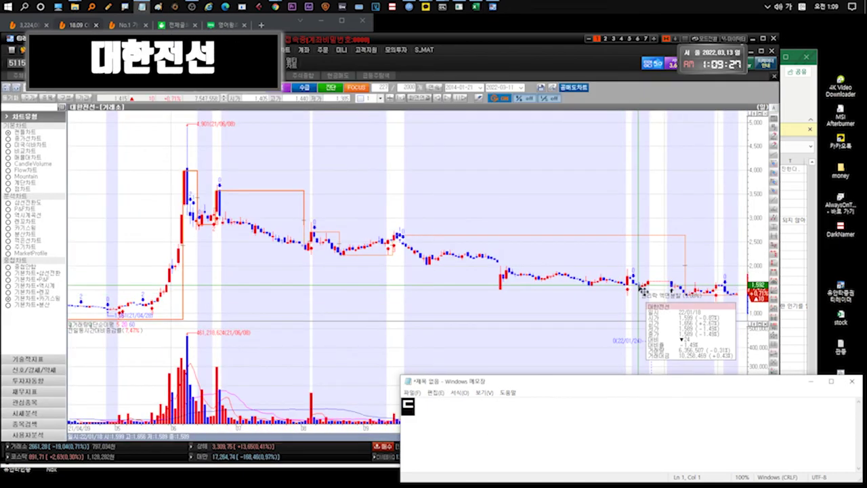
{"action": "key", "text": "alt+Tab"}
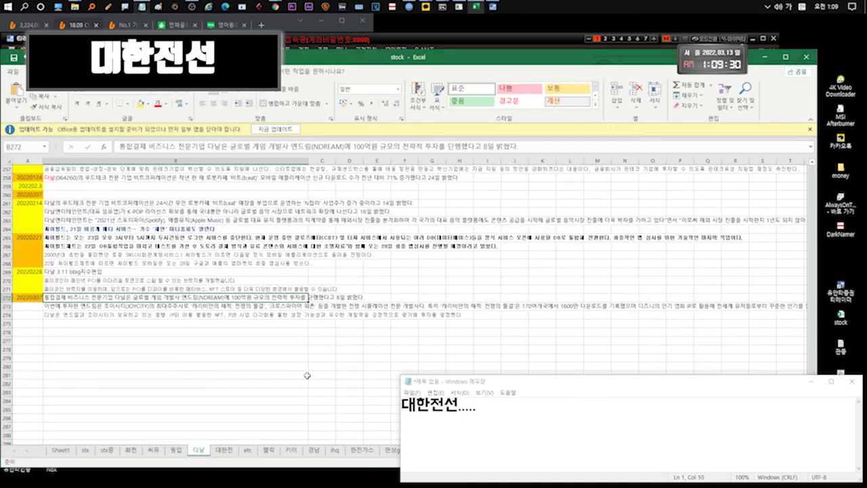
Continue the 대한전선 note with ".....원자재상승으로 수익이 단기로는 안좋을수도있는데" and a second line "모회사가 .. 호반건설이죠!!"
{"action": "type", "text": ".....원자재"}
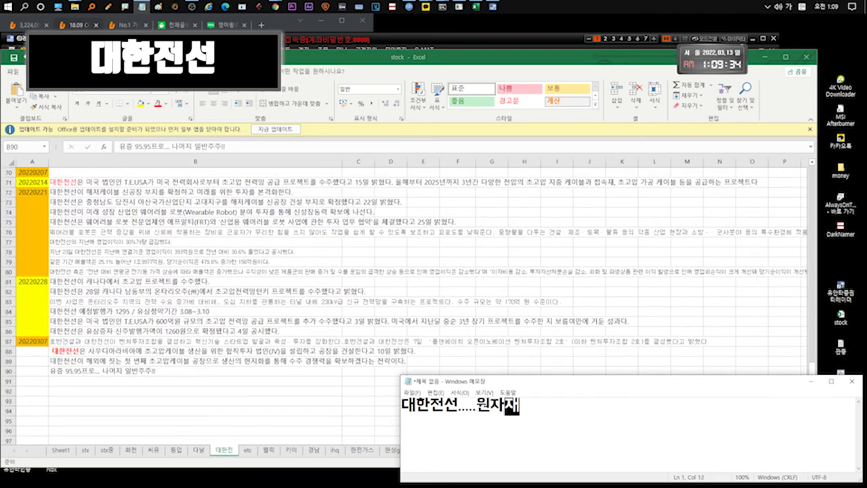
{"action": "type", "text": "상승으로 수익이 단기로는 안좋을수도있근"}
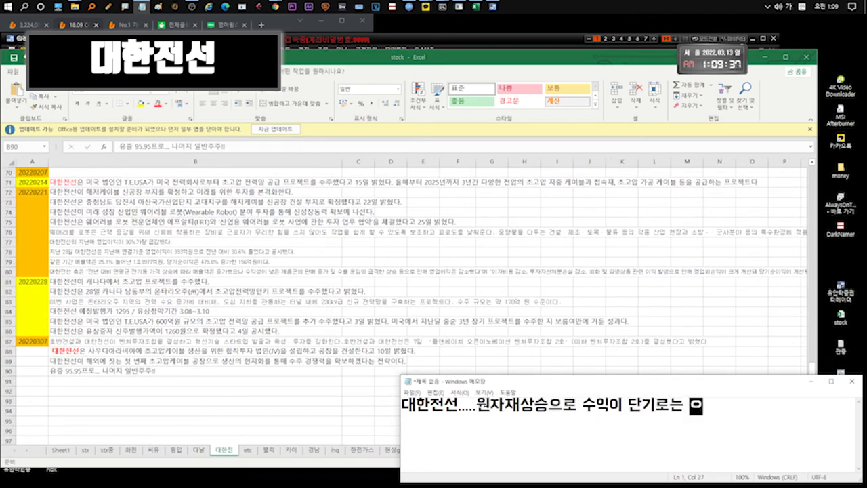
{"action": "type", "text": "데"}
{"action": "key", "text": "Return"}
{"action": "type", "text": "모회사가 "}
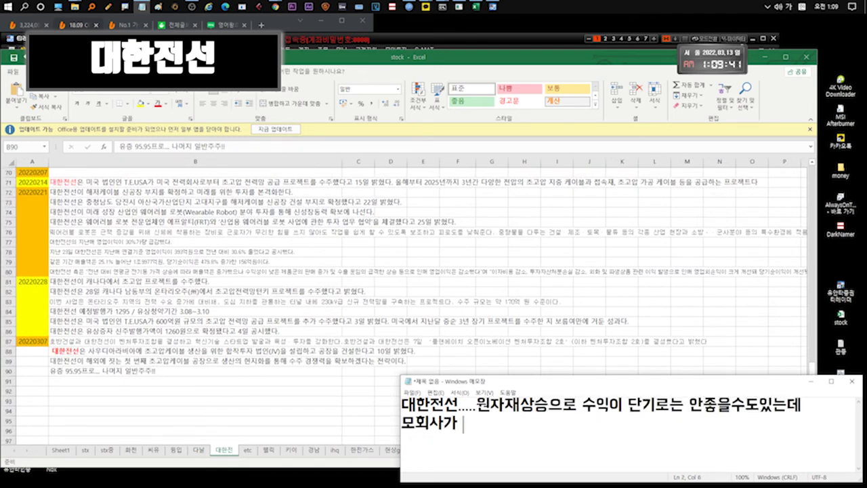
{"action": "type", "text": ".. 호반건설이죠!!"}
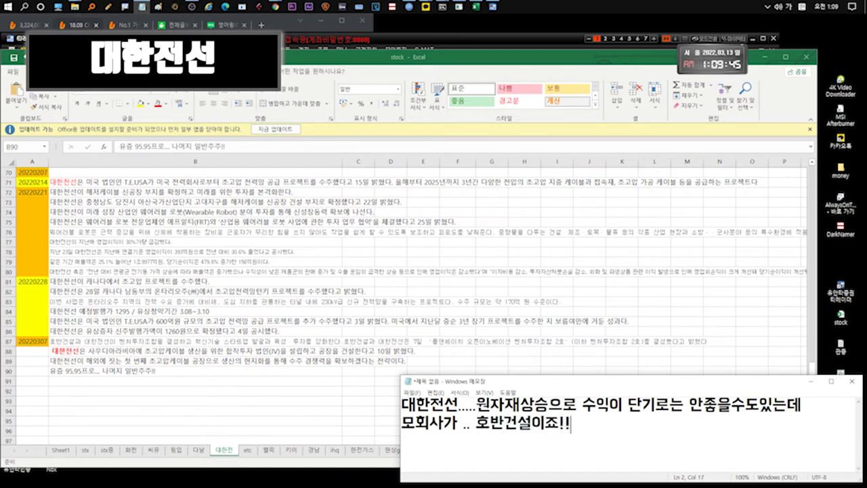
Replace the note with "호반건설... 건설주들은 대선이후 많이올랐는데 여기는 반응이없더구먼", and clear it
{"action": "key", "text": "ctrl+a"}
{"action": "type", "text": "호반건설"}
{"action": "type", "text": "... 건설주들급 대선이후 많이올랐는데 여기근"}
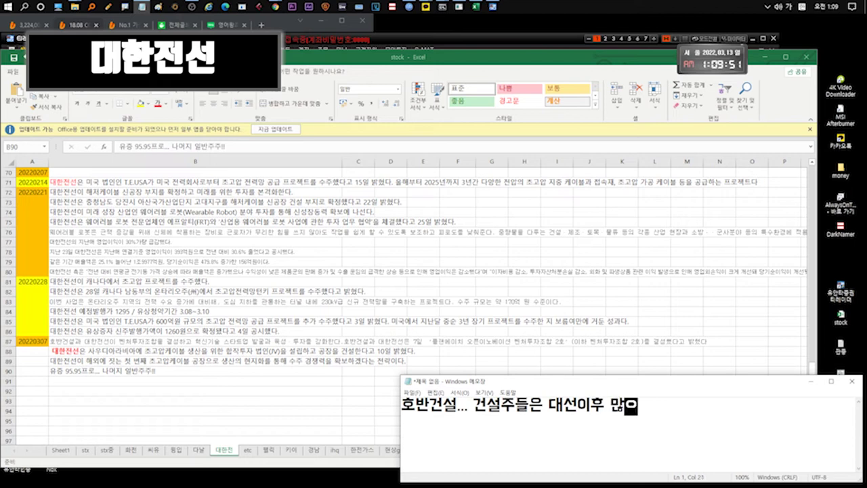
{"action": "type", "text": "반응이없더구먼"}
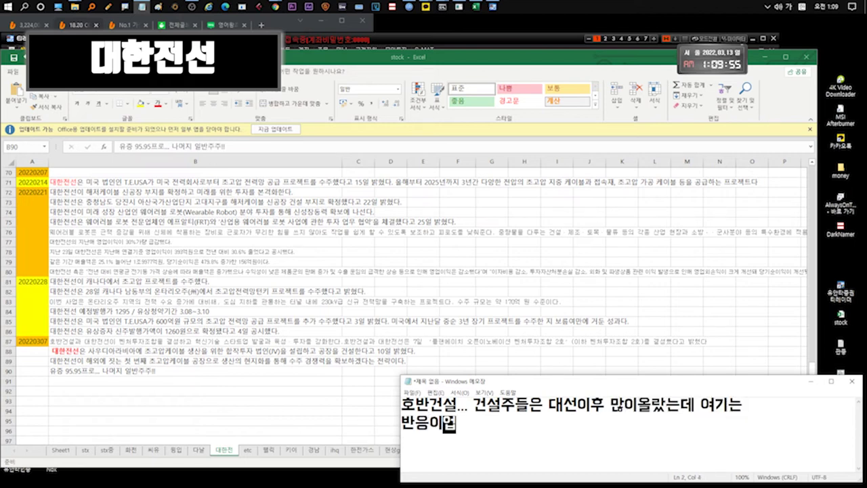
{"action": "key", "text": "ctrl+a"}
{"action": "key", "text": "BackSpace"}
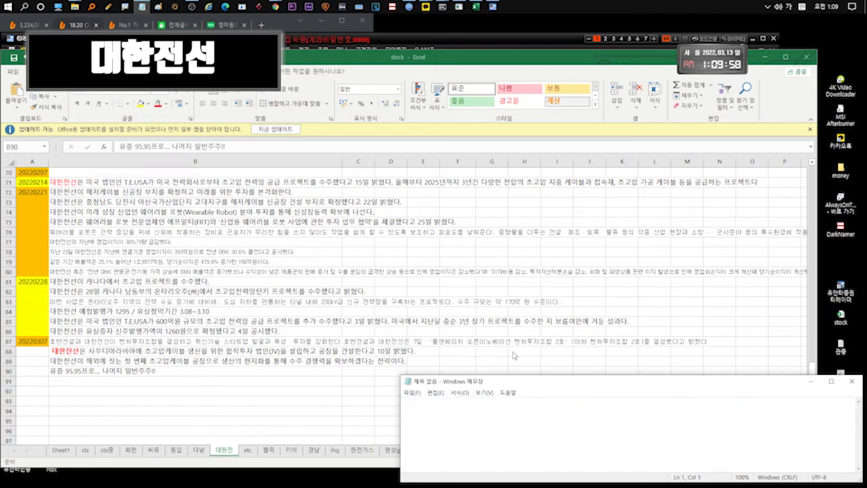
Write the note "호반이랑 벤쳐투자조합결성", replace it with "그리고 사우디 jv joint venture입니다", and clear it
{"action": "type", "text": "호반이랑 "}
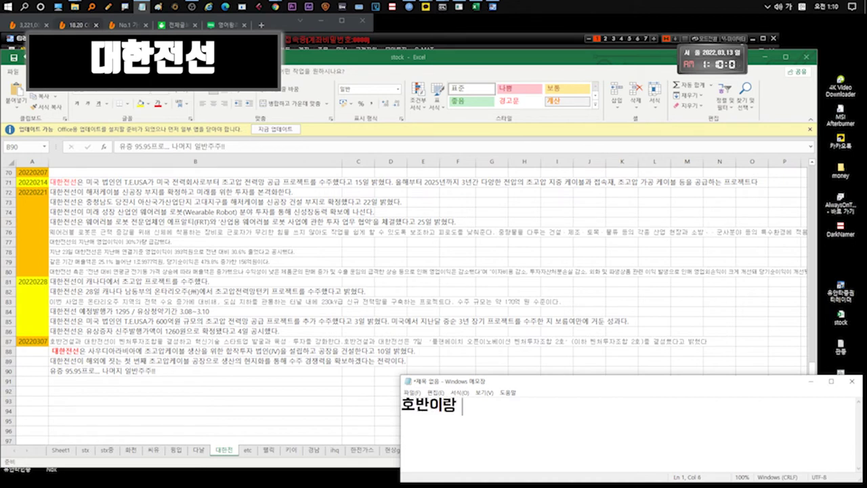
{"action": "type", "text": "벤처투자조합결성"}
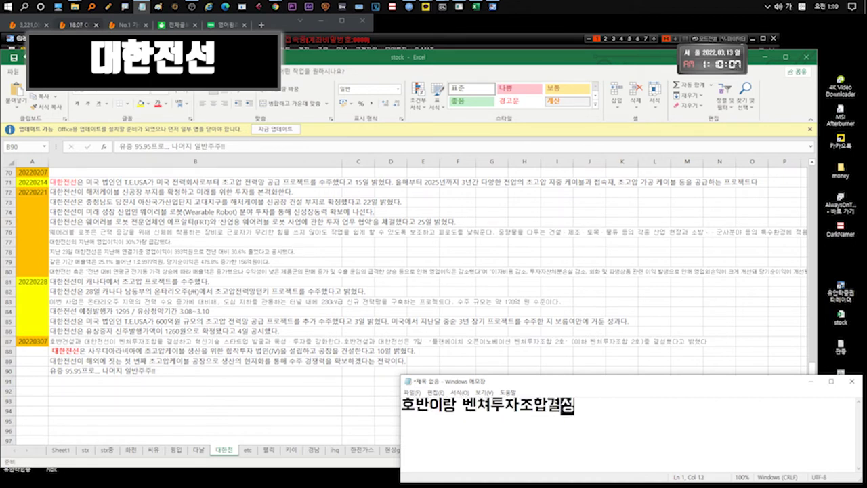
{"action": "key", "text": "ctrl+a"}
{"action": "key", "text": "BackSpace"}
{"action": "type", "text": "그리고 사우디"}
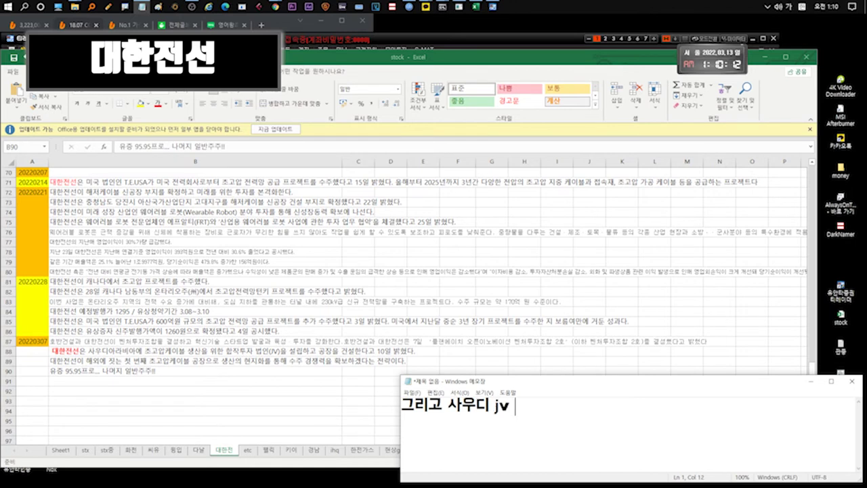
{"action": "type", "text": " jv joint venture입니다"}
{"action": "key", "text": "ctrl+a"}
{"action": "key", "text": "BackSpace"}
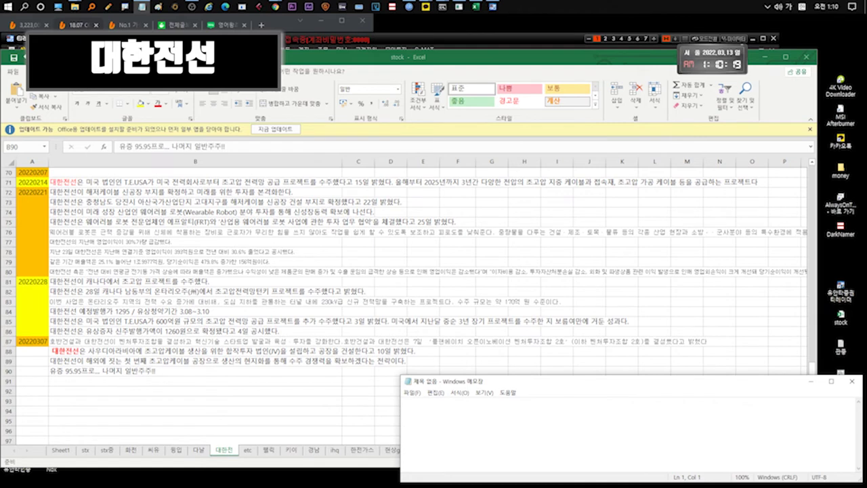
Write the note "유증은 구주주 95프로완료. 나머지는 일반주주들상대로~" with a second line "100프로는 넘길것같습니다."
{"action": "type", "text": "유증은 구주주 95프로완료. 나머지는 "}
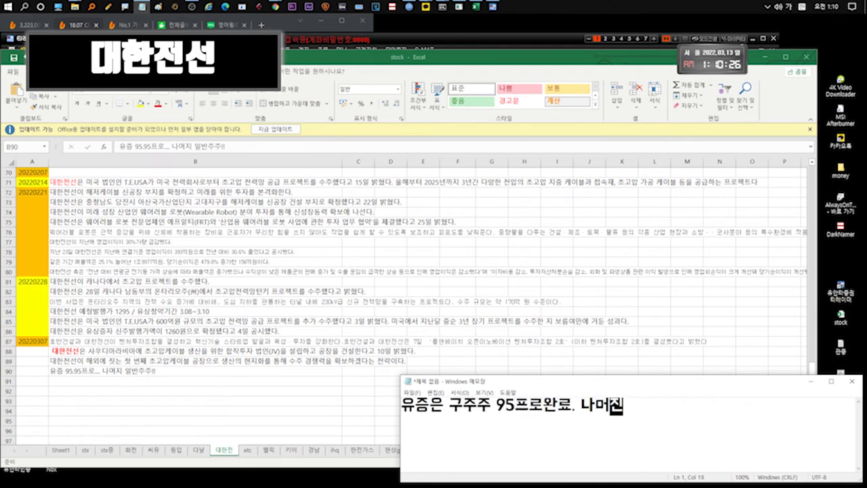
{"action": "type", "text": "일반"}
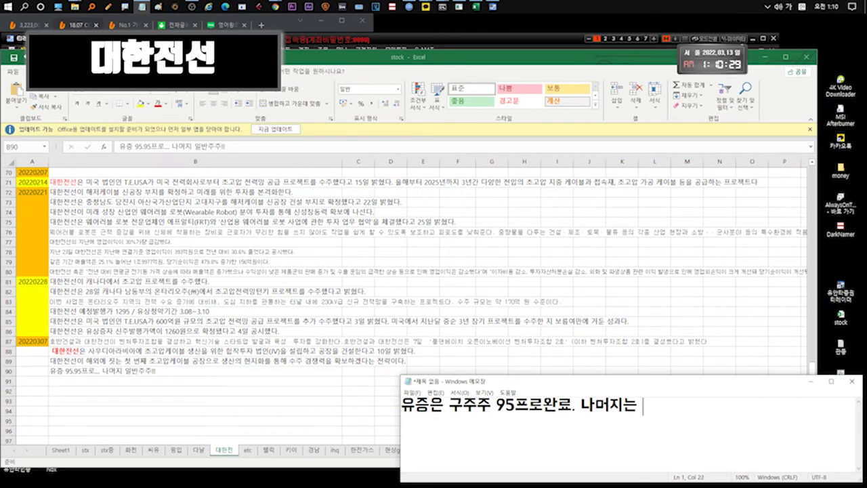
{"action": "type", "text": "일반주주들상대로~"}
{"action": "key", "text": "Return"}
{"action": "type", "text": "100프로는 넘길것같습니다."}
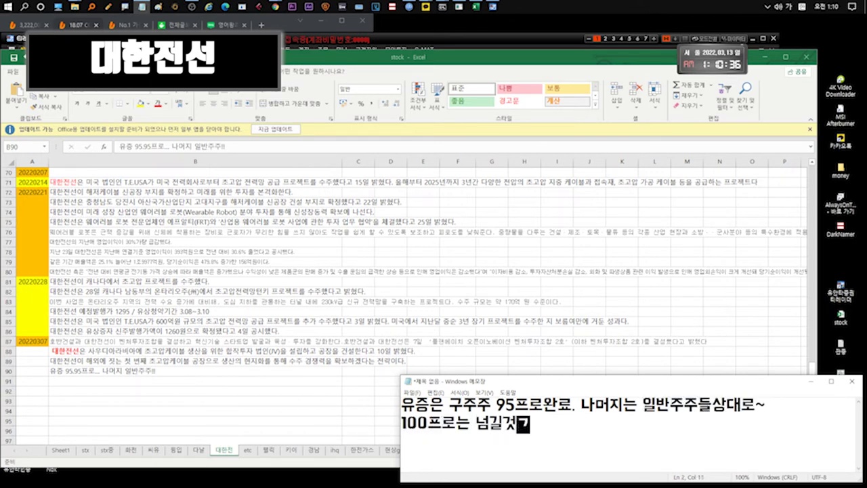
Replace the rights-offering note with "호반이 어떻게 이끌어가는지.. 봐야겠네요"
{"action": "key", "text": "ctrl+a"}
{"action": "key", "text": "BackSpace"}
{"action": "type", "text": "호반이 어떻게"}
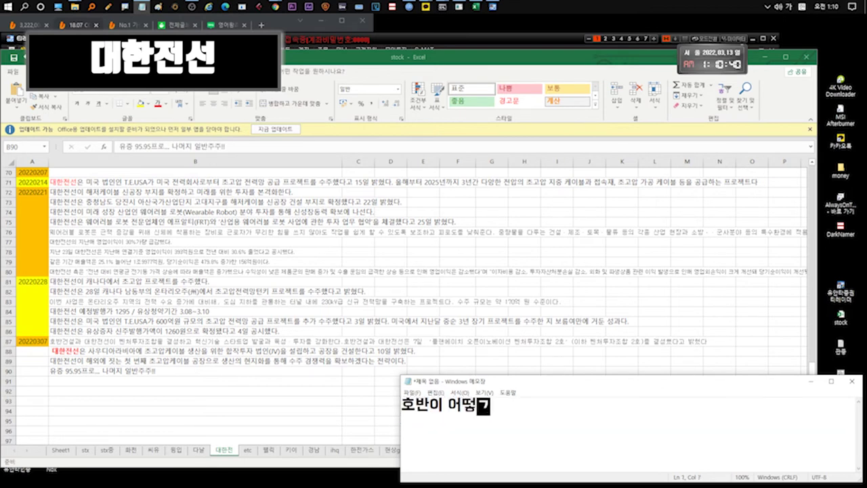
{"action": "type", "text": " 이끌어가는지.. 봐야겠네요"}
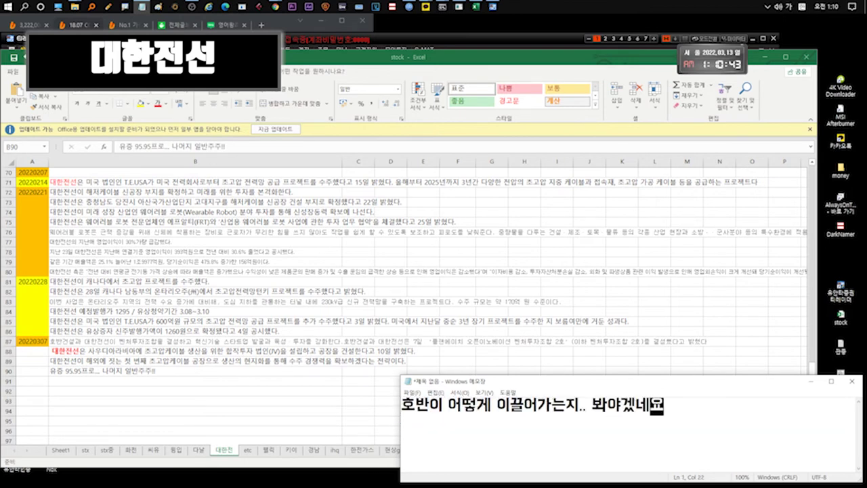
Replace the note with "건설 많아지면 전선도 많이쓰겠죠...." and "재건축들어갈시~~~~", and clear it
{"action": "key", "text": "ctrl+a"}
{"action": "key", "text": "BackSpace"}
{"action": "type", "text": "ㄱ건설 많아지면 전선도 많이"}
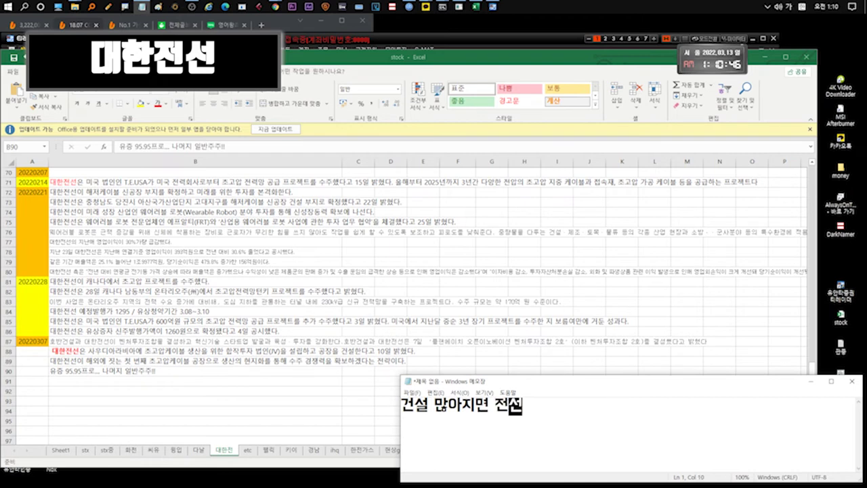
{"action": "type", "text": "쓰겠죠"}
{"action": "type", "text": "재건축들어가"}
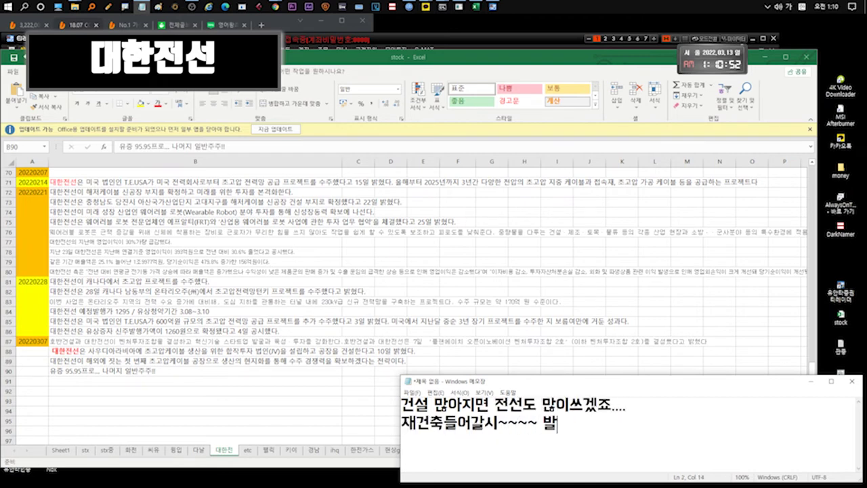
{"action": "key", "text": "ctrl+a"}
{"action": "key", "text": "Delete"}
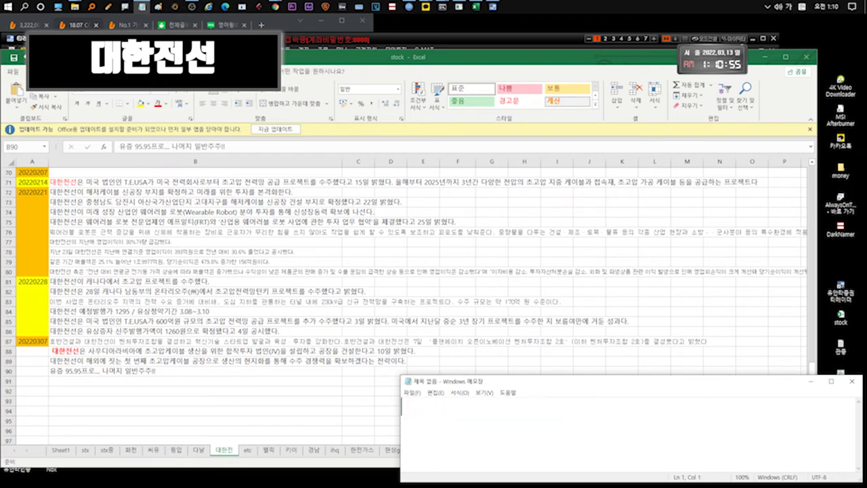
Return to the 대한전선 chart and write the note "차트는.. 일단 유증후 반응올테니 존버로!!" followed by "저는 유증했습니다..."
{"action": "left_click", "coordinate": [458, 46]}
{"action": "left_click", "coordinate": [533, 428]}
{"action": "type", "text": "차트"}
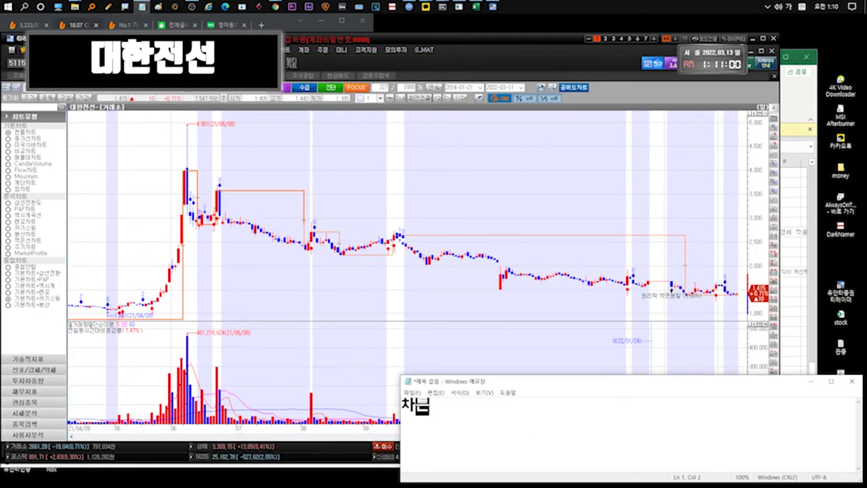
{"action": "type", "text": "는.. 일단 유섬"}
{"action": "type", "text": "후 반응올테니 조"}
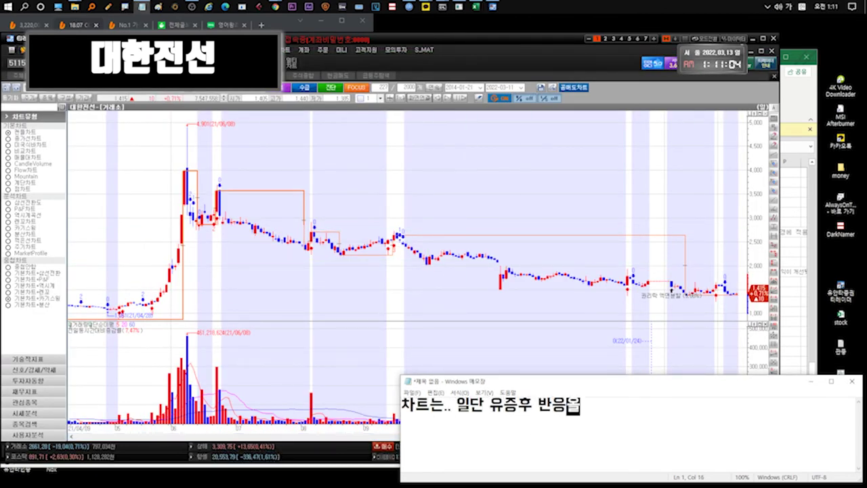
{"action": "type", "text": "로!!"}
{"action": "key", "text": "Return"}
{"action": "type", "text": "저는 유"}
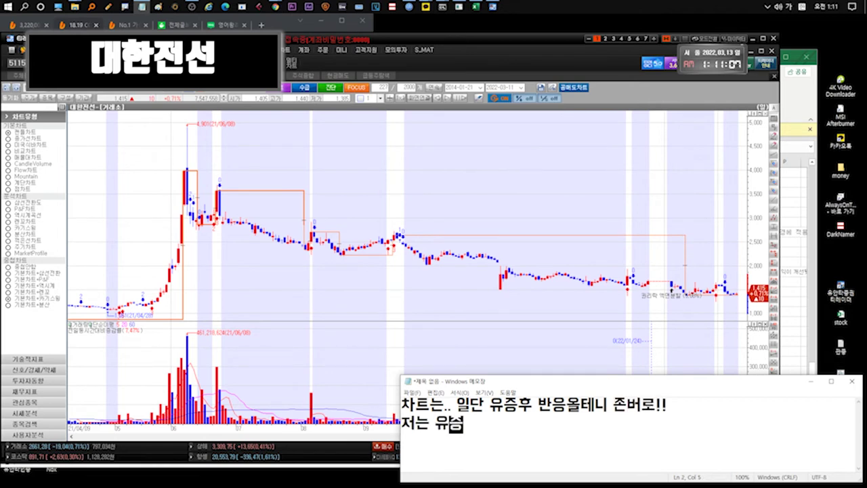
{"action": "type", "text": "증했습니다..."}
{"action": "key", "text": "Return"}
Add the line "예수금계산을 잘못해서... 돈은있는데 d+2가 되야 매수할수있어서" to the note
{"action": "type", "text": "예수금"}
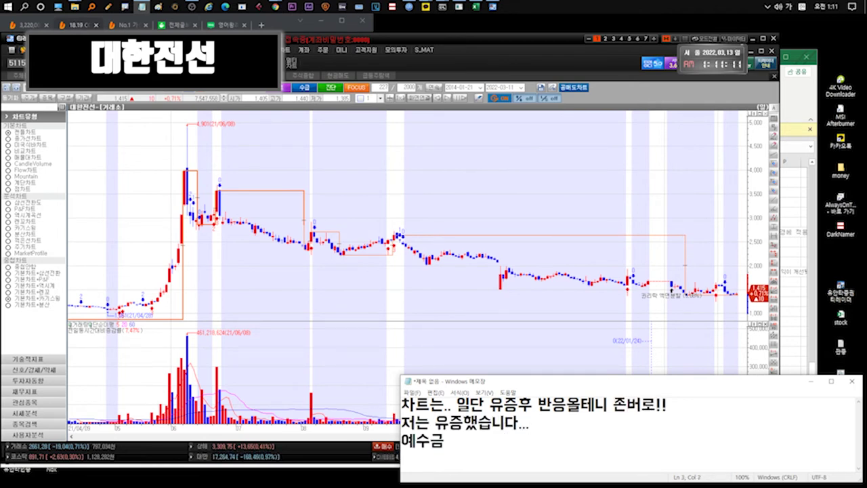
{"action": "type", "text": "계산을 잘못해서... 도"}
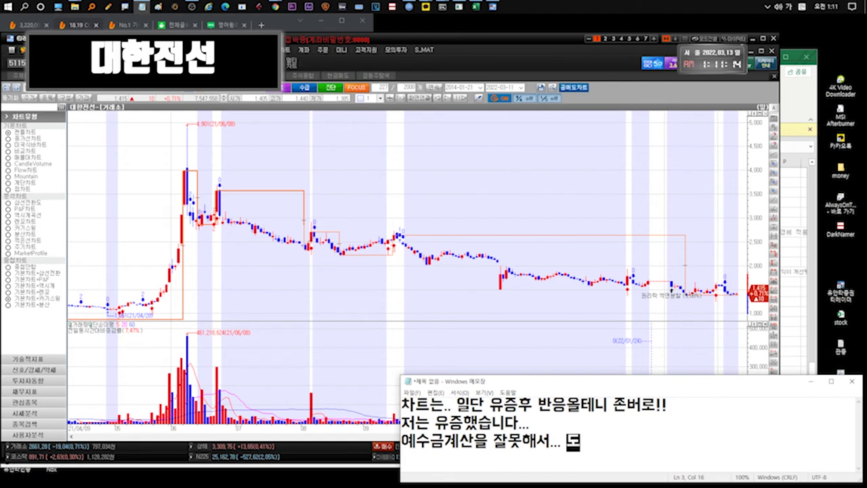
{"action": "type", "text": "ㄴ은있느"}
{"action": "type", "text": "ㄴ데 d+2가 되야 "}
{"action": "type", "text": "매수할수있어서"}
{"action": "key", "text": "Return"}
Add the lines "제가 가진... 유증 100프로 못하고 92프로정도 했습니다." and "나머지 ... 그냥 10프로 팔껄하는 아쉬움이 있네요" to the note
{"action": "type", "text": "제"}
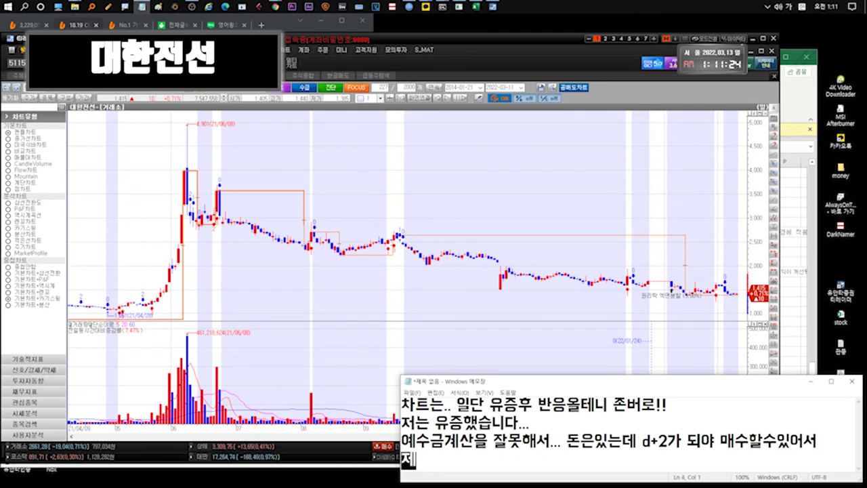
{"action": "type", "text": "가 가진..."}
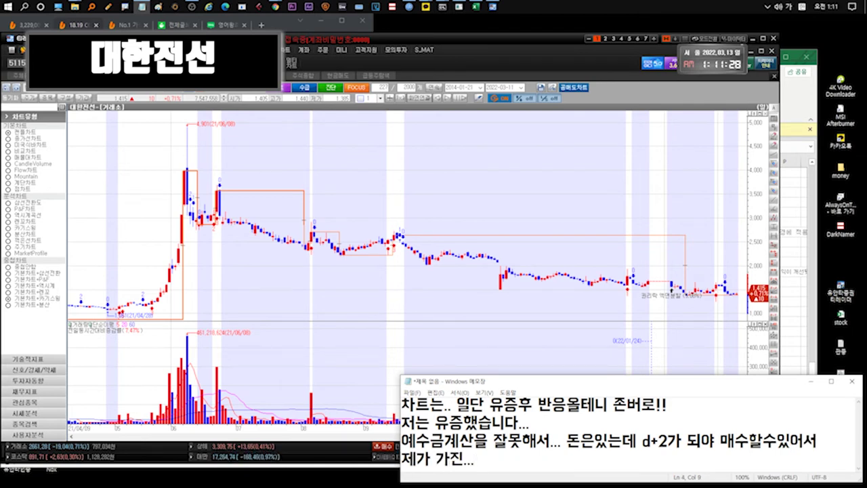
{"action": "type", "text": " 유증 100프로 못하고 92프로저"}
{"action": "type", "text": "도 했습니다."}
{"action": "key", "text": "Return"}
{"action": "type", "text": "나머지"}
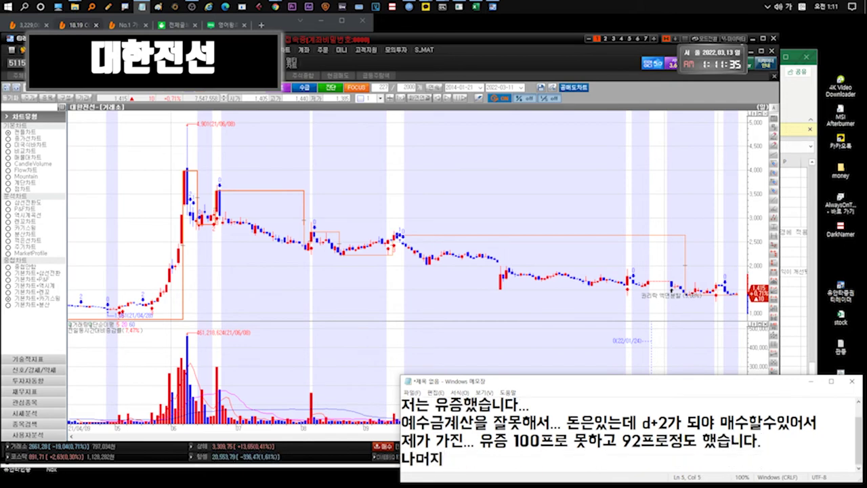
{"action": "type", "text": " ... 그냥 10프로 팔껄하는 아쉬움이 있네요"}
Replace the whole note with "현금은있는데 은행으로 옮길게 있어서.... 실수했습니다."
{"action": "key", "text": "ctrl+a"}
{"action": "type", "text": "현ㄱ금은있는데"}
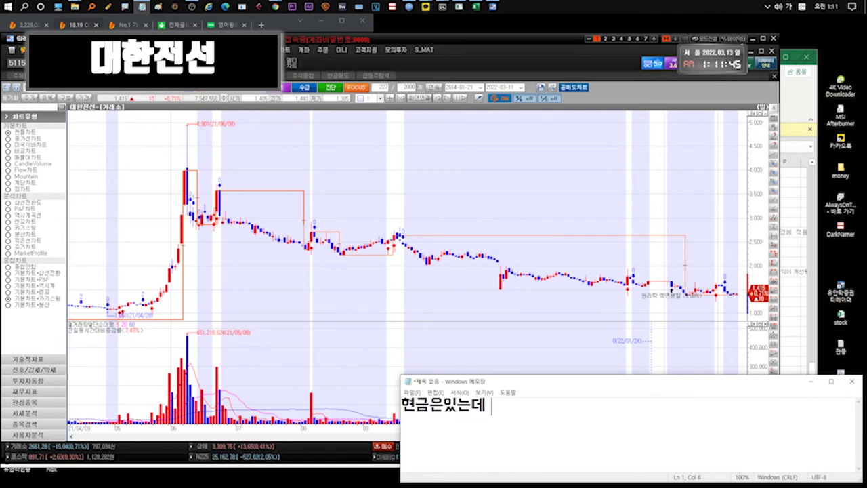
{"action": "type", "text": " 은행을로 옮길게 있어서.... ㄱ"}
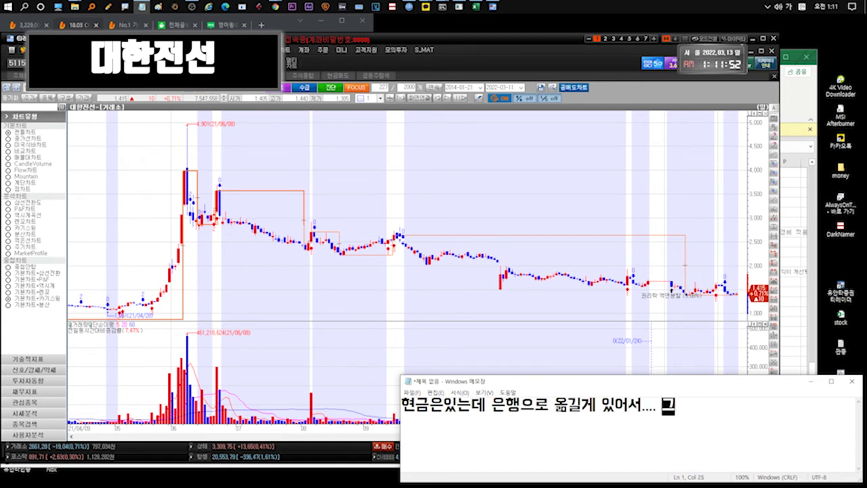
{"action": "type", "text": "실수했습니다."}
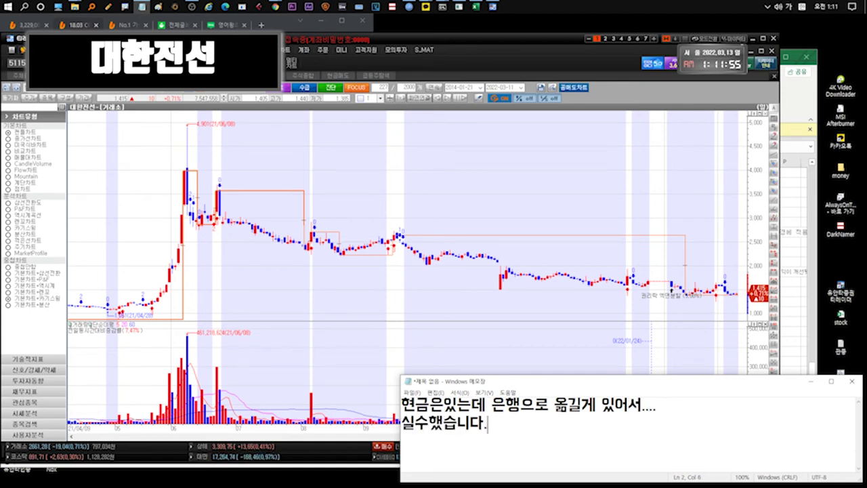
Replace the whole note with "은행에 옮기기전에 유증하고 주식매도했으면 .."
{"action": "key", "text": "ctrl+a"}
{"action": "type", "text": "은행에 옮"}
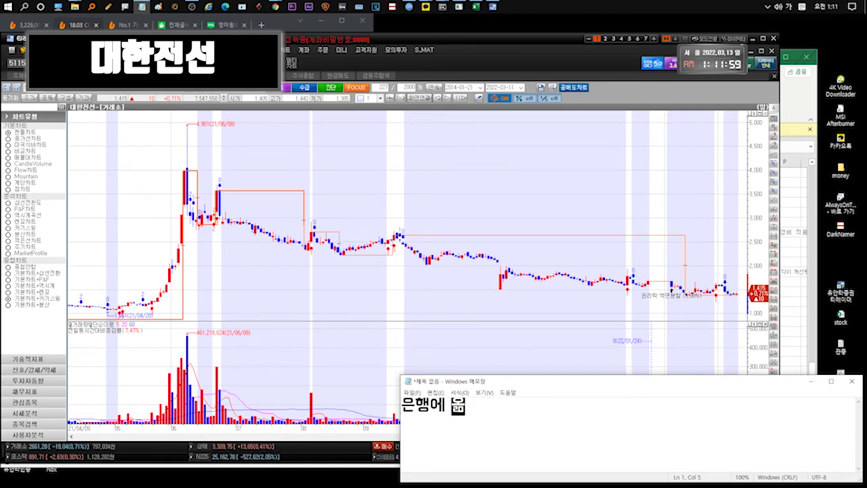
{"action": "type", "text": "기기전ㅇ 유증하고 "}
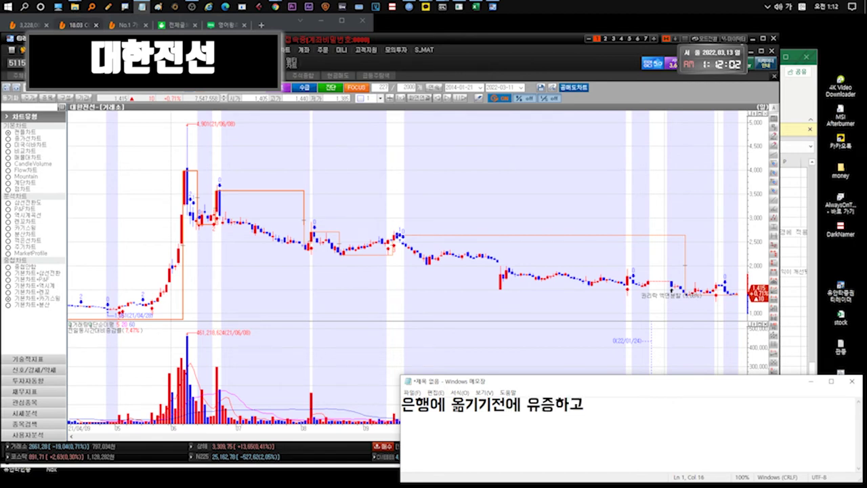
{"action": "type", "text": "주식ㅁ매도했으면 "}
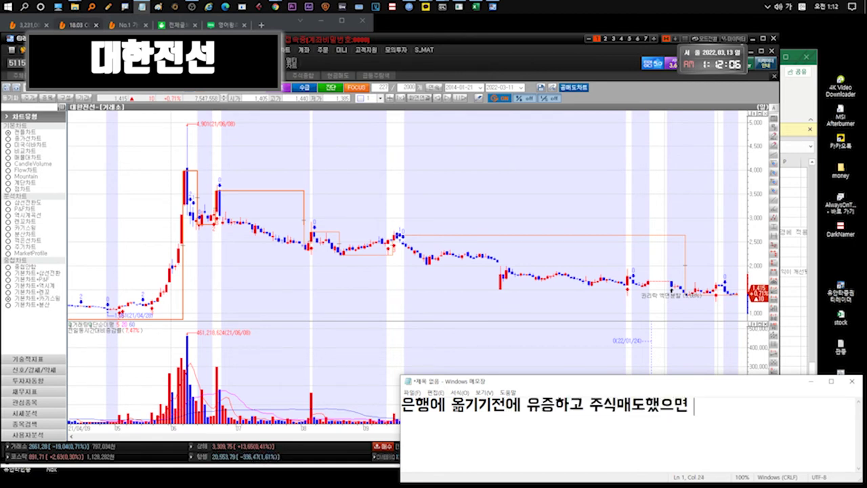
{"action": "type", "text": "..     을텐데..."}
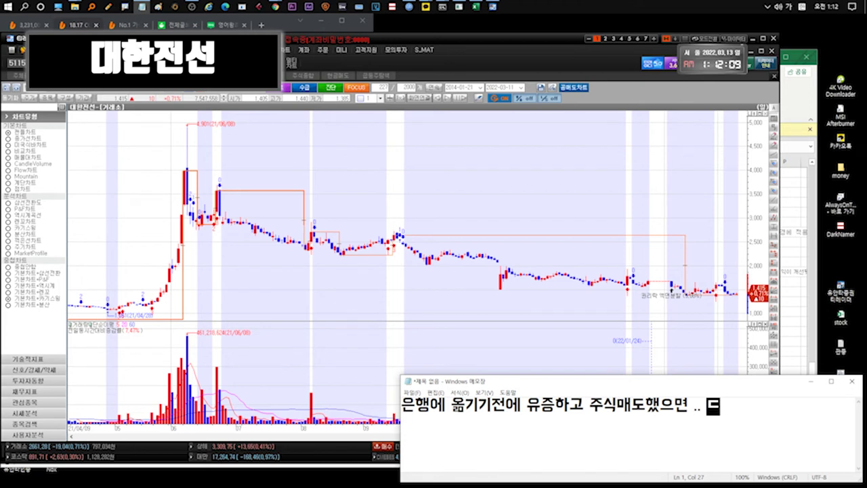
{"action": "type", "text": "다른"}
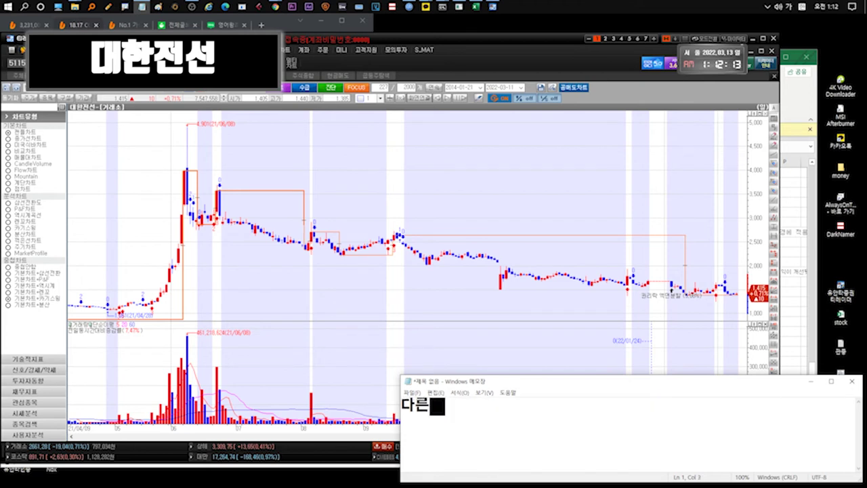
{"action": "type", "text": "은행// . . ...  여기까지"}
{"action": "key", "text": "BackSpace"}
{"action": "key", "text": "BackSpace"}
{"action": "key", "text": "BackSpace"}
{"action": "key", "text": "BackSpace"}
{"action": "key", "text": "BackSpace"}
{"action": "key", "text": "BackSpace"}
{"action": "key", "text": "BackSpace"}
{"action": "key", "text": "BackSpace"}
{"action": "key", "text": "BackSpace"}
{"action": "key", "text": "BackSpace"}
{"action": "key", "text": "BackSpace"}
{"action": "key", "text": "BackSpace"}
{"action": "key", "text": "BackSpace"}
{"action": "key", "text": "BackSpace"}
{"action": "key", "text": "BackSpace"}
{"action": "key", "text": "BackSpace"}
{"action": "key", "text": "BackSpace"}
{"action": "key", "text": "BackSpace"}
{"action": "key", "text": "BackSpace"}
{"action": "key", "text": "BackSpace"}
Write the note "암튼 유증끝나고 움직일테니 존버!!!! stx처럼만 안되면됩니다."
{"action": "type", "text": "암튼 유증끝나고 움직일테니 "}
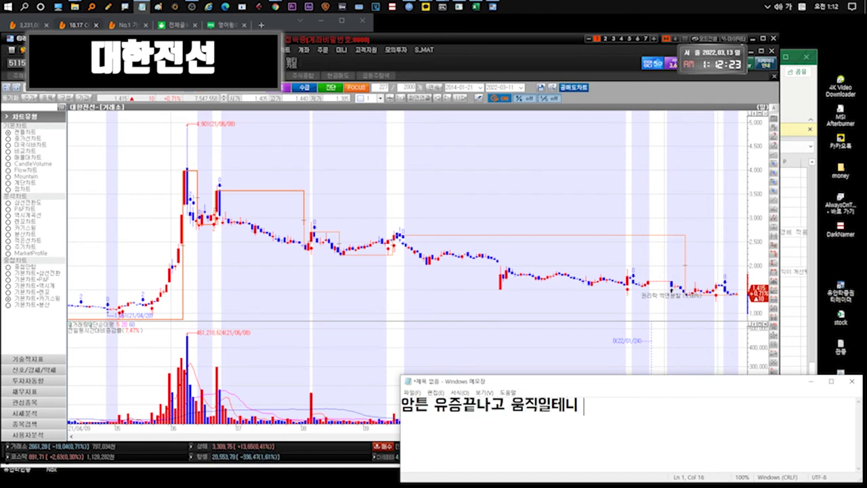
{"action": "type", "text": "존버!!!! stx처럼만 안되면됩니다."}
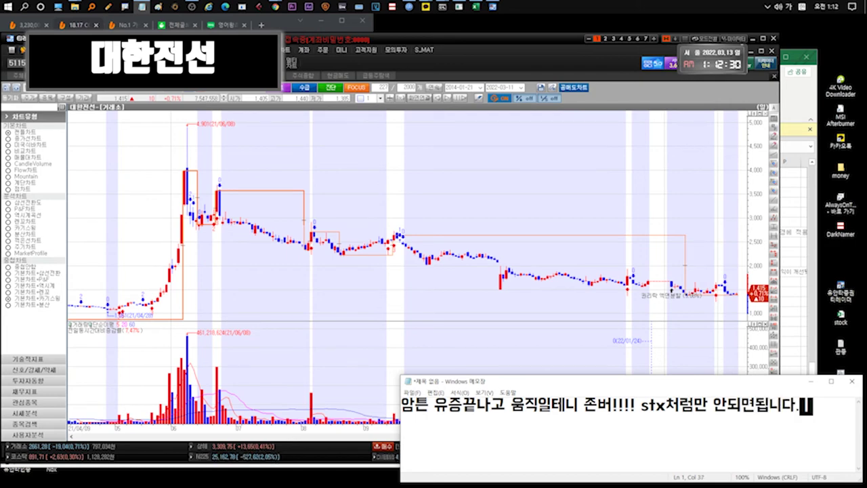
Clear the note, return to the watchlist of held stocks, and write "sm life 카카오이슈로 많이올랐습니다."
{"action": "key", "text": "ctrl+a"}
{"action": "key", "text": "BackSpace"}
{"action": "left_click", "coordinate": [193, 326]}
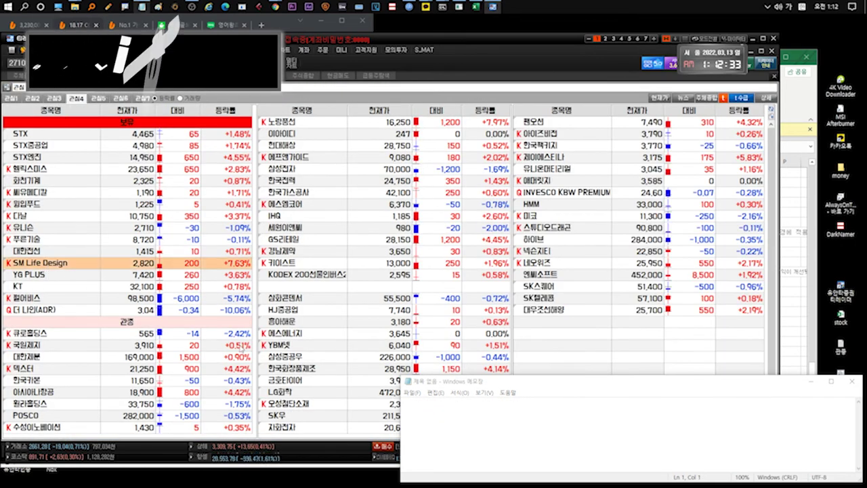
{"action": "key", "text": "alt+Tab"}
{"action": "type", "text": "sm life"}
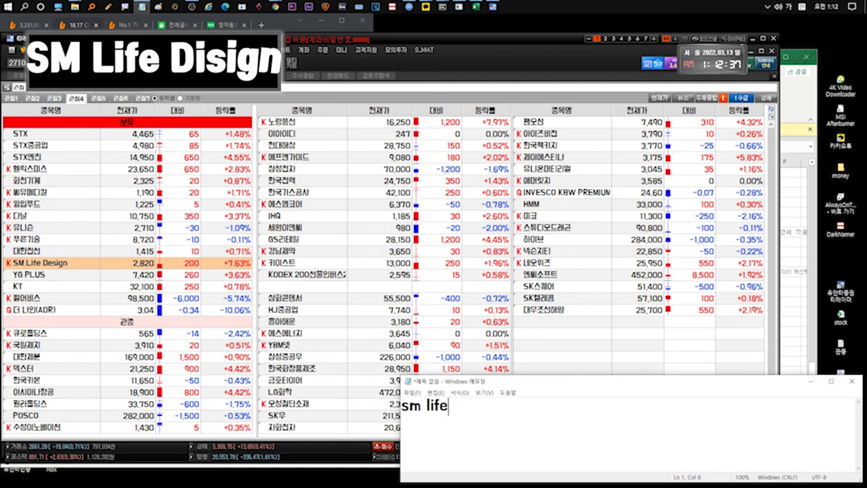
{"action": "type", "text": " 카카오이슈로 많이올랐습니다."}
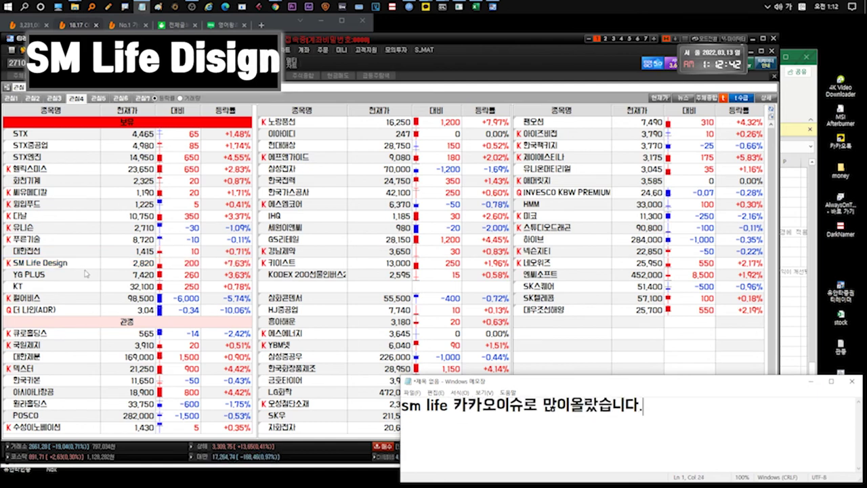
Open the SM Life Design chart from the watchlist and return to the note to add a second line starting with "3천원"
{"action": "double_click", "coordinate": [85, 263]}
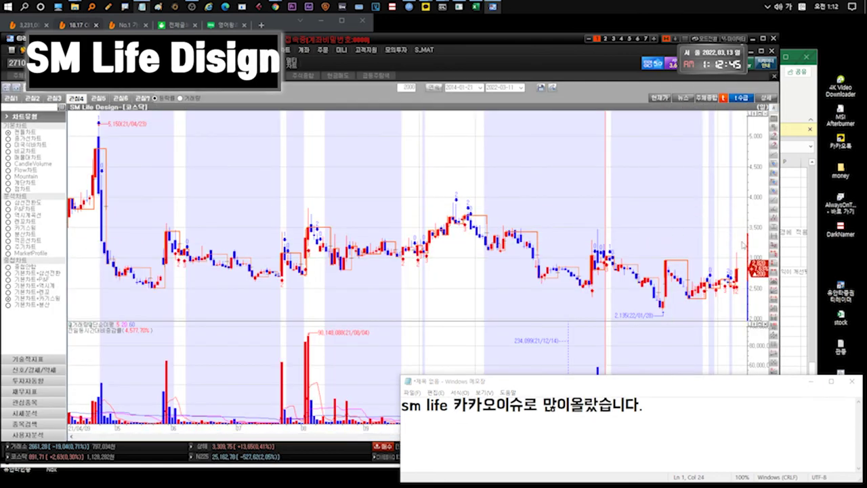
{"action": "left_click", "coordinate": [686, 419]}
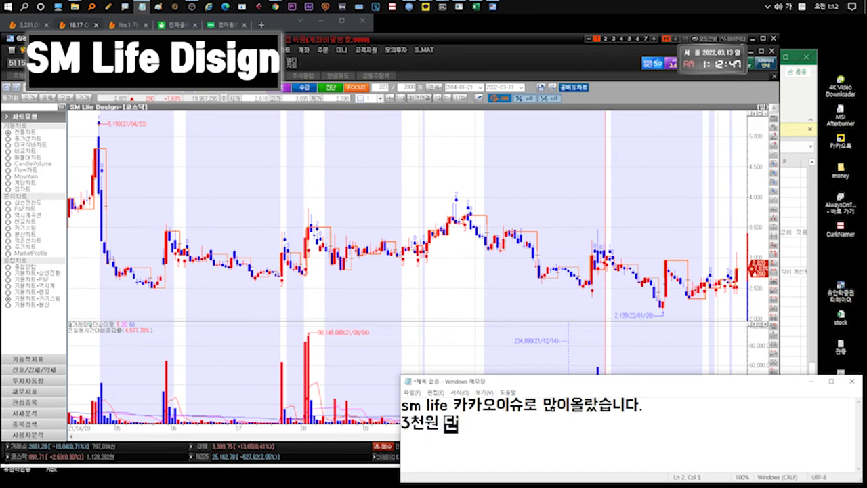